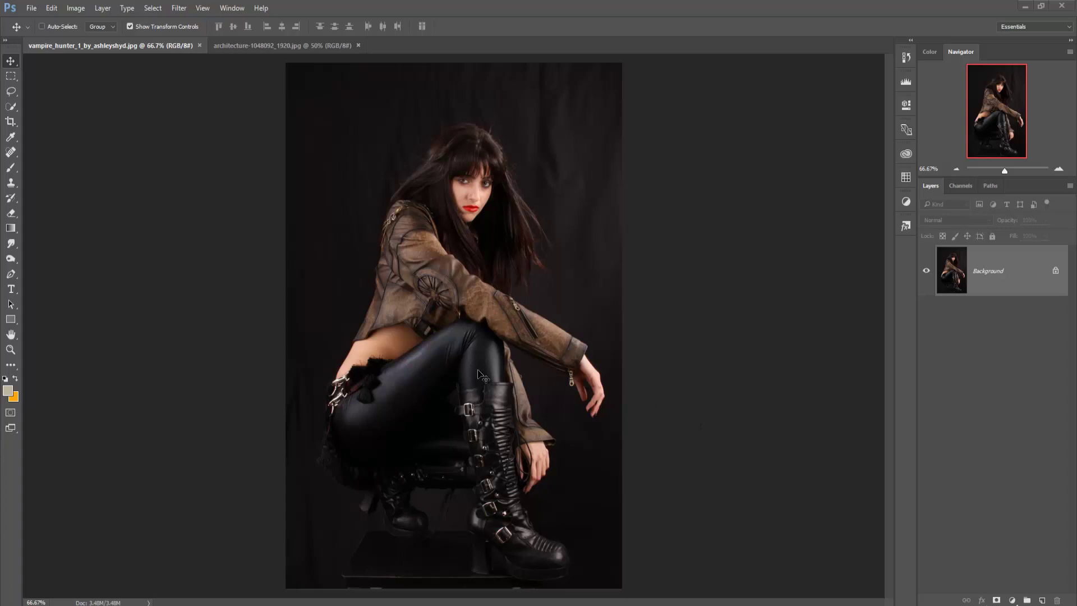
- Select the Pen tool in Path mode for precise tracing
left_click(8, 275)
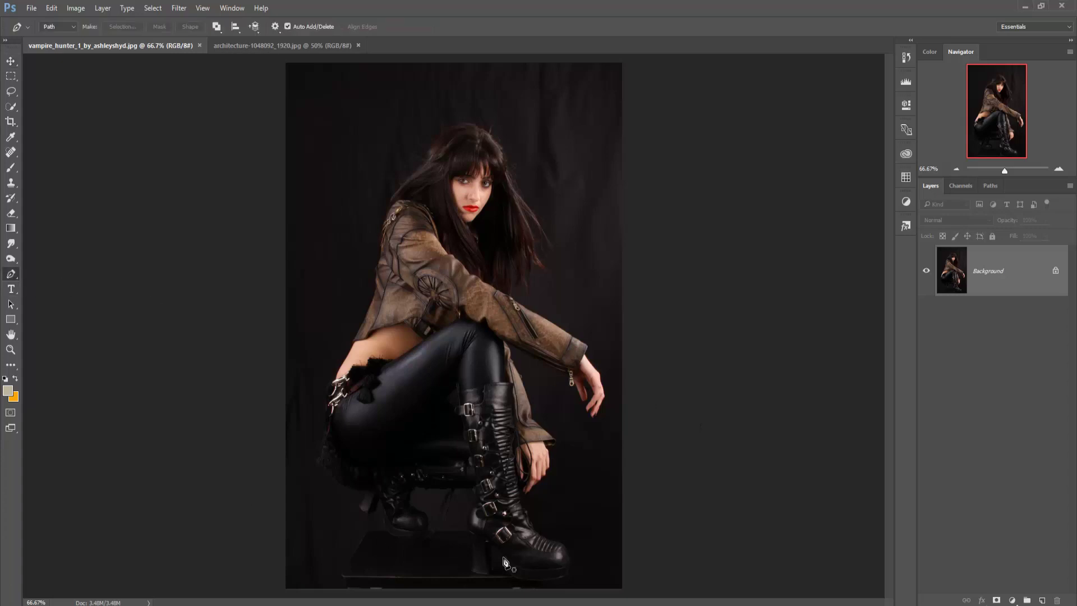
- Zoom in and start the path at the front boot's toe, following its sole
key("ctrl+plus")
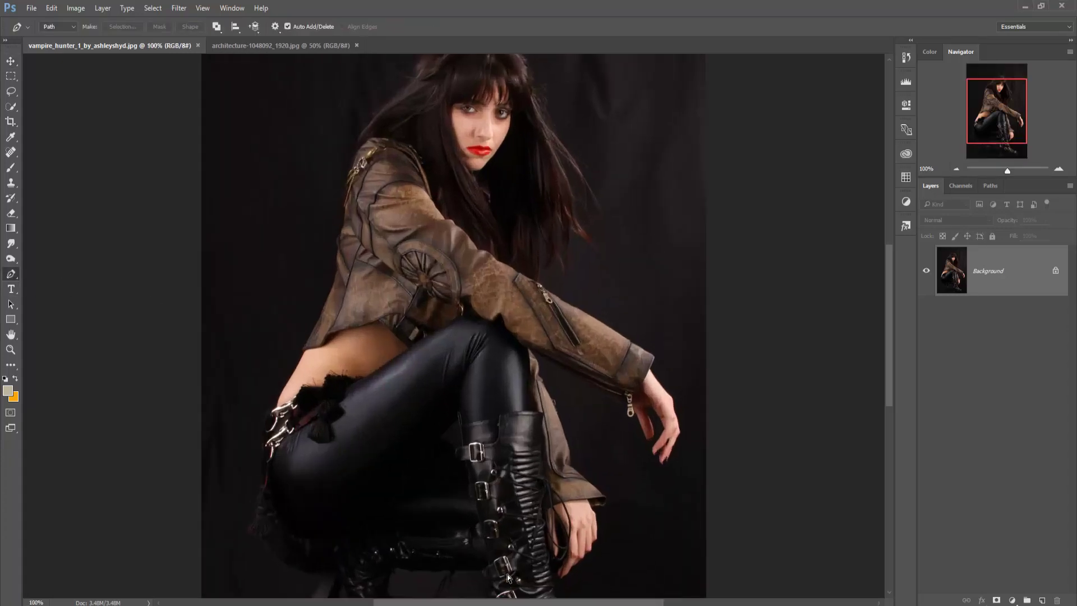
key("ctrl+plus")
key("ctrl+plus")
left_click_drag(514, 517, 491, 70)
scroll(710, 399, "down", 5)
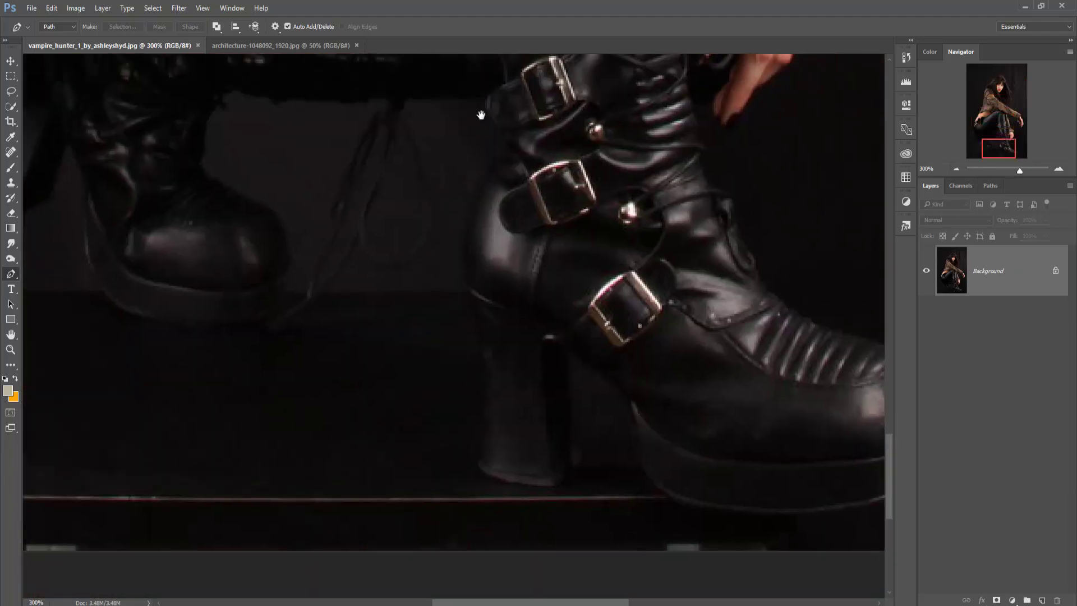
scroll(709, 399, "right", 3)
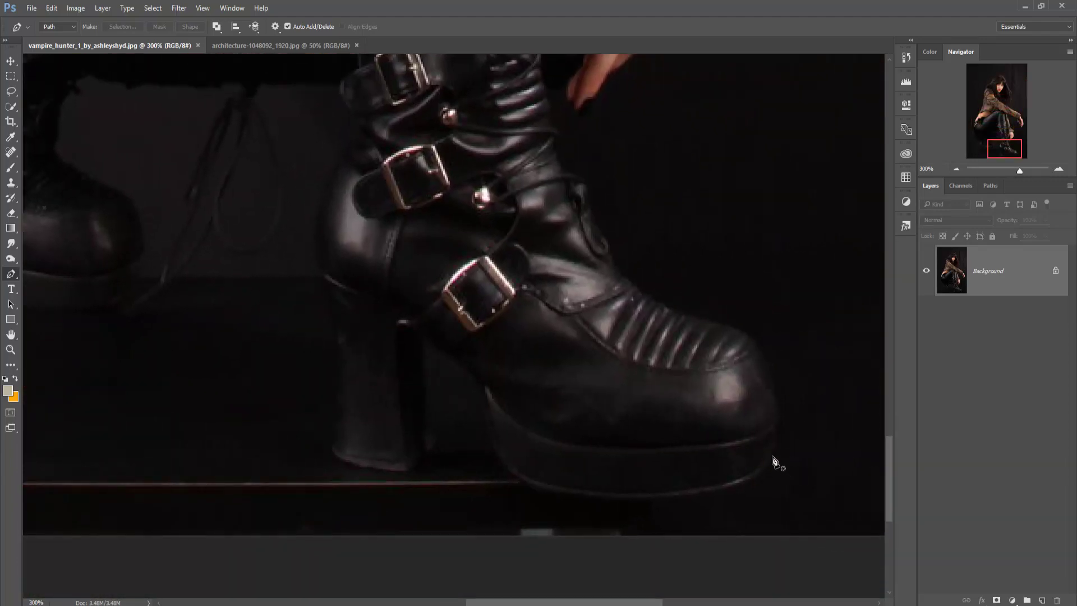
left_click(772, 456)
mouse_move(579, 505)
left_mouse_down()
mouse_move(688, 487)
mouse_move(724, 501)
left_mouse_up()
left_click(517, 479)
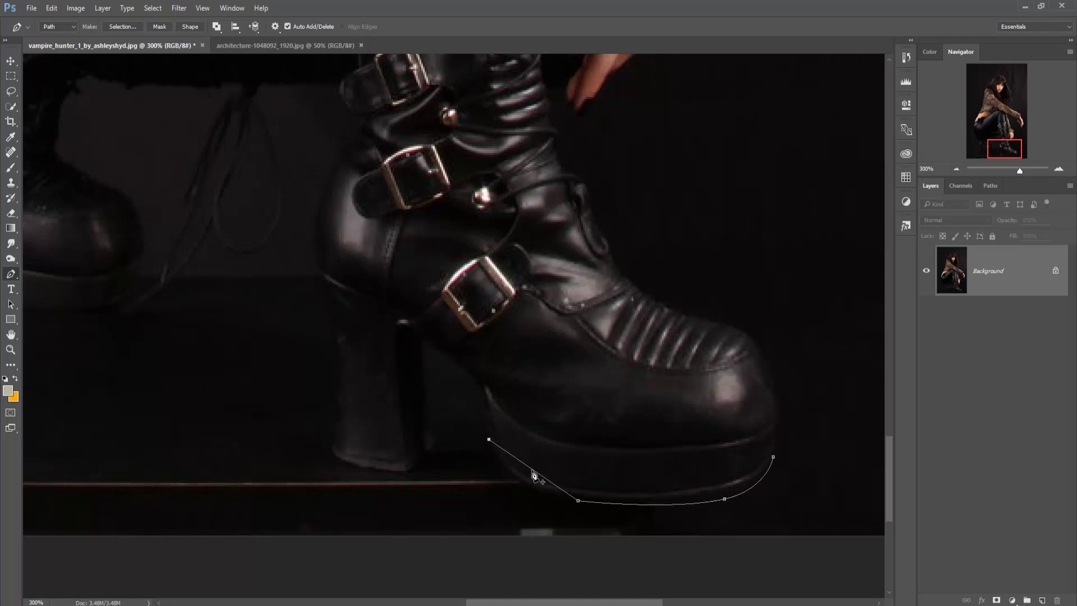
left_click_drag(489, 439, 493, 452)
- Trace around the front boot's heel and up its back edge
left_click(481, 388)
left_click_drag(421, 334, 451, 356)
left_click(433, 449)
left_click(410, 472)
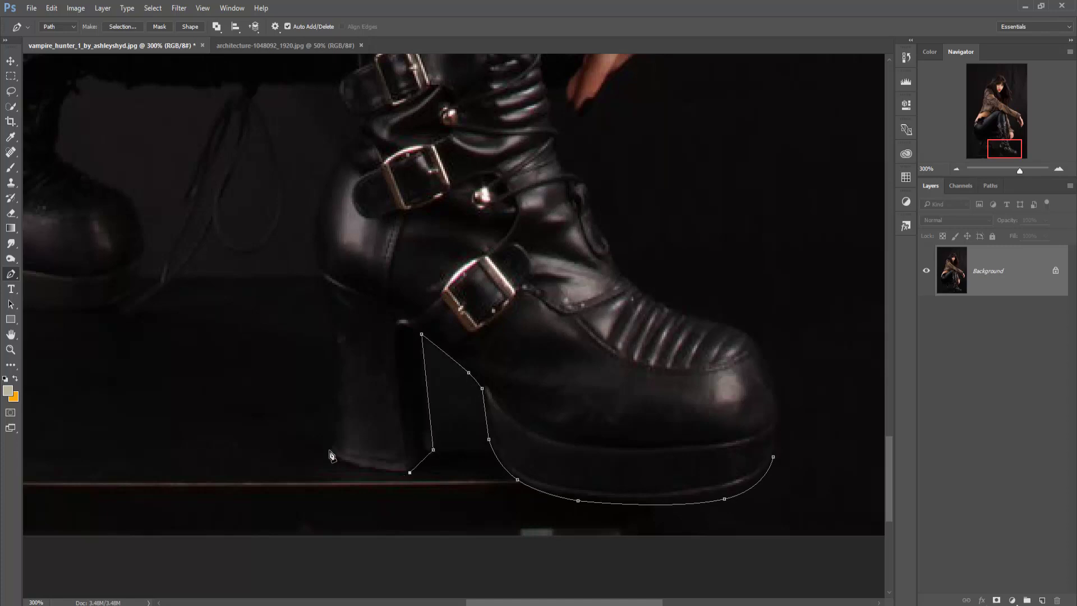
left_click(347, 464)
left_click(334, 448)
left_click(330, 307)
left_click(322, 195)
left_click_drag(327, 252, 315, 243)
left_click(342, 150)
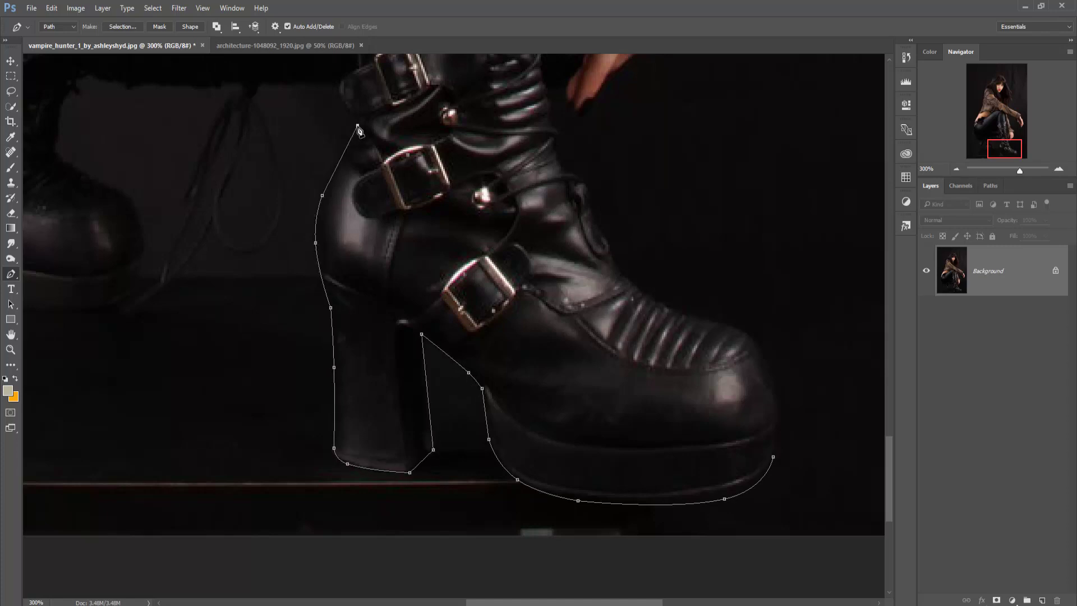
left_click_drag(357, 124, 362, 124)
- Trace the leg's underside and around the rear boot's toe and sole
left_click_drag(362, 69, 495, 222)
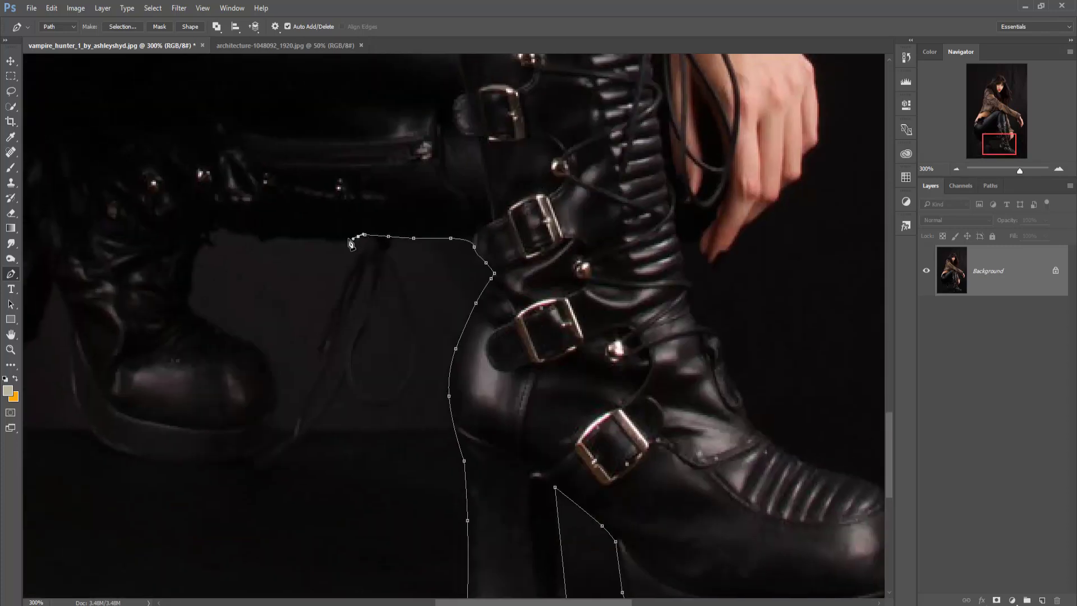
left_click_drag(491, 278, 214, 330)
left_click(243, 334)
left_click(264, 351)
left_click(269, 356)
left_click(274, 382)
left_click_drag(278, 413, 308, 282)
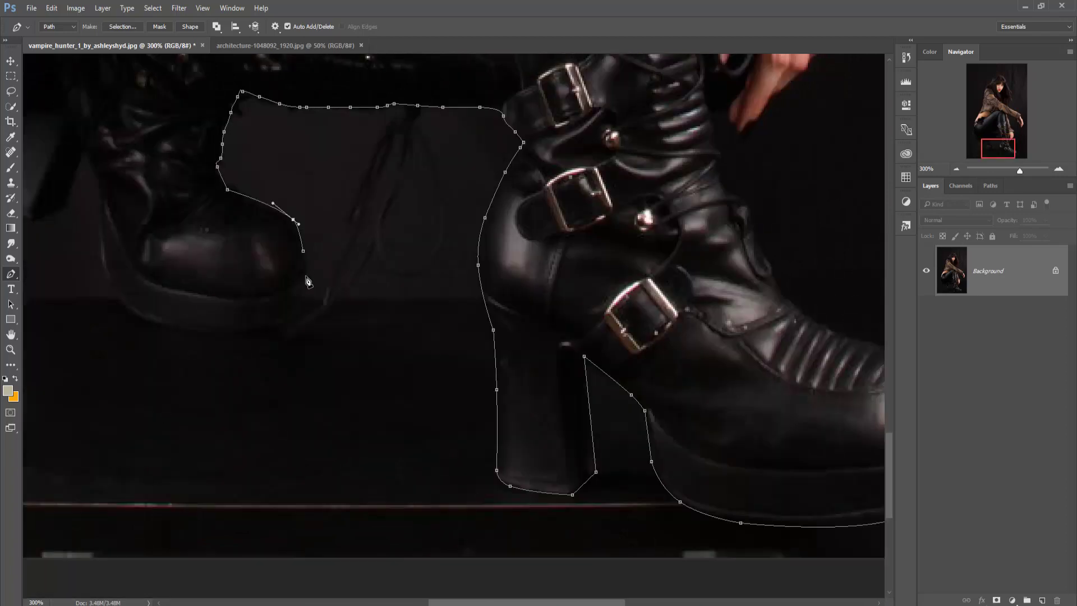
left_click(291, 318)
left_click(170, 328)
left_click(117, 293)
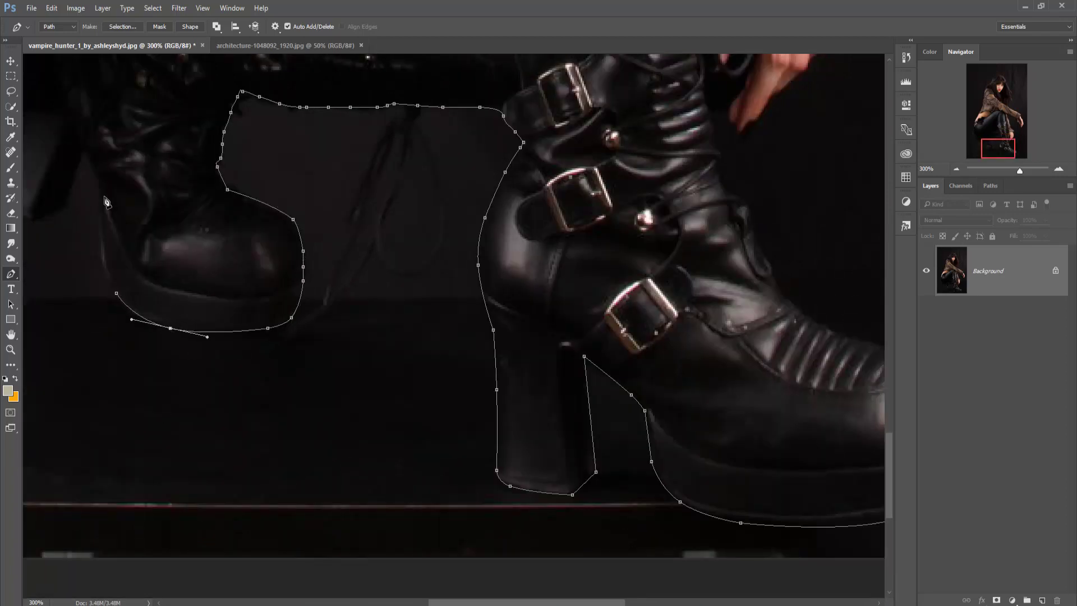
left_click_drag(101, 256, 97, 226)
left_click(99, 185)
- Continue the path around the rear heel and up the back of the leg
left_click_drag(143, 261, 348, 298)
left_click(278, 252)
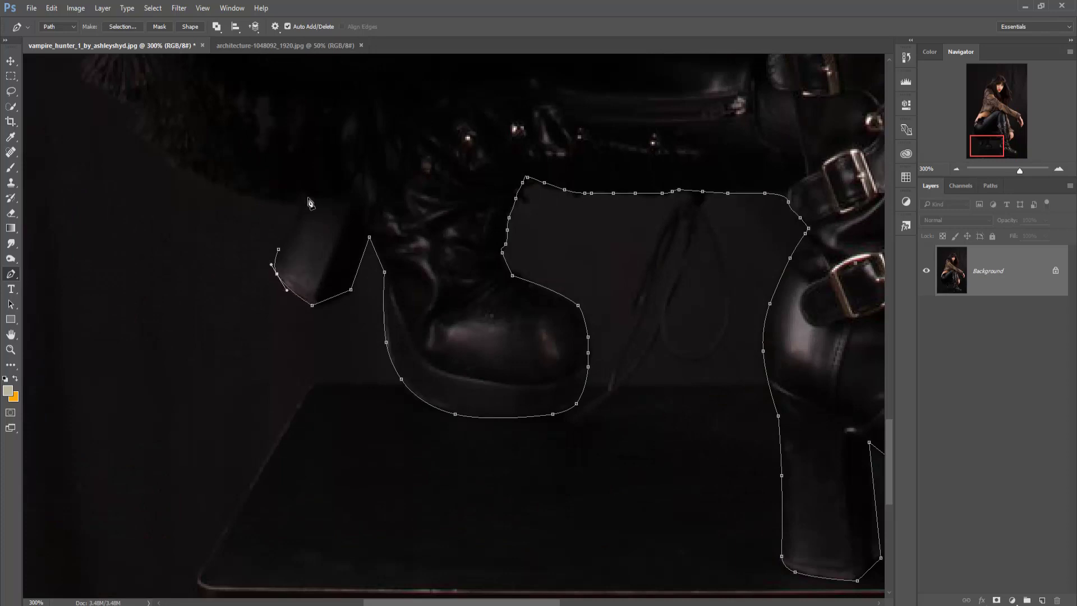
left_click(310, 201)
left_click(211, 183)
left_click(119, 106)
- Trace up the hip around the metal clasp, bare waist and jacket hem
left_click_drag(119, 105, 567, 499)
left_click(413, 341)
left_click(426, 225)
left_click(446, 118)
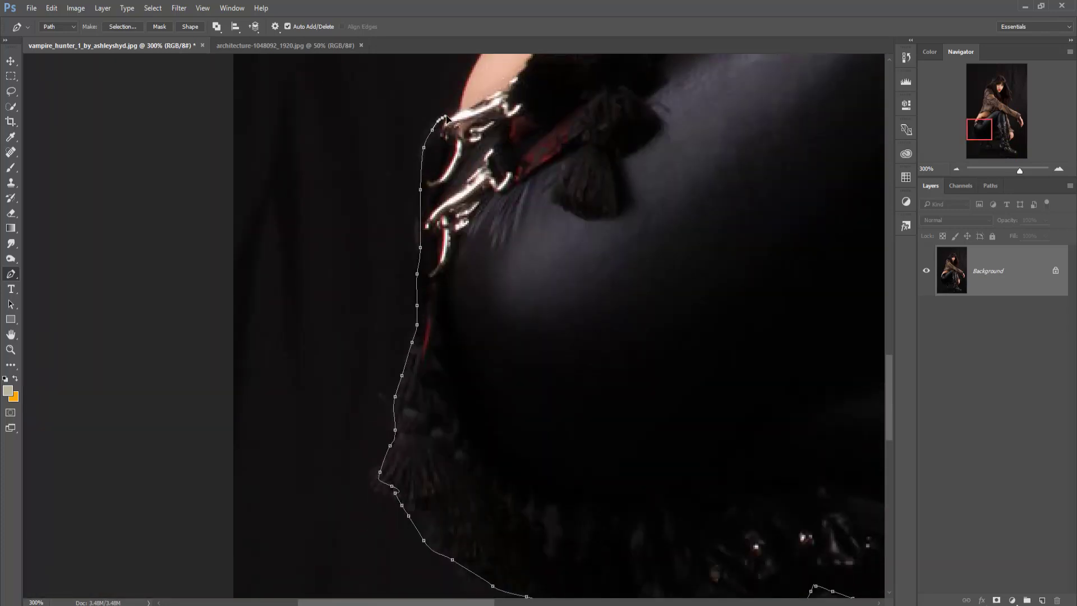
left_click_drag(446, 118, 542, 406)
left_click(576, 347)
left_click(636, 239)
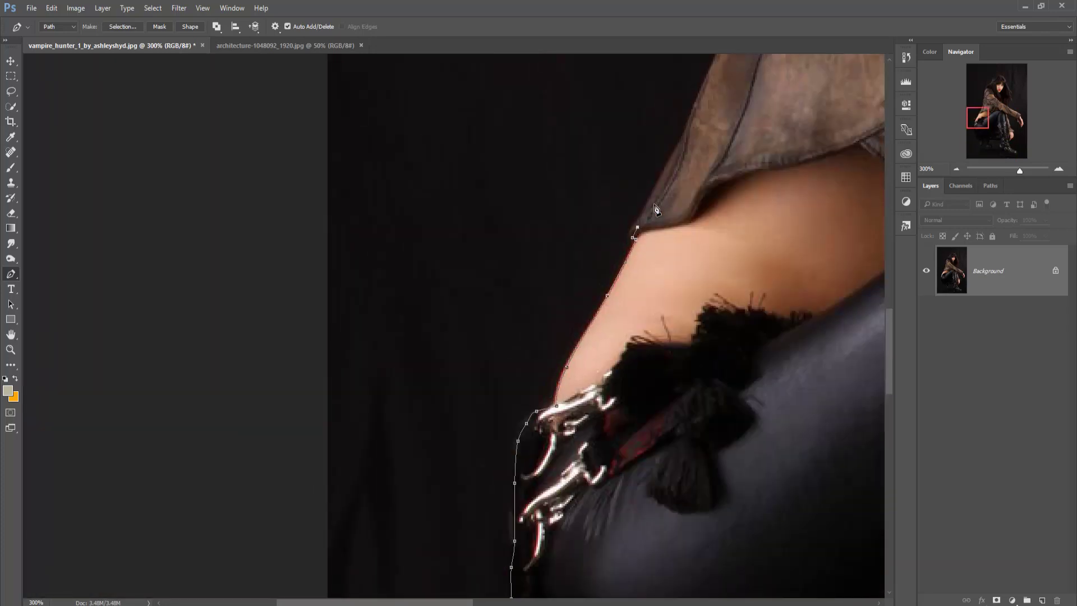
left_click(656, 186)
left_click(681, 138)
- Continue the path up the jacket edge to the shoulder
left_click_drag(680, 138, 566, 407)
left_click(584, 358)
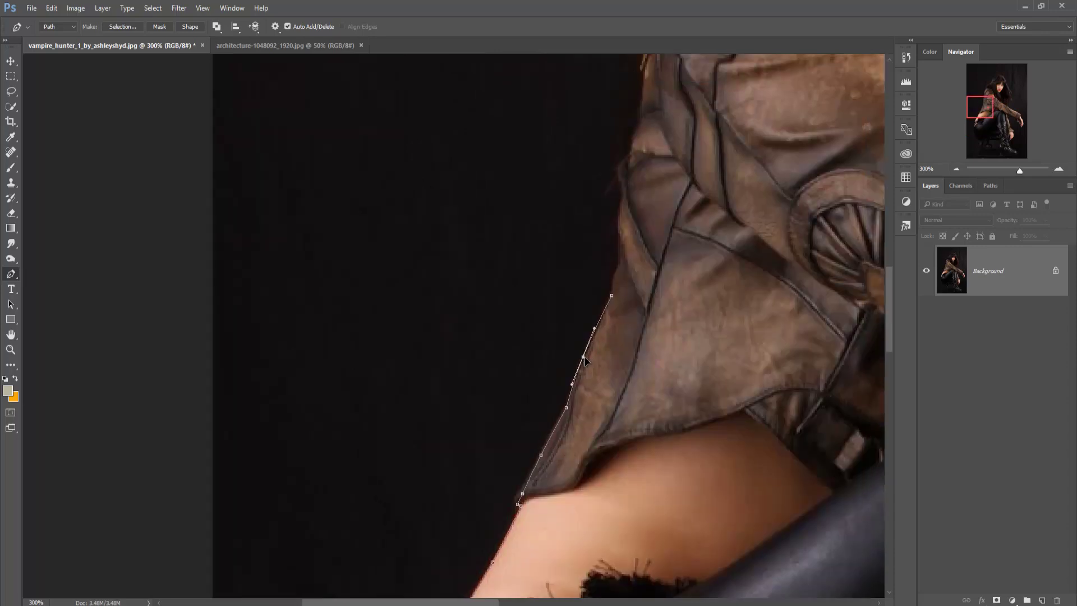
left_click(611, 295)
left_click(620, 224)
left_click(622, 197)
left_click(622, 179)
left_click(621, 165)
left_click(629, 153)
mouse_move(642, 110)
left_mouse_down()
mouse_move(641, 90)
mouse_move(596, 373)
mouse_move(602, 266)
left_mouse_up()
left_click(625, 157)
- Trace the path over the top of the hair and down its right side
left_click(609, 250)
left_click(653, 161)
left_click_drag(721, 91, 391, 215)
left_click_drag(485, 175, 522, 180)
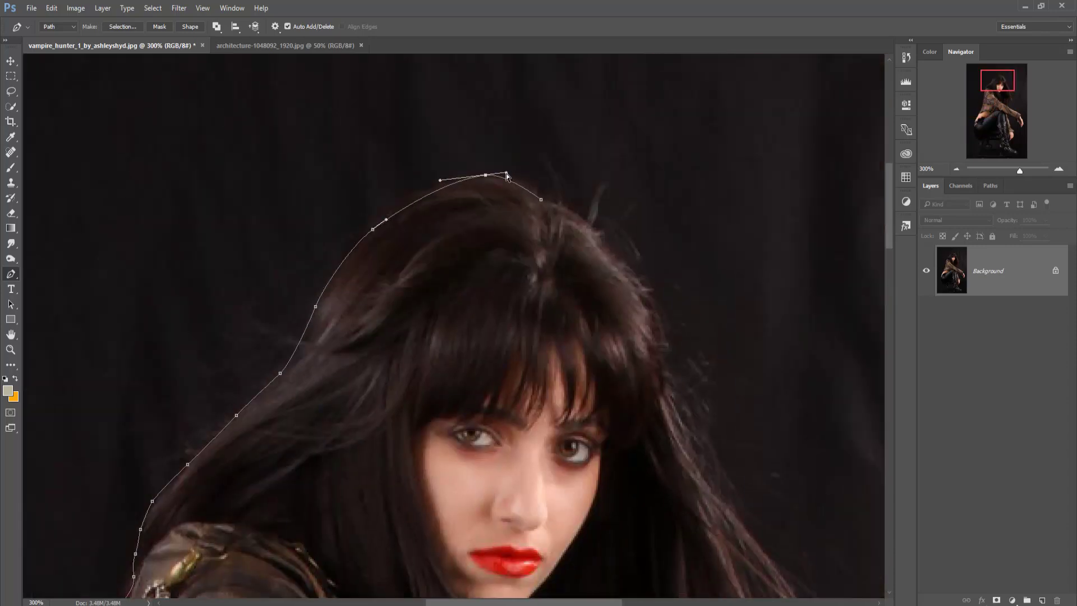
left_click(541, 199)
left_click(581, 214)
left_click(599, 238)
left_click_drag(609, 255, 617, 261)
left_click(650, 336)
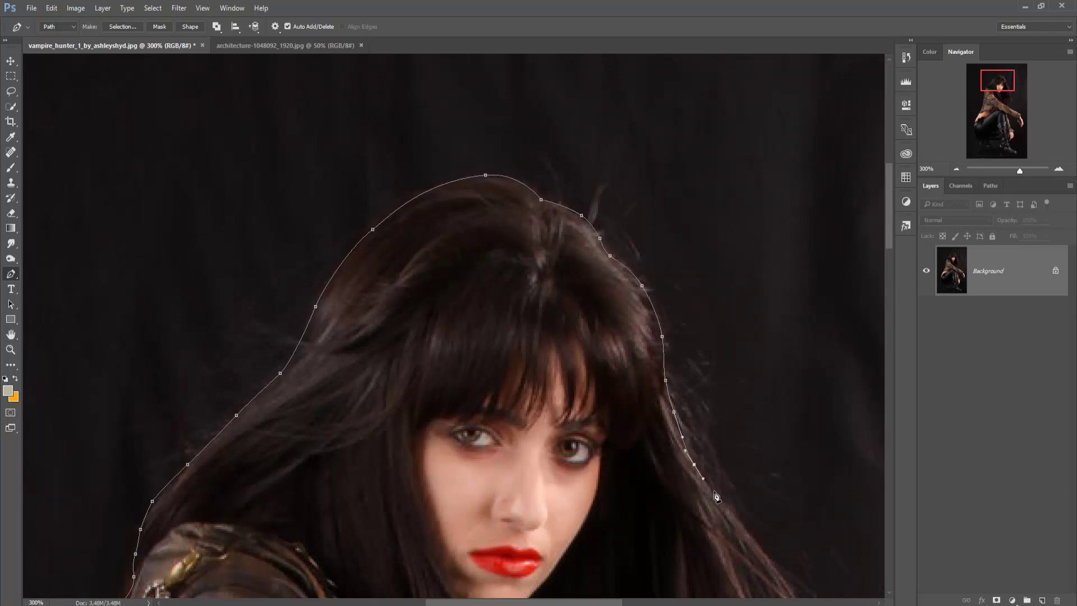
left_click(693, 464)
- Follow the hair strands down to the arm
left_click_drag(735, 527, 456, 320)
left_click(482, 337)
left_click(509, 385)
left_click(430, 408)
left_click(458, 504)
left_click(409, 458)
left_click(406, 563)
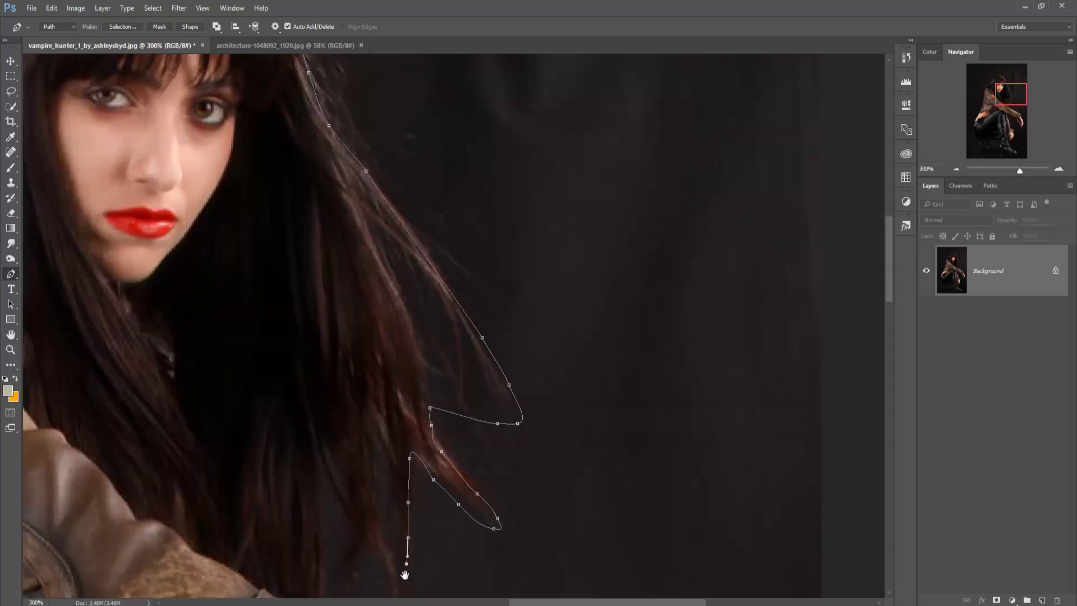
- Trace along the sleeve and wrist down the first hand
left_click_drag(403, 576, 454, 247)
left_click(385, 287)
left_click(453, 352)
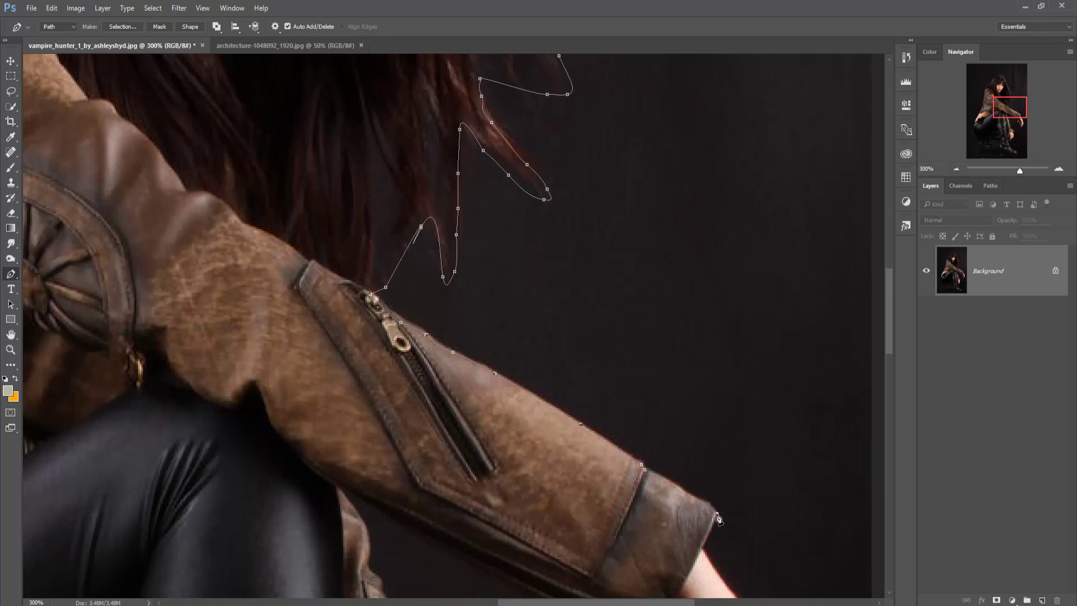
left_click_drag(695, 513, 429, 179)
left_click(434, 214)
left_click(452, 241)
left_click(468, 260)
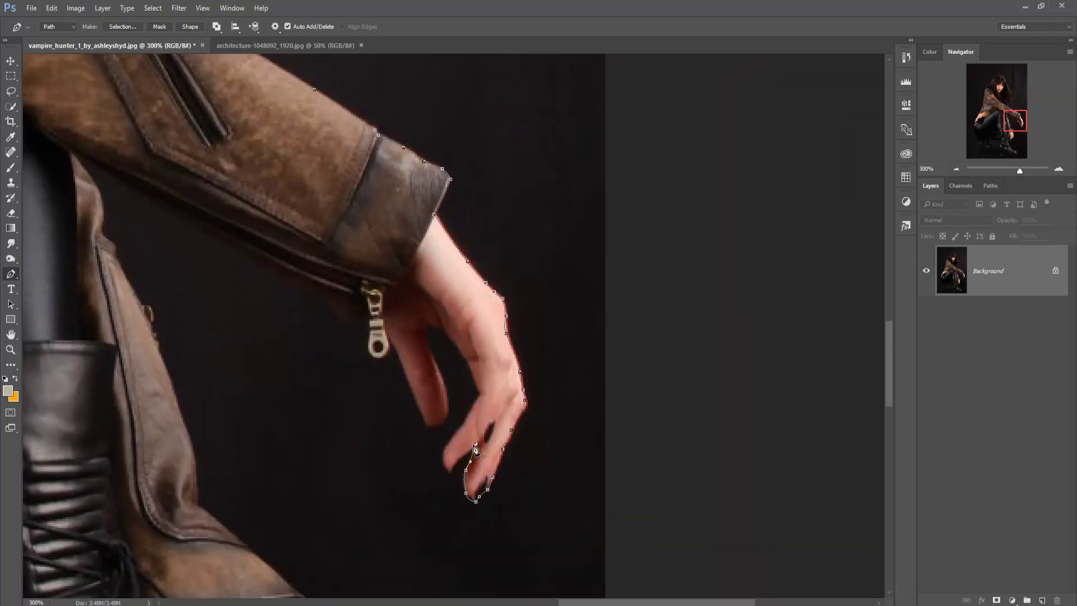
- Outline the fingertips and fingers around the zipper pull
left_click(476, 398)
left_click(467, 357)
left_click(439, 323)
left_click(430, 354)
left_click(446, 414)
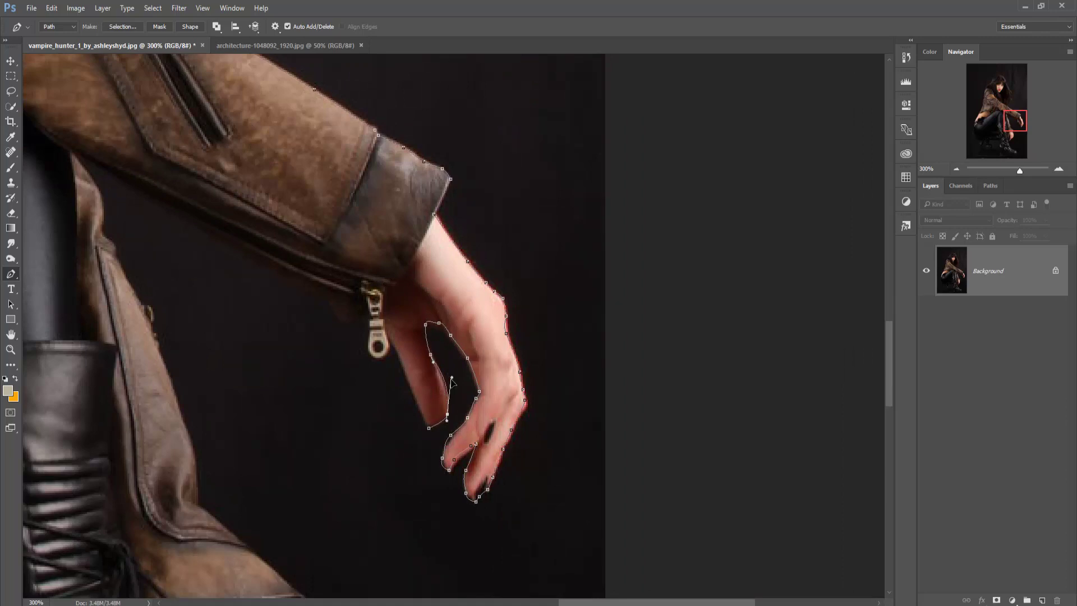
left_click(376, 358)
- Trace the lower sleeve and the other sleeve edge toward its cuff
left_click(344, 317)
left_click(273, 271)
left_click(196, 226)
left_click(94, 166)
left_click_drag(93, 187, 414, 163)
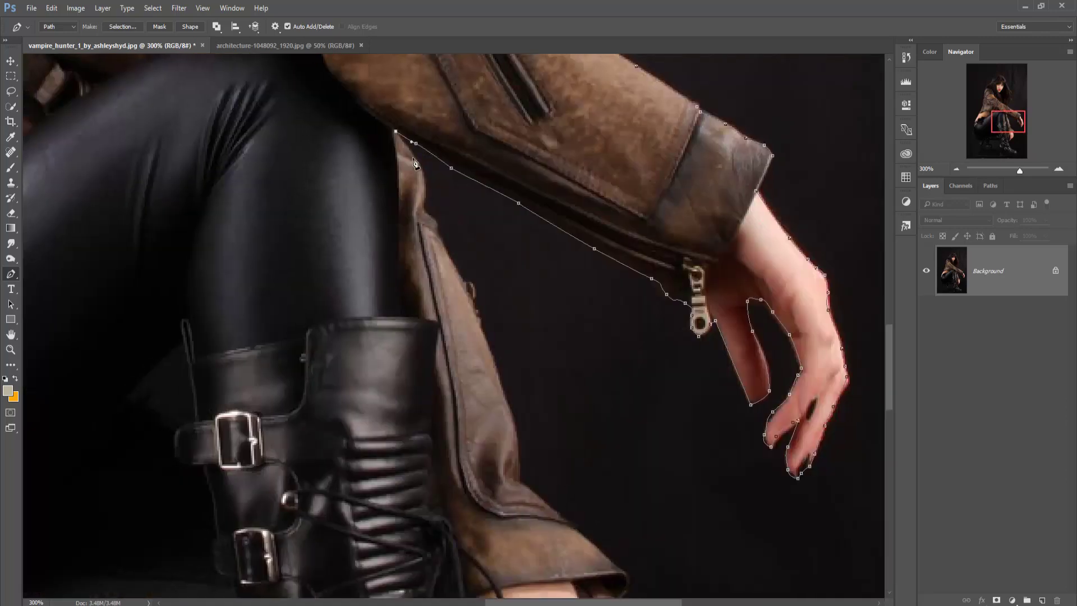
left_click(517, 433)
left_click(522, 473)
left_click(532, 494)
- Trace the second hand and front boot's shin, closing the path at the toe
left_click_drag(532, 495, 251, 175)
left_click(296, 208)
left_click(339, 246)
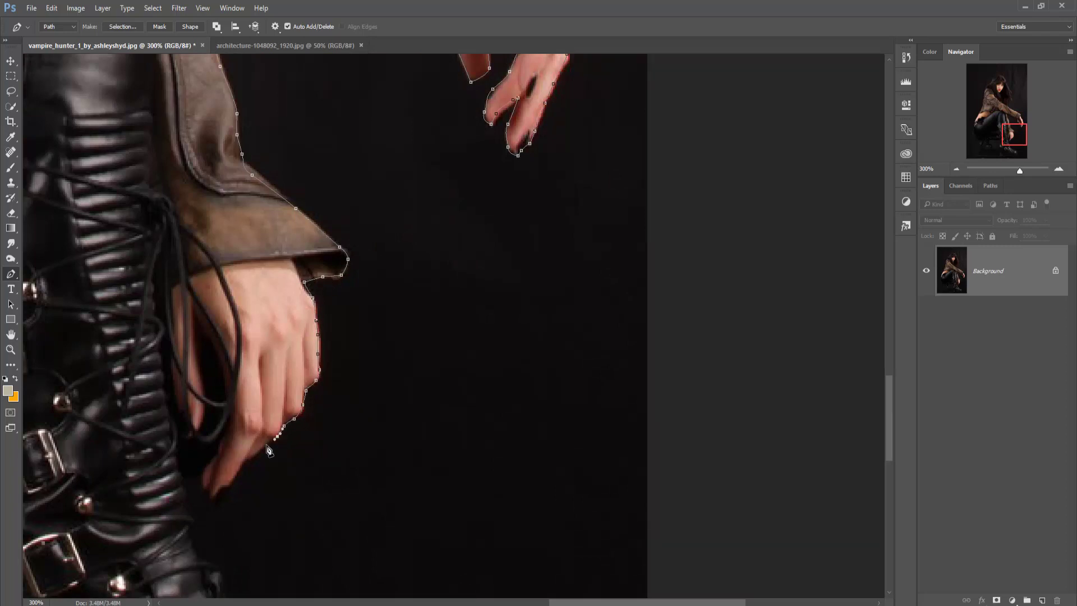
left_click(246, 465)
left_click(222, 493)
left_click_drag(213, 494, 348, 199)
left_click(336, 237)
left_click(403, 366)
left_click(513, 411)
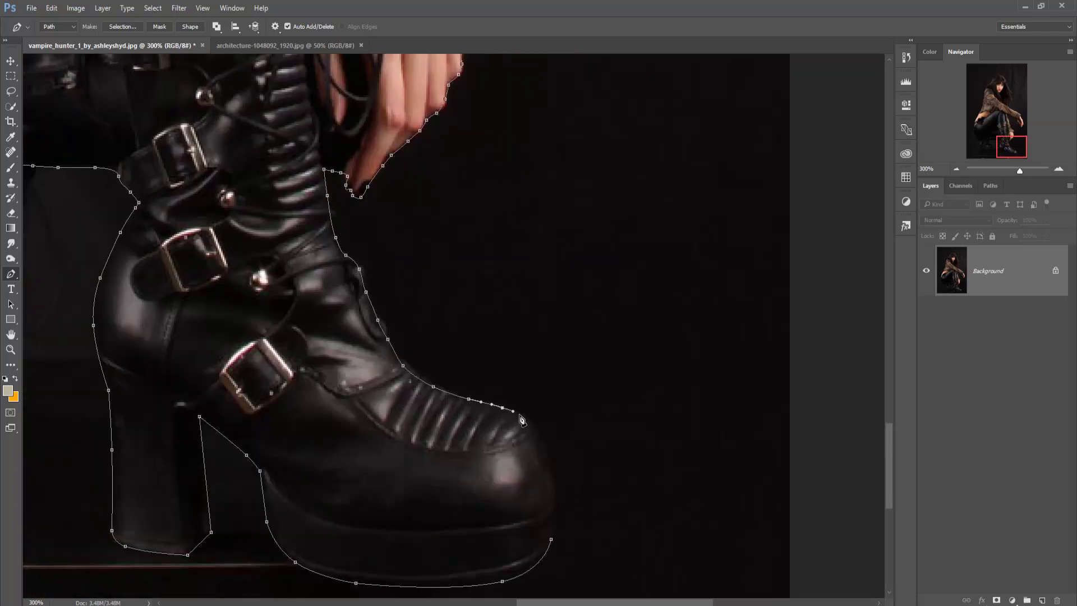
left_click(551, 539)
scroll(593, 444, "down", 1)
scroll(592, 444, "down", 2)
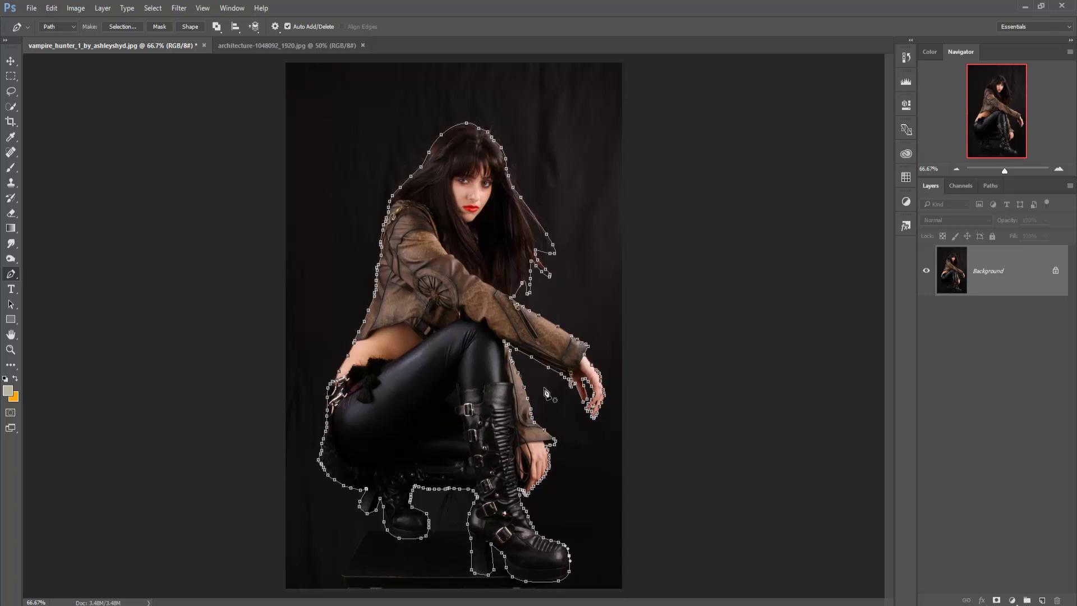
- Convert the closed path into a selection with Make Selection and switch to the Move tool
right_click(433, 300)
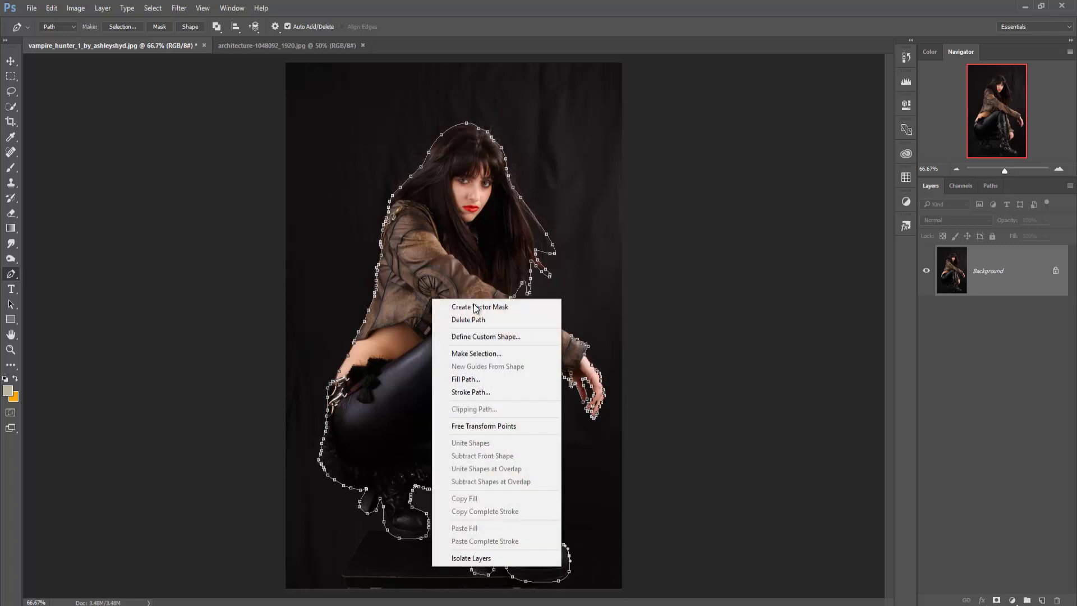
left_click(527, 352)
left_click(603, 180)
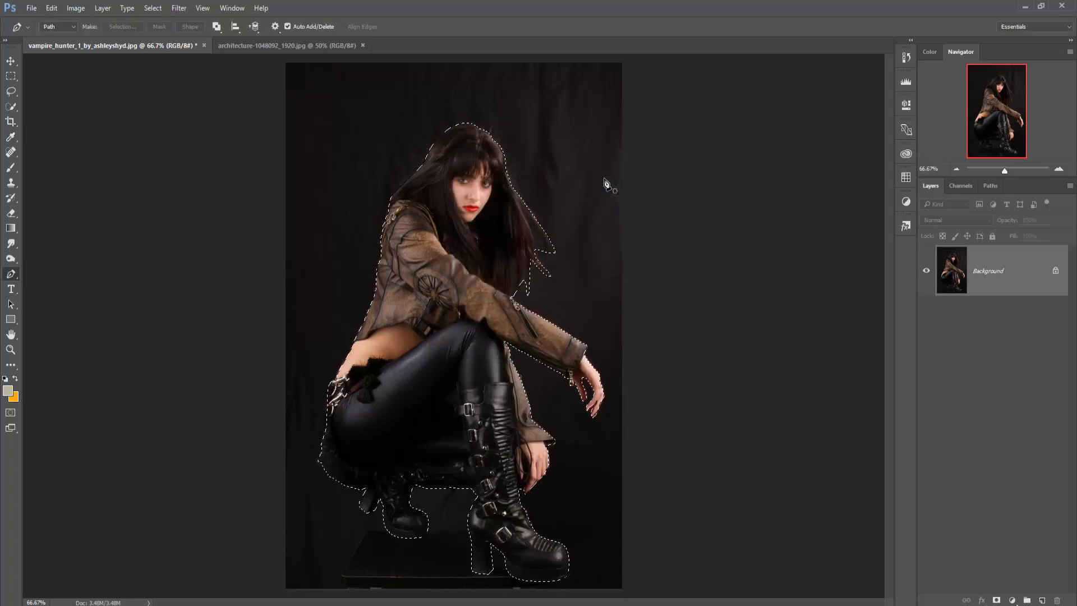
left_click(10, 61)
left_click(31, 8)
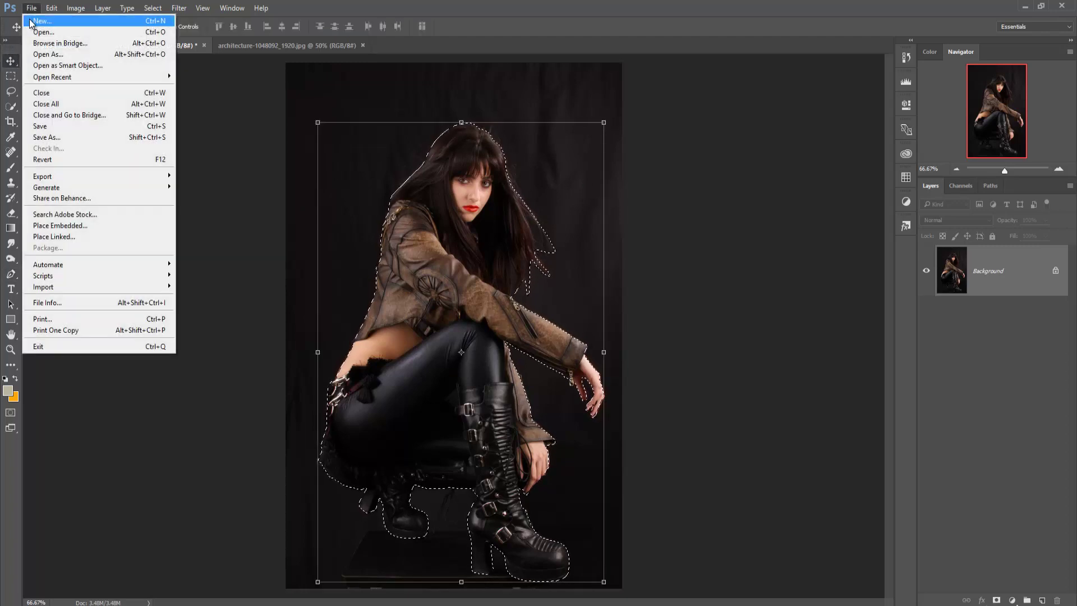
- Create a blank Untitled-1 document and crop its left side to a near-square canvas
left_click(35, 18)
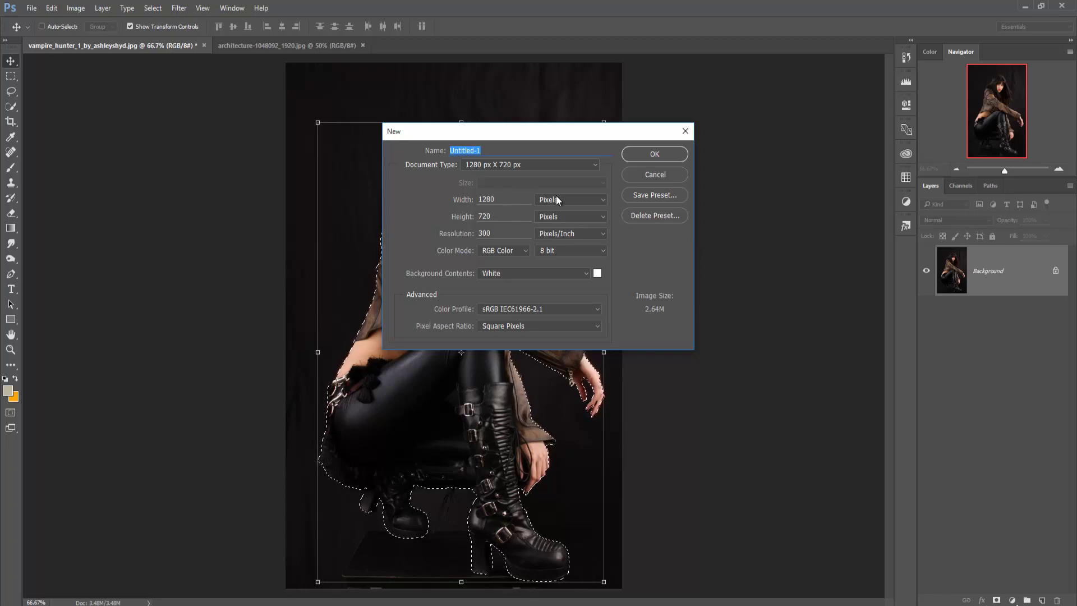
left_click(637, 152)
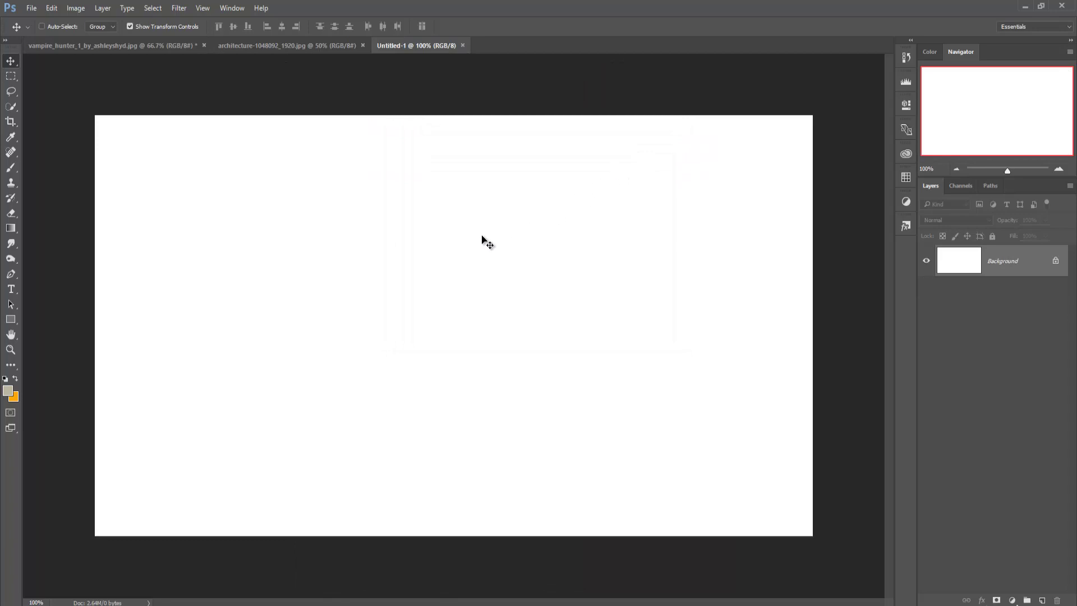
left_click(11, 122)
left_click_drag(96, 321, 202, 323)
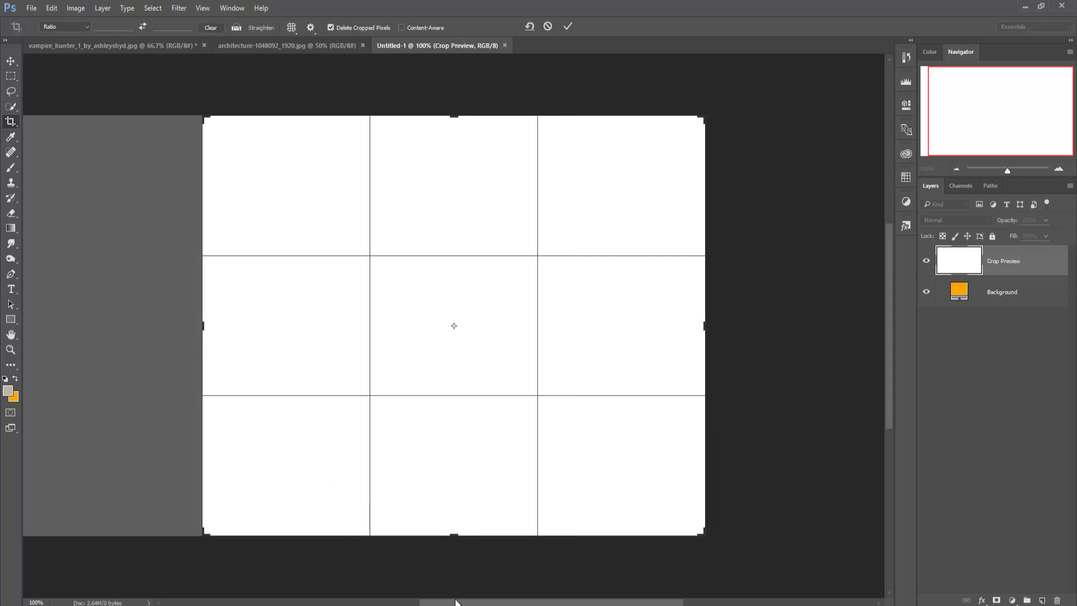
scroll(453, 325, "left", 5)
scroll(408, 514, "right", 2)
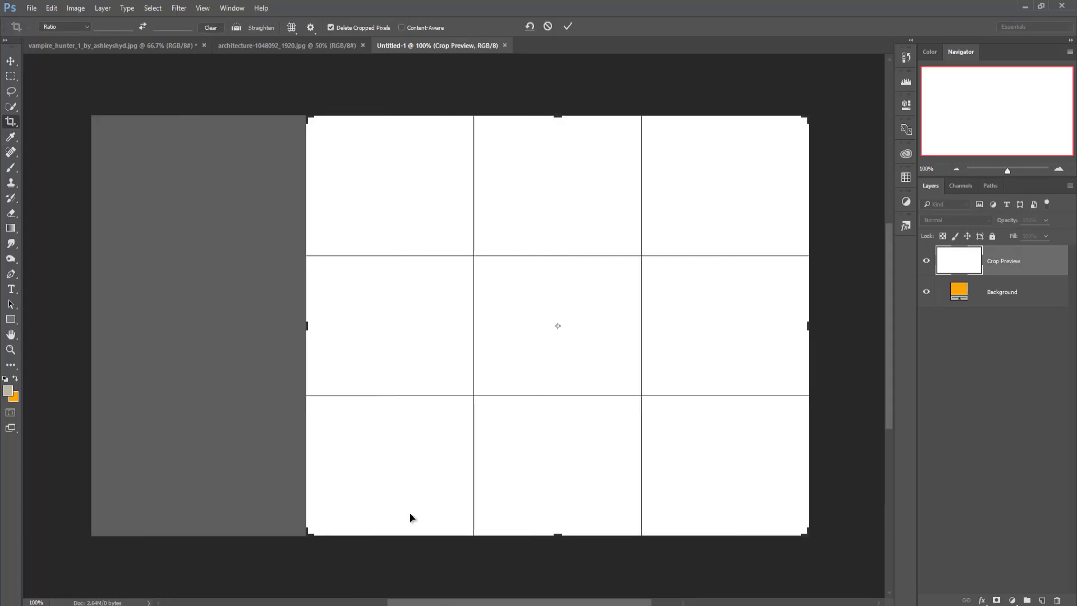
left_click_drag(297, 326, 313, 326)
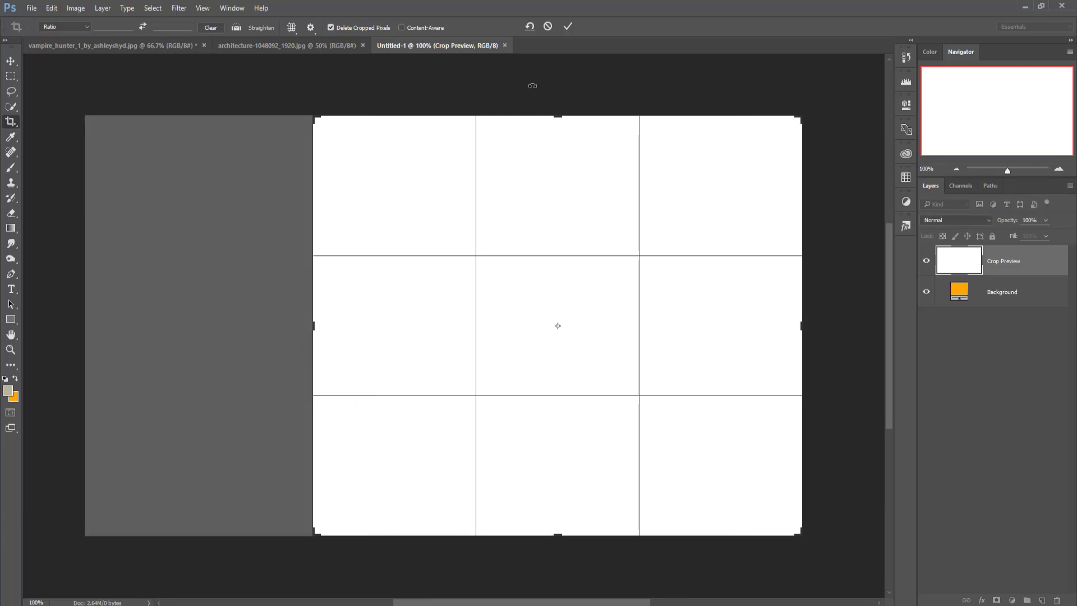
left_click(569, 27)
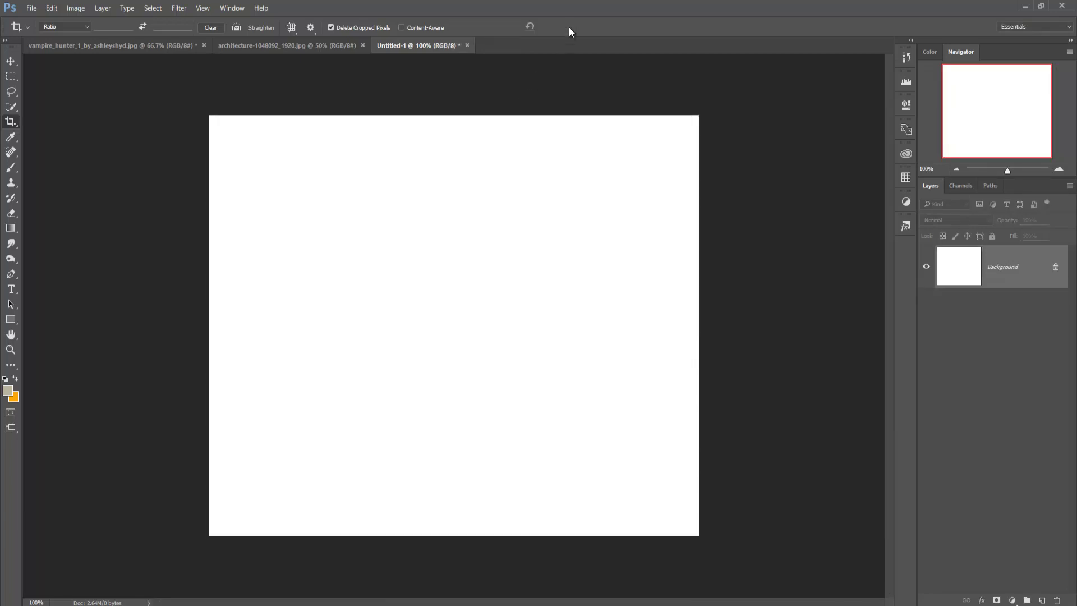
left_click(11, 61)
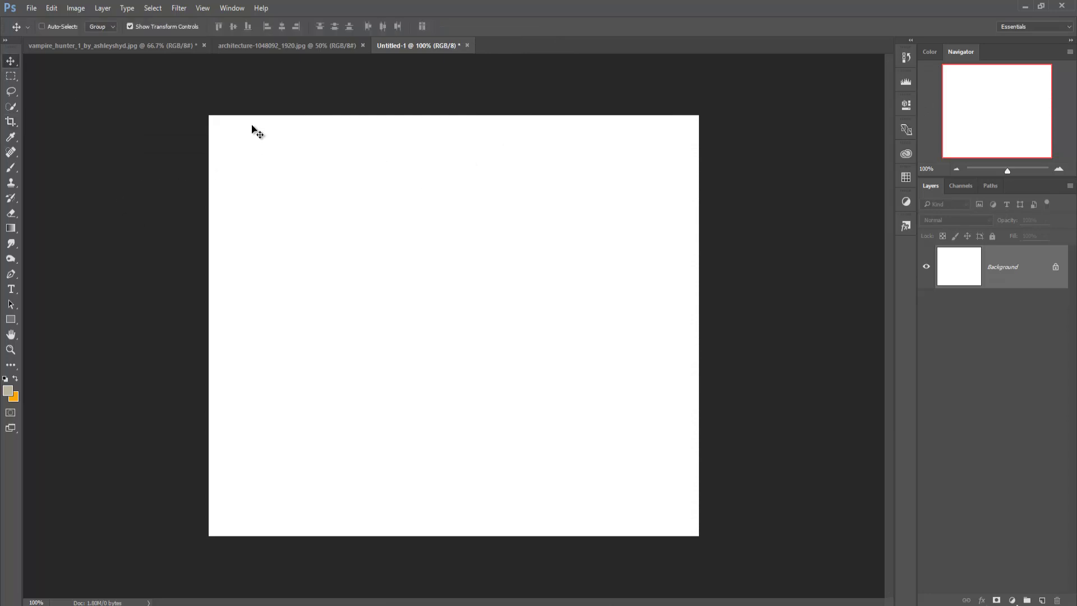
- In architecture-1048092_1920.jpg, Polygonal Lasso the glass building and lower area below the sky
left_click(244, 48)
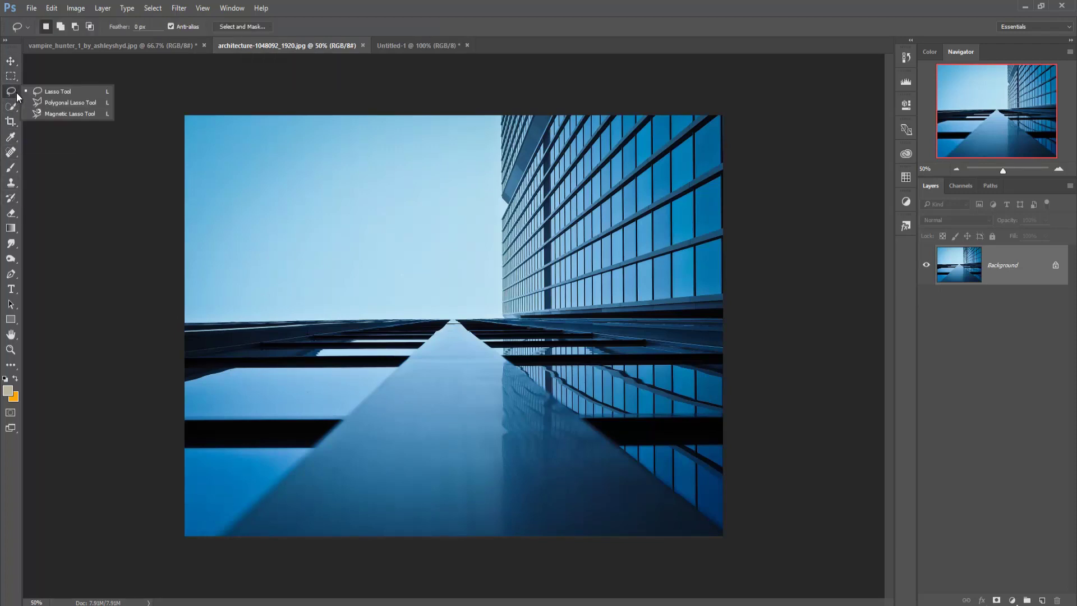
left_click_drag(16, 96, 25, 101)
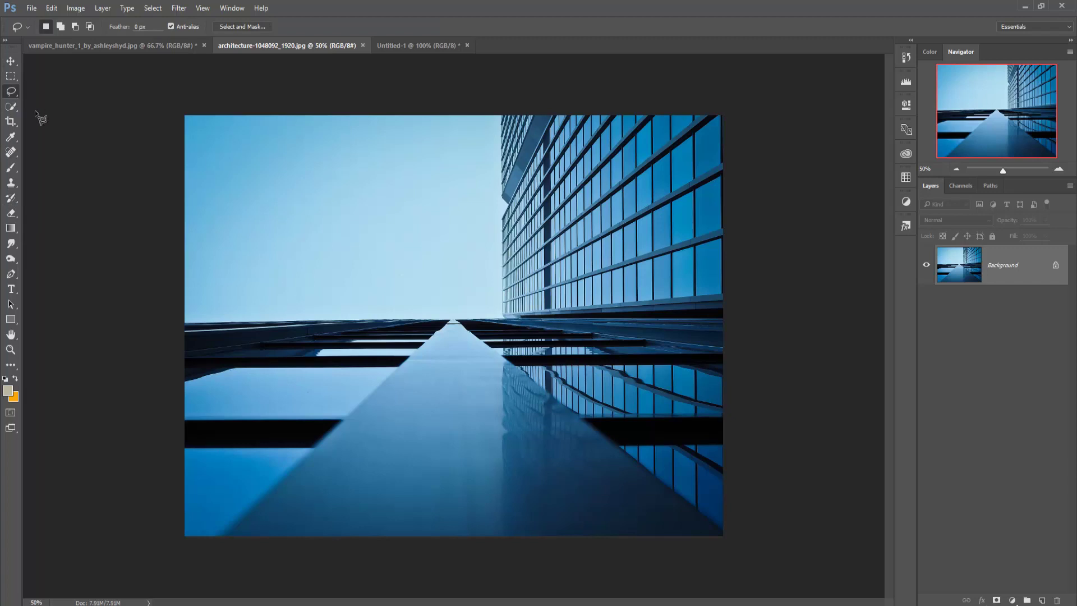
left_click(186, 324)
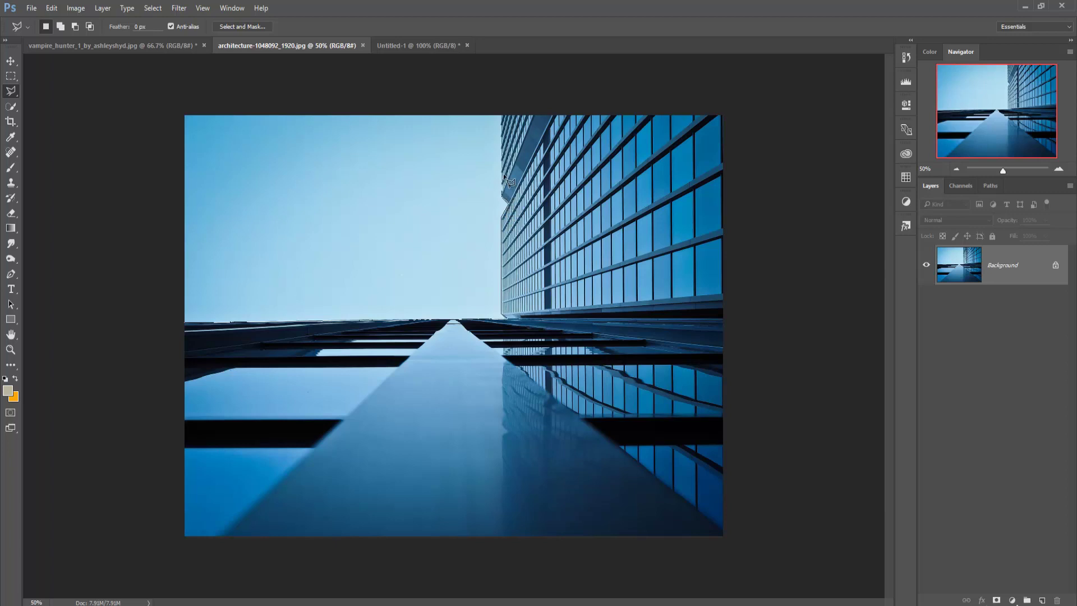
left_click(502, 115)
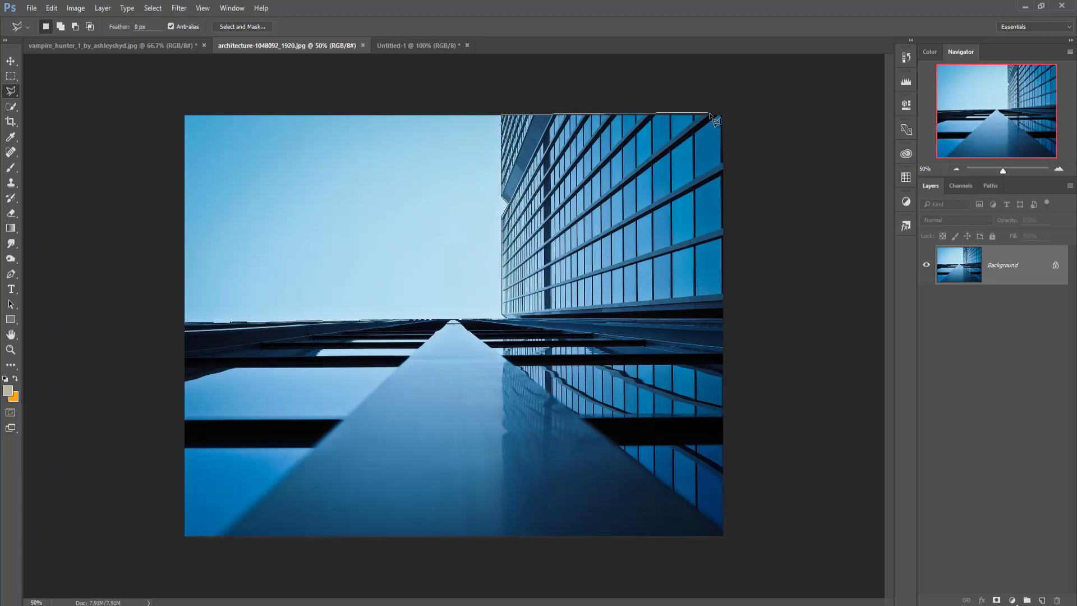
left_click(723, 115)
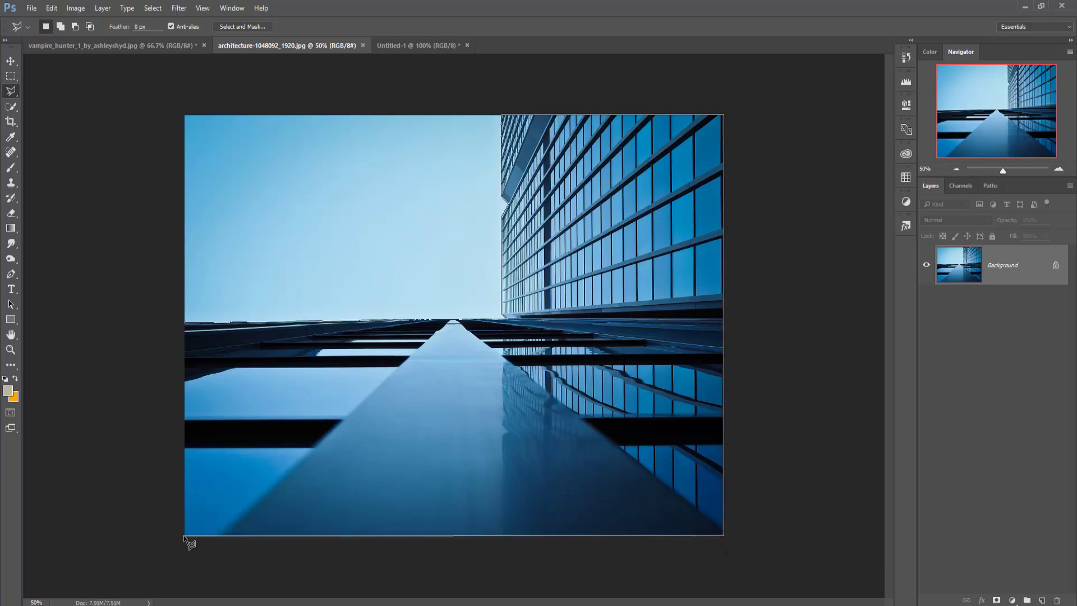
left_click(182, 509)
left_click(186, 325)
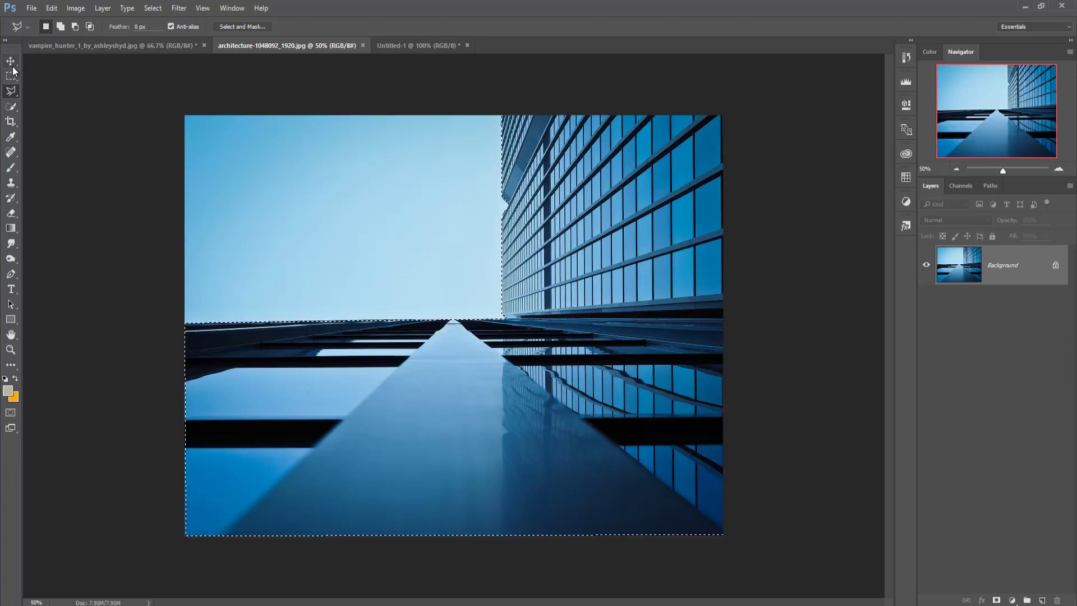
- Drag the selected building section into the Untitled-1 canvas as Layer 1
key("v")
left_click_drag(312, 104, 310, 116)
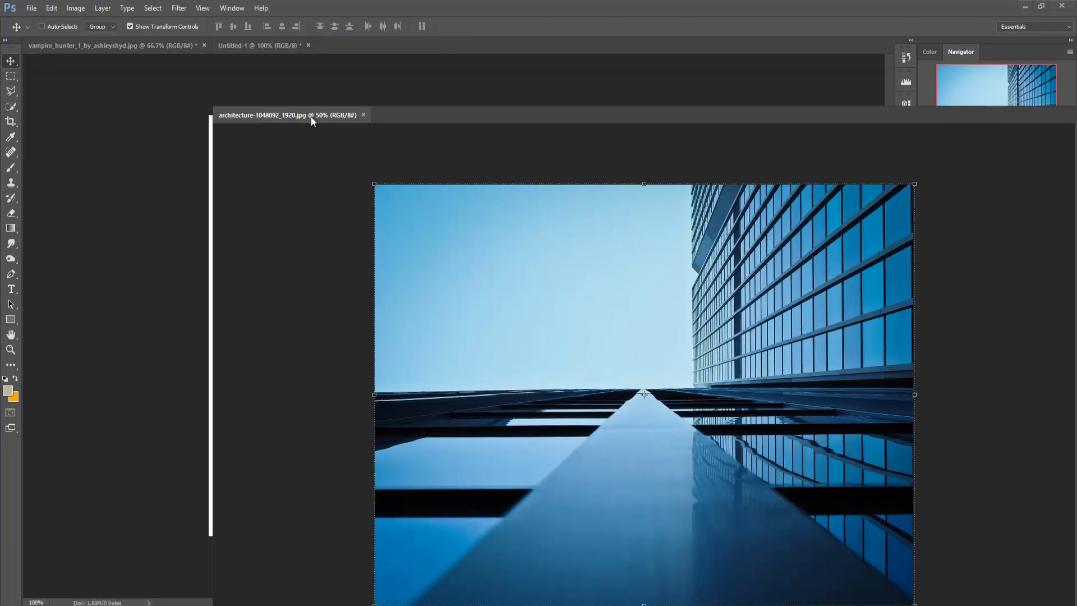
left_click_drag(394, 121, 958, 106)
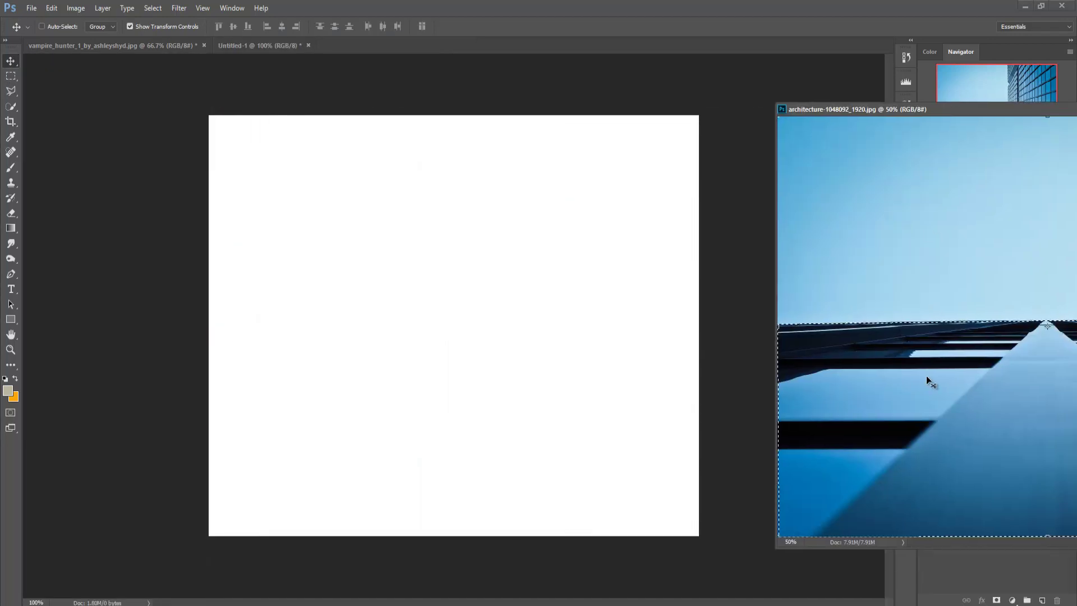
mouse_move(926, 376)
left_mouse_down()
mouse_move(815, 372)
mouse_move(546, 320)
left_mouse_up()
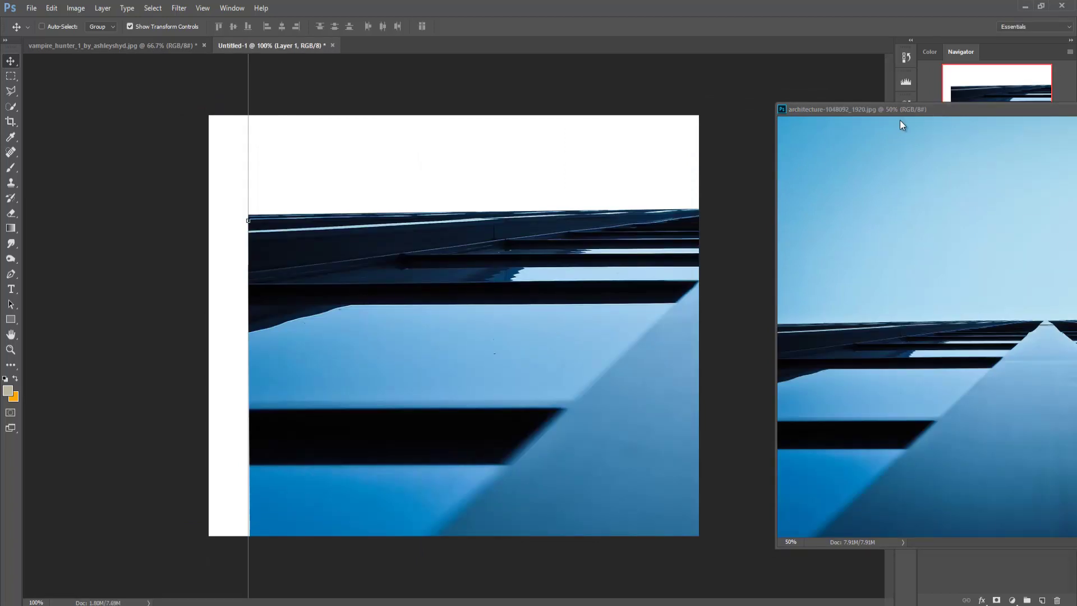
left_click_drag(899, 125, 477, 184)
left_click(852, 169)
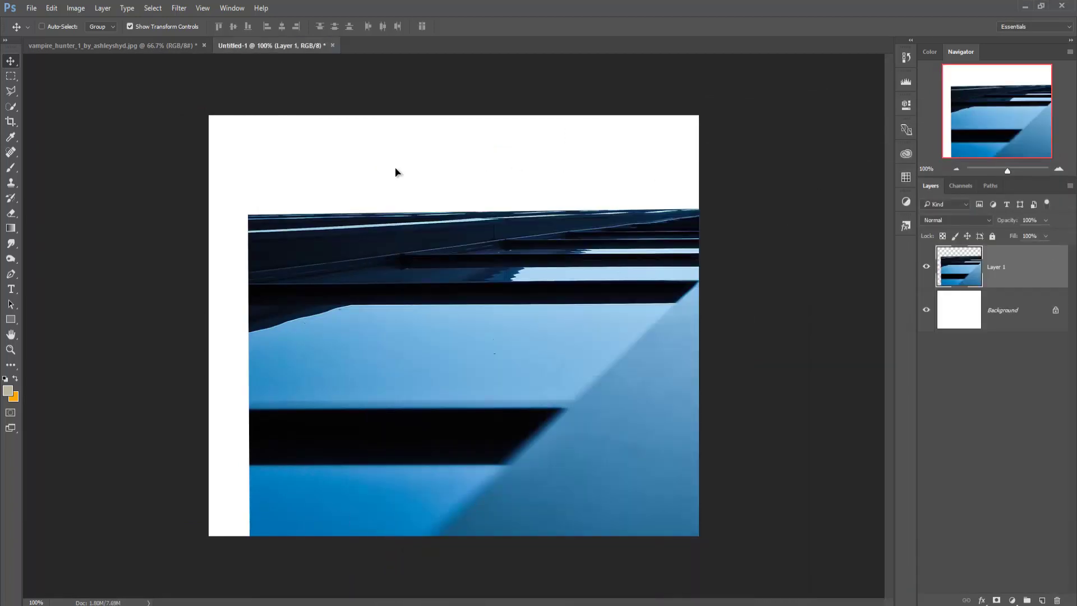
left_click_drag(395, 172, 368, 305)
left_click_drag(305, 144, 270, 273)
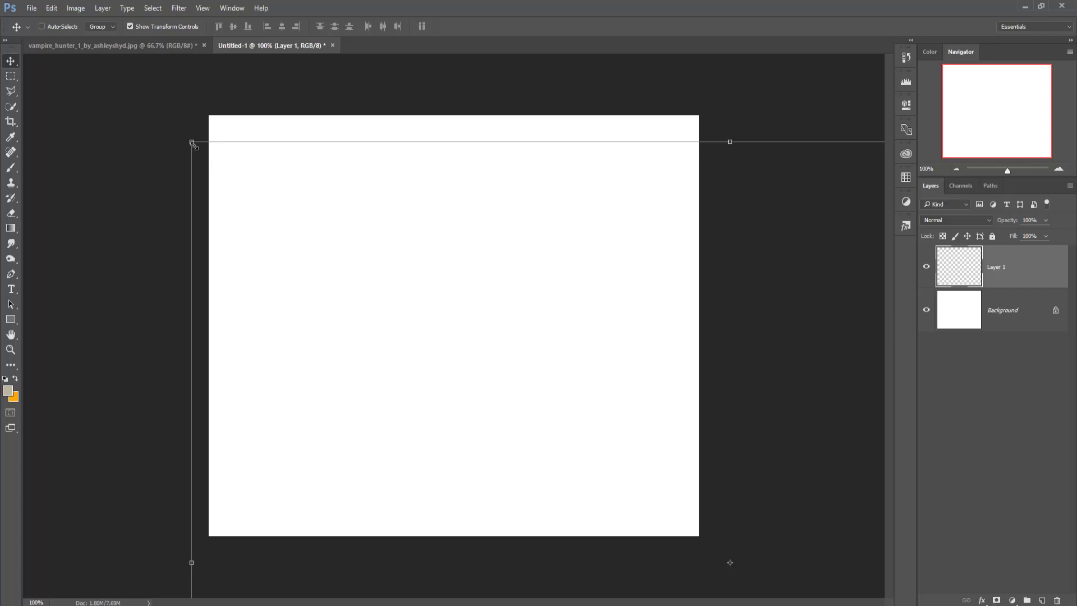
mouse_move(196, 148)
left_mouse_down()
mouse_move(538, 318)
mouse_move(632, 426)
left_mouse_up()
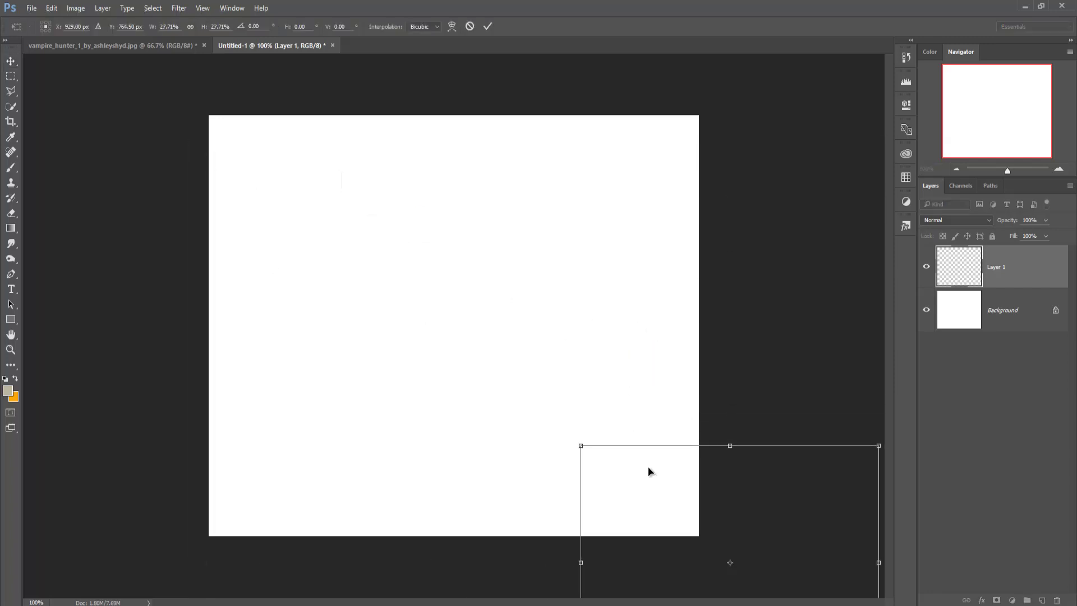
- Snap Layer 1 to the top-left, scale it to the canvas width, and shift it down about 70 px
key("ctrl+t")
left_click_drag(321, 170, 293, 150)
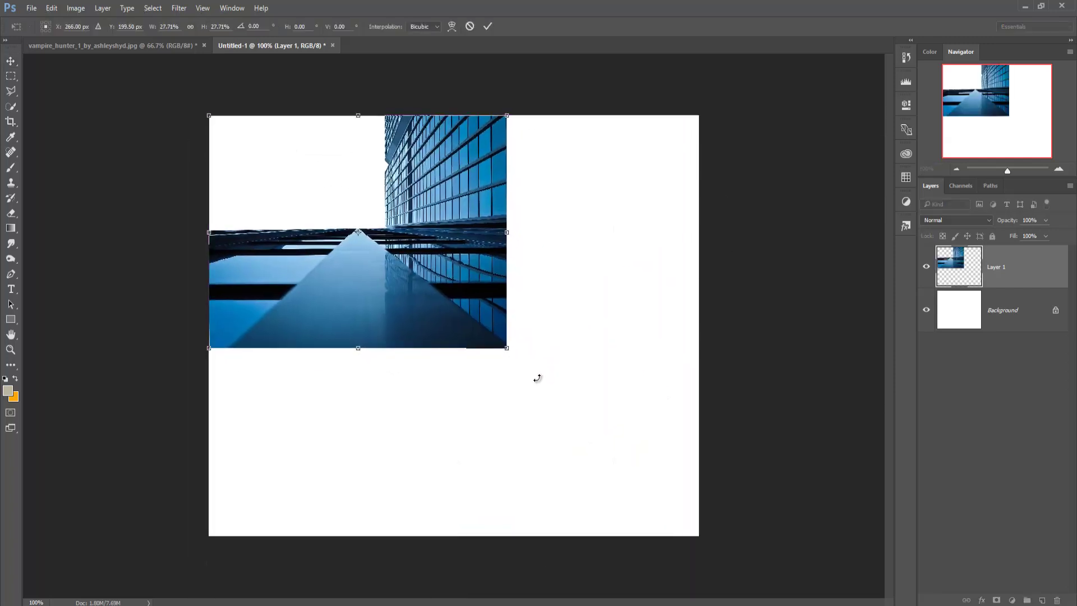
left_click_drag(518, 363, 700, 536)
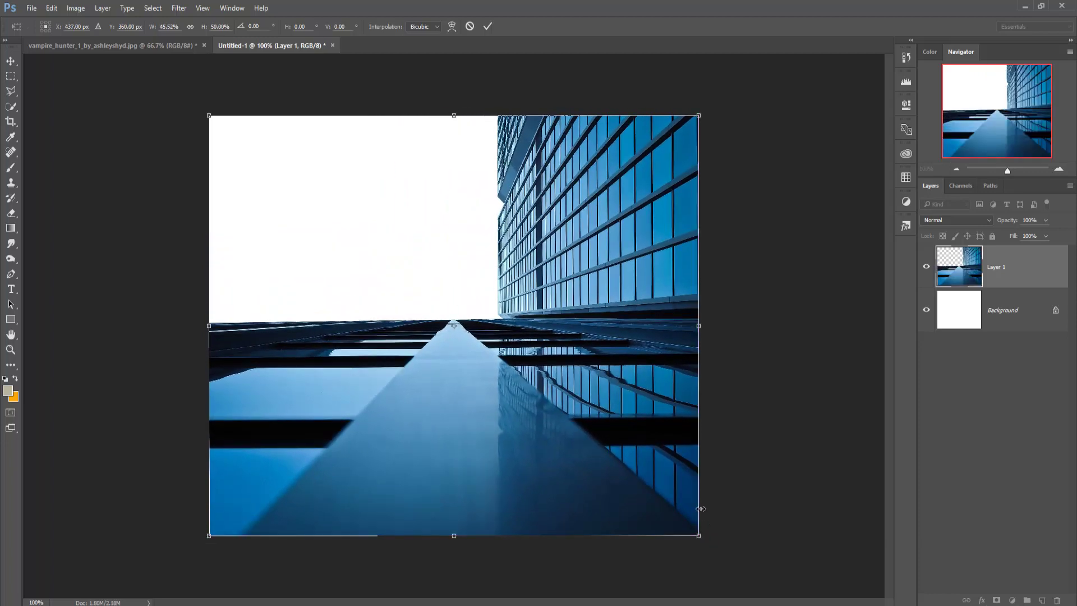
left_click_drag(529, 227, 527, 265)
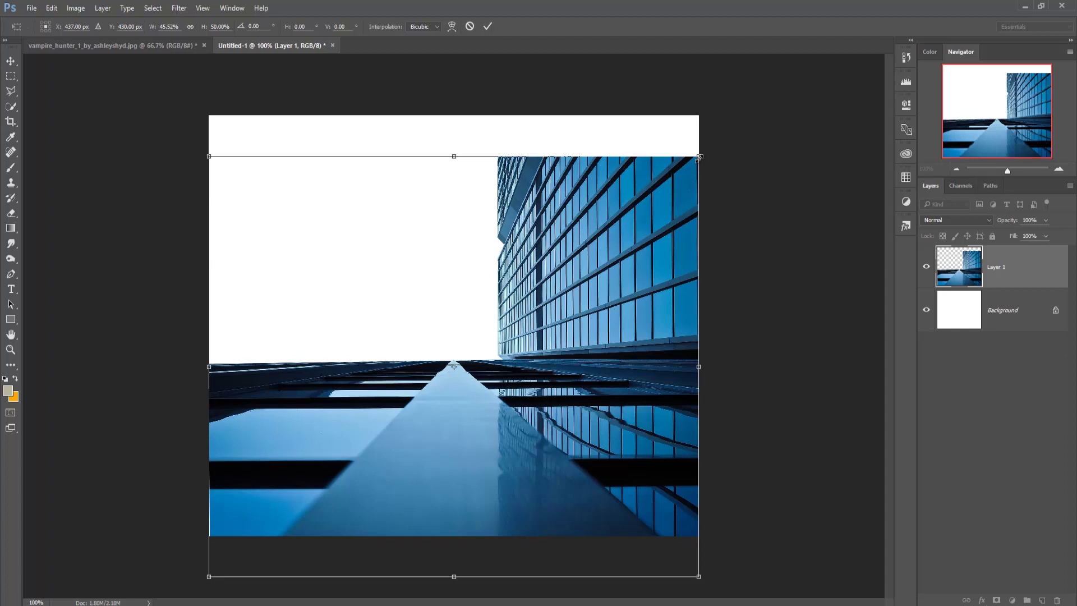
left_click(487, 26)
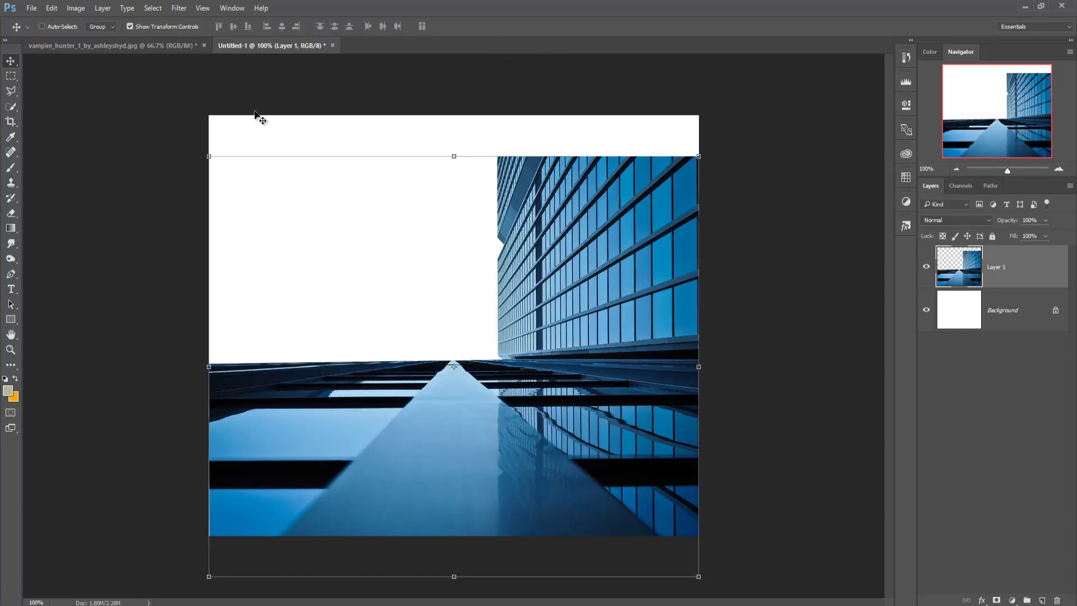
- Content-Aware Fill a marquee over the blank strip above the right façade, then deselect
left_click(11, 76)
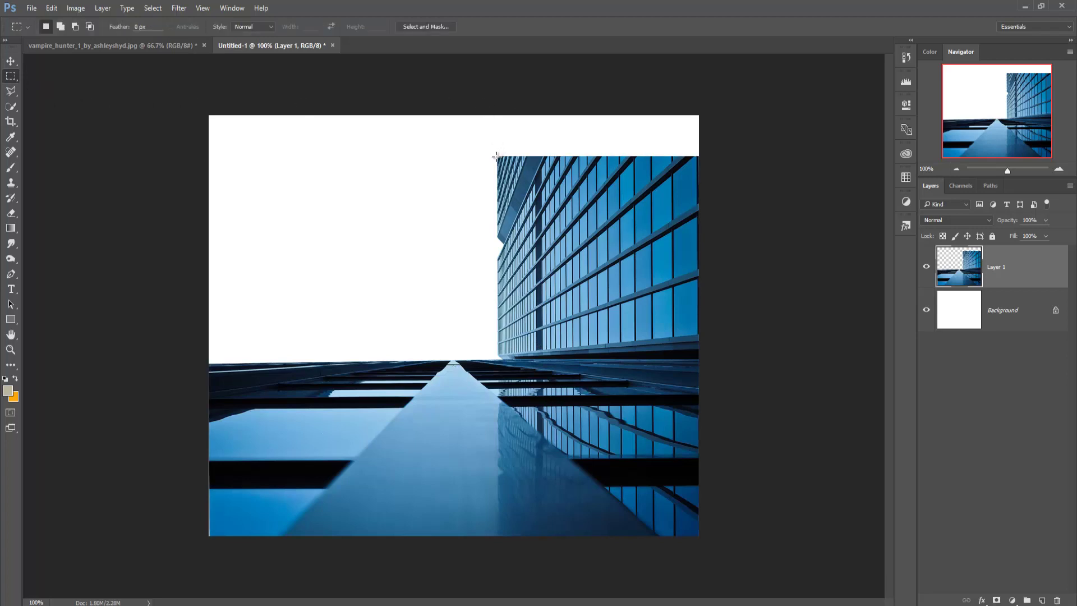
left_click_drag(497, 151, 697, 115)
left_click(51, 8)
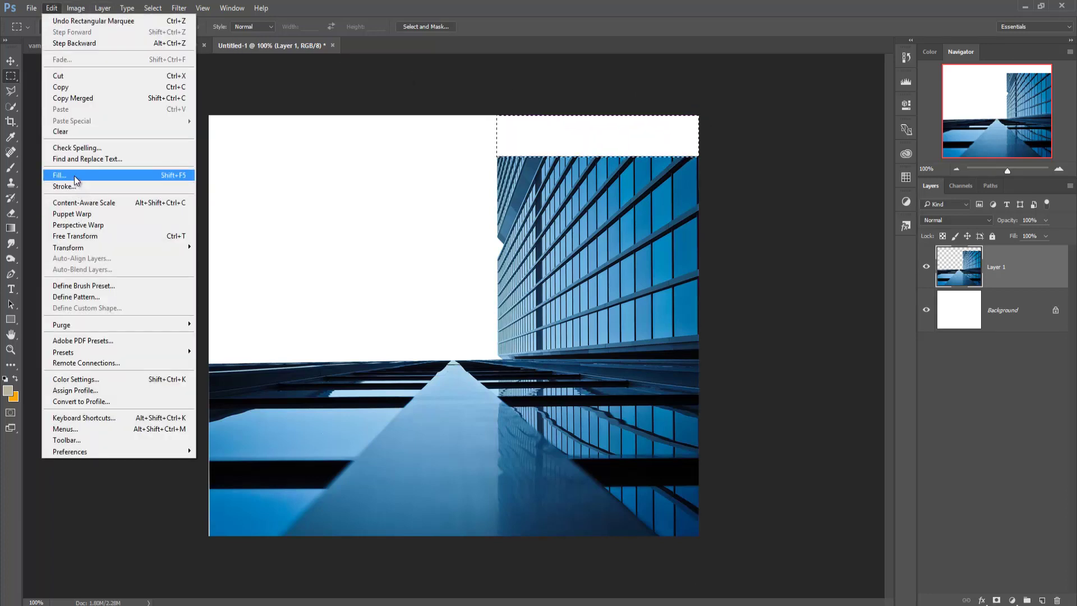
left_click(75, 175)
left_click(581, 179)
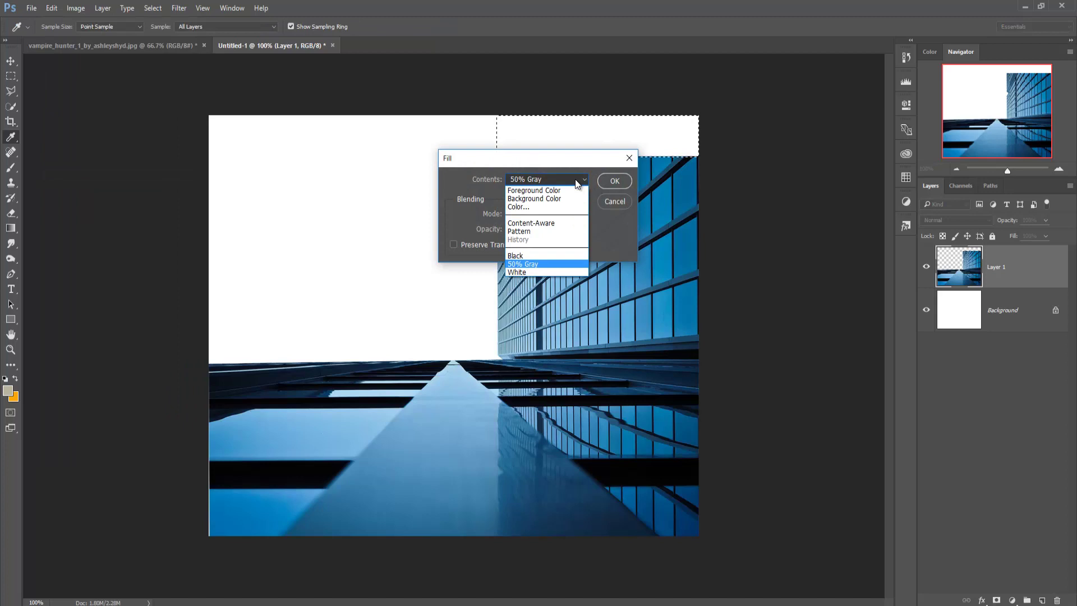
left_click(530, 222)
left_click(613, 181)
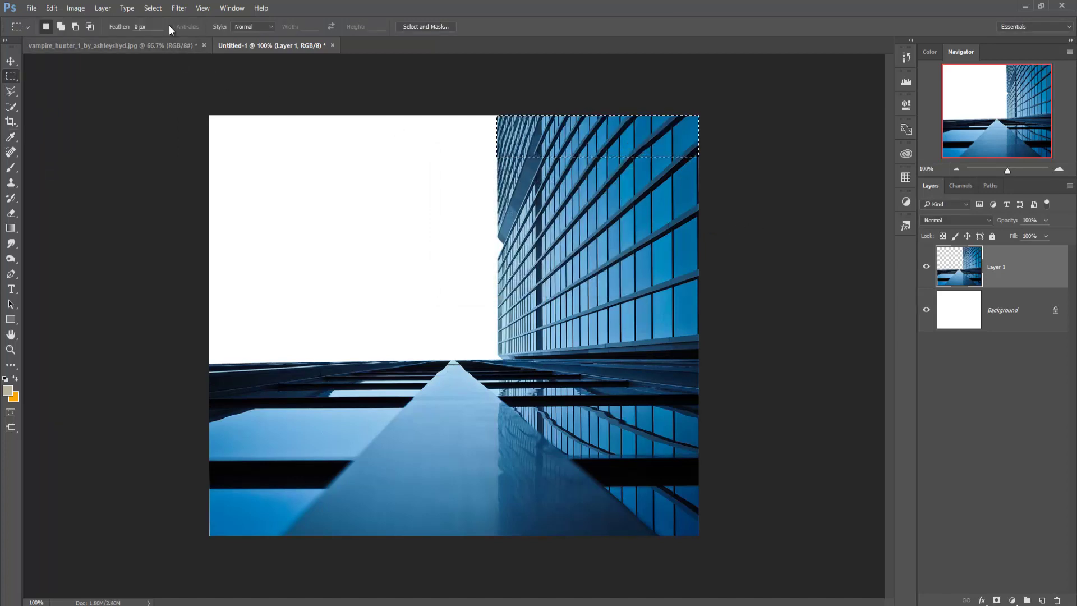
left_click(152, 7)
left_click(165, 32)
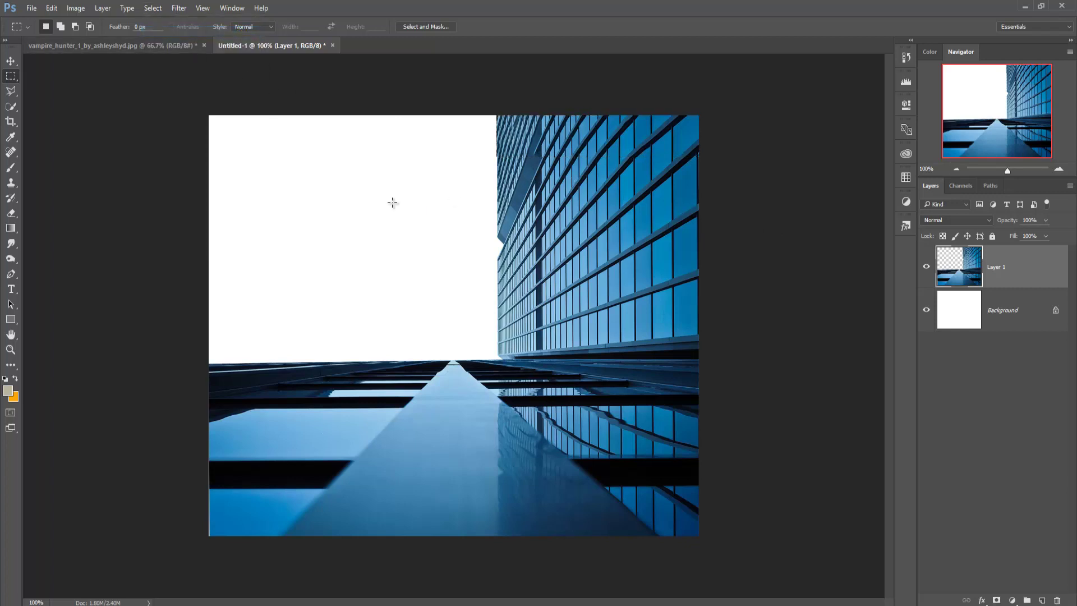
- Drag the selected crouching woman from her photo into Untitled-1 as Layer 2
left_click(10, 62)
left_click(132, 46)
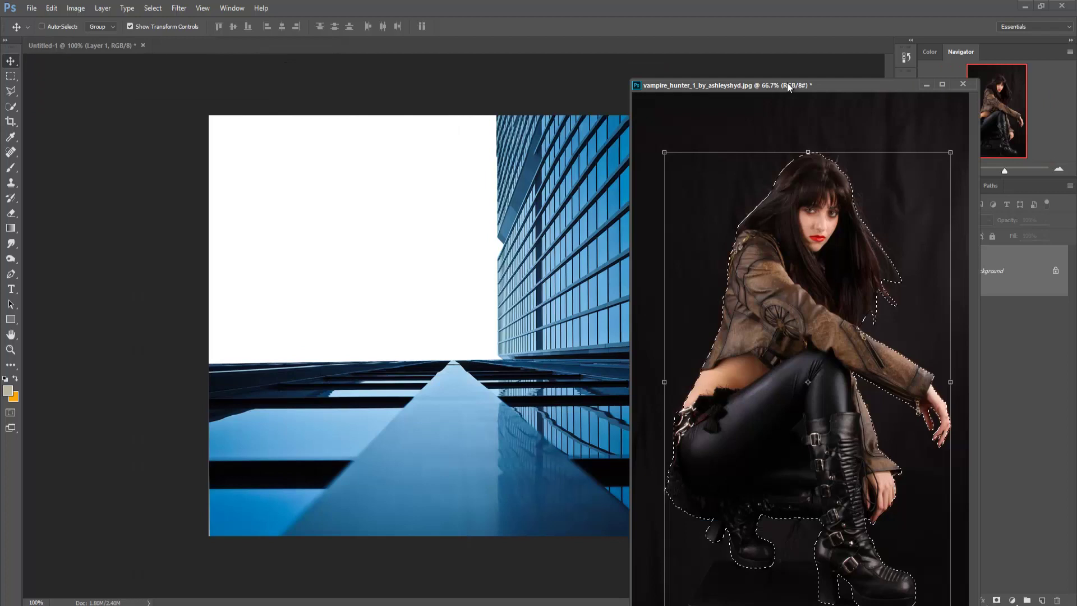
left_click_drag(133, 49, 791, 85)
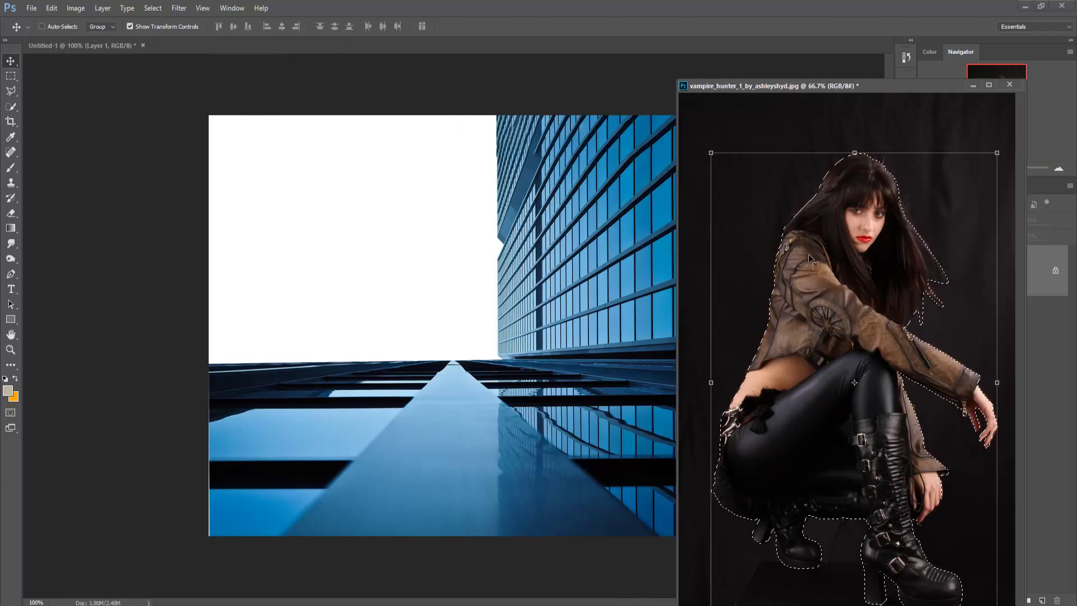
left_click_drag(809, 259, 461, 320)
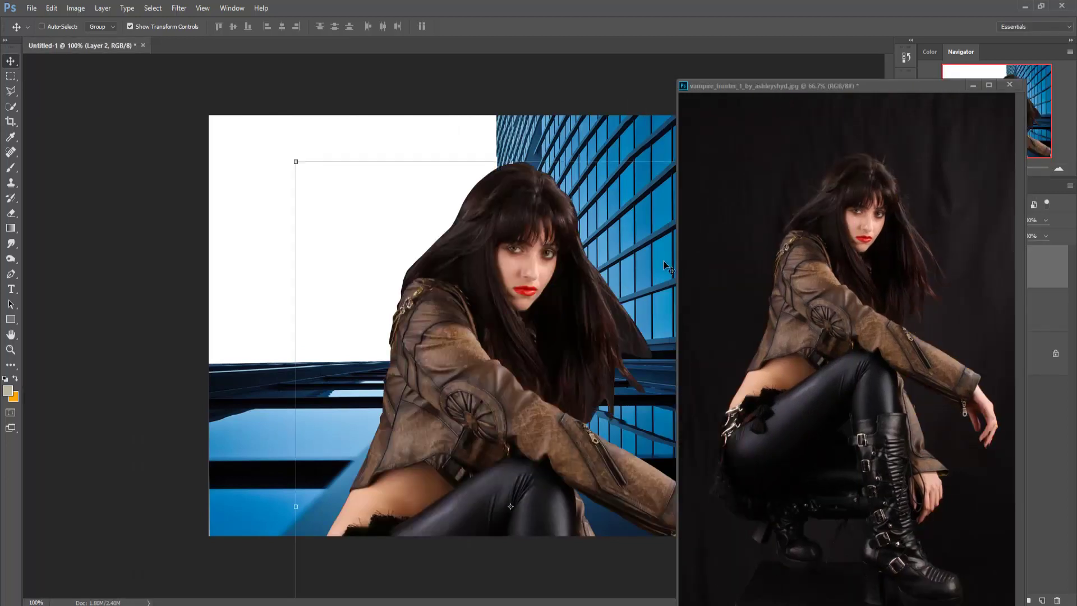
left_click(975, 88)
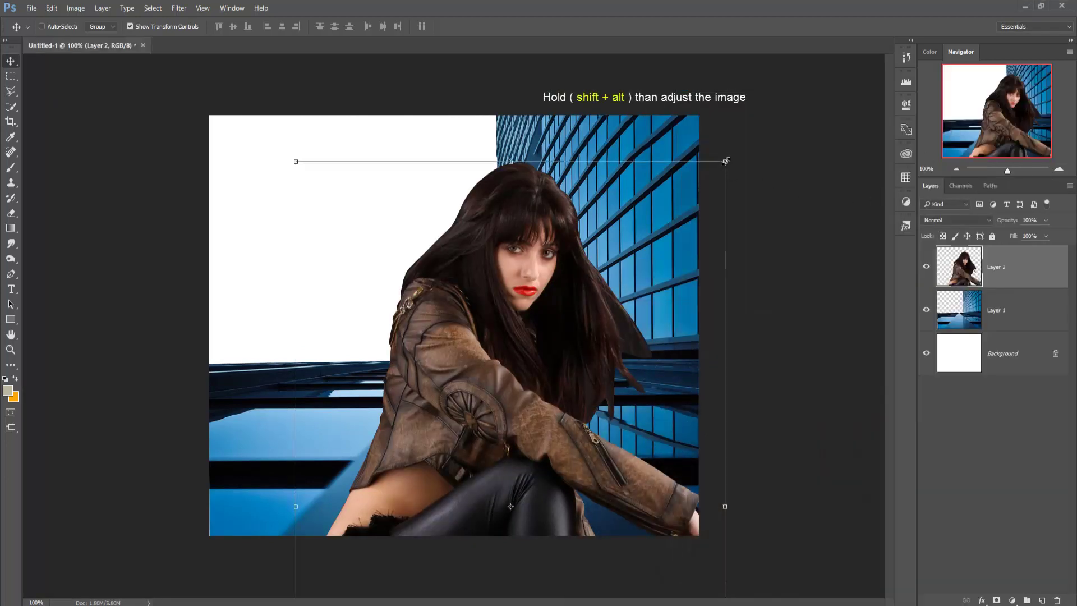
- Scale the woman down, set her on the building's ledge, and nudge her slightly left
left_click_drag(724, 159, 635, 333)
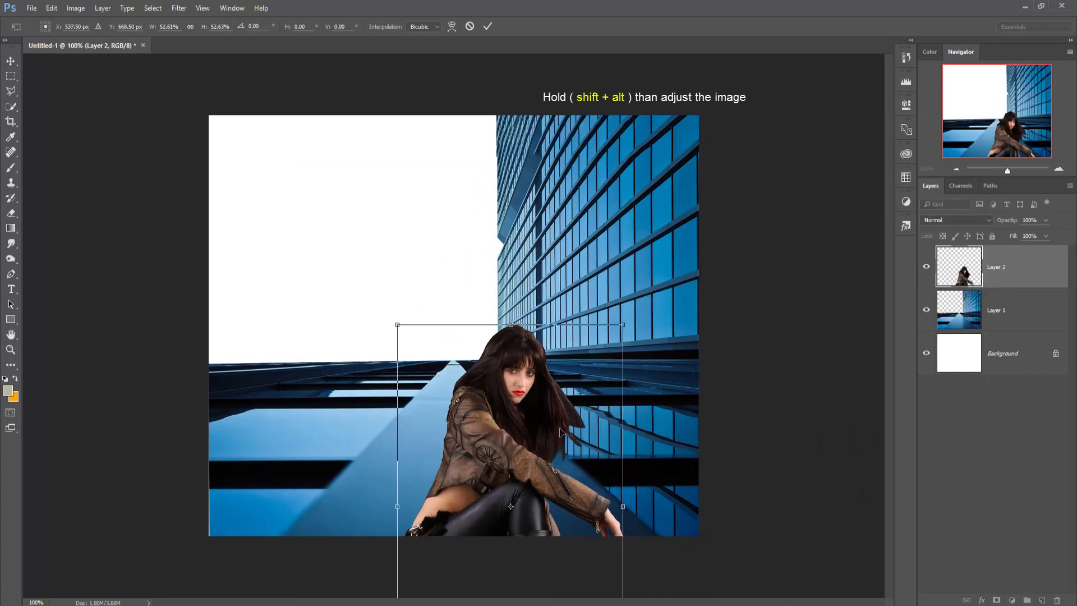
left_click_drag(566, 432, 528, 259)
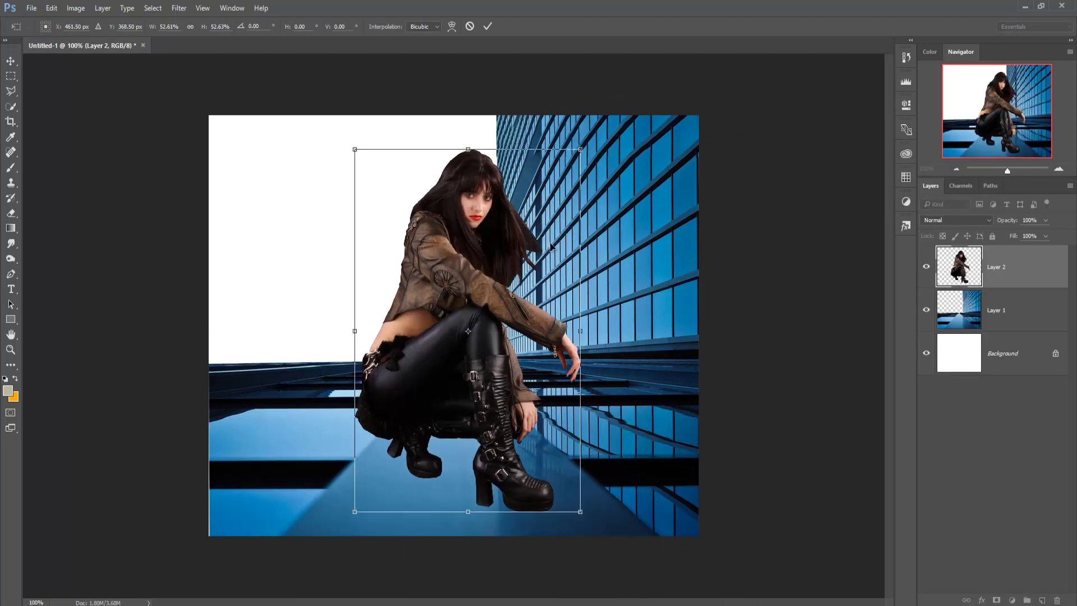
left_click_drag(581, 154, 572, 195)
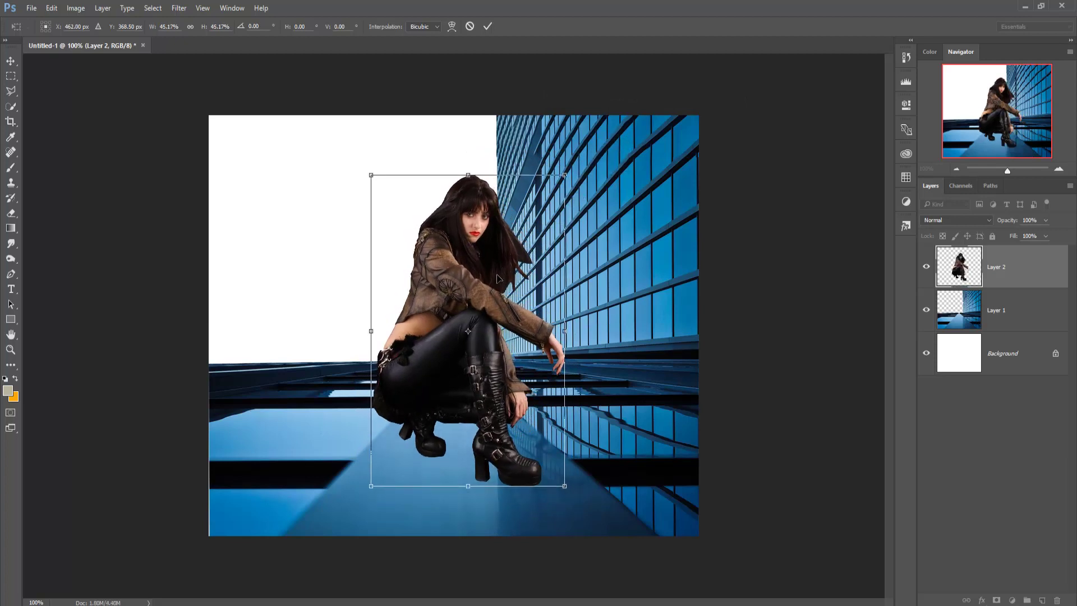
left_click_drag(491, 278, 497, 294)
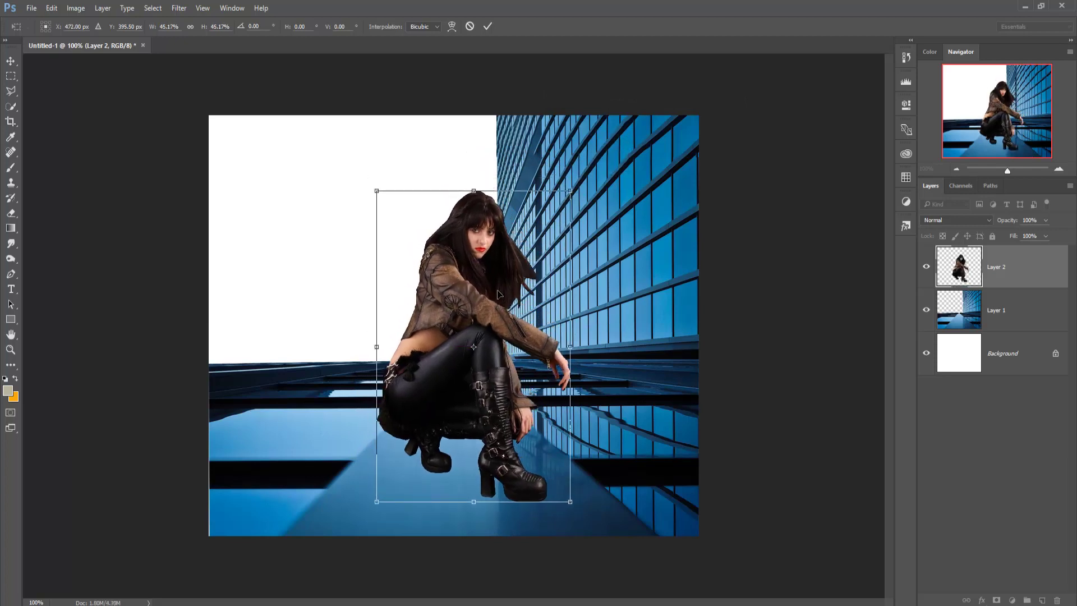
left_click(487, 26)
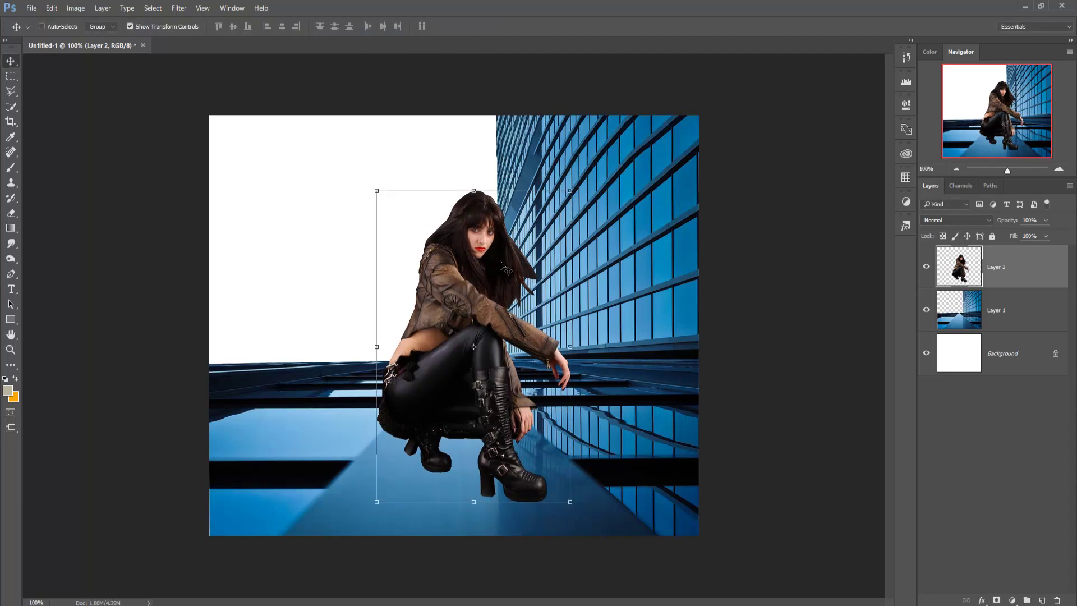
left_click_drag(553, 332, 540, 331)
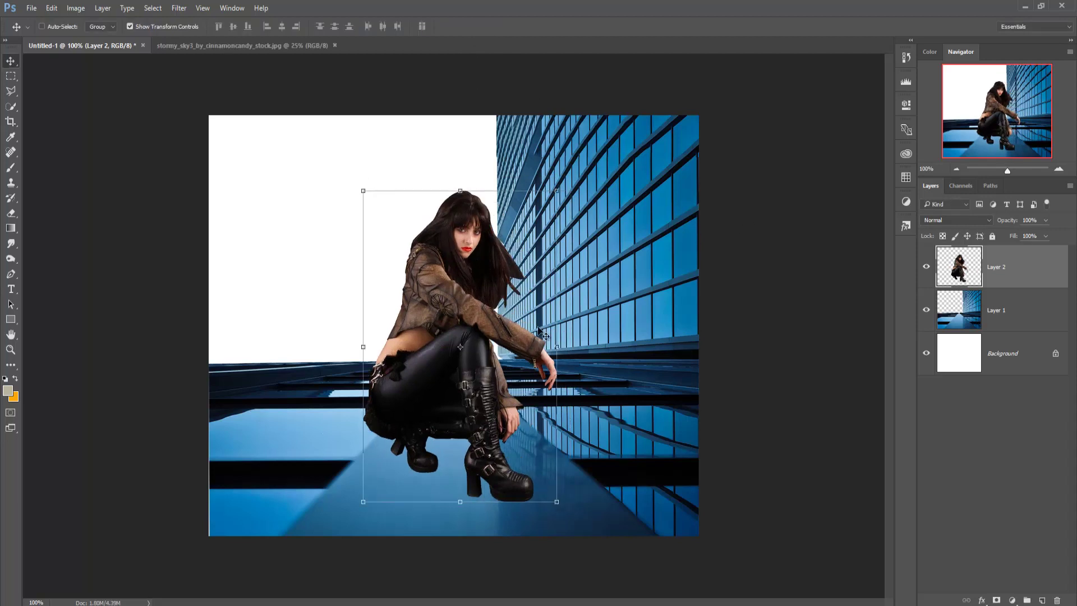
- Drag the stormy_sky3 image into Untitled-1 as Layer 3
left_click(198, 49)
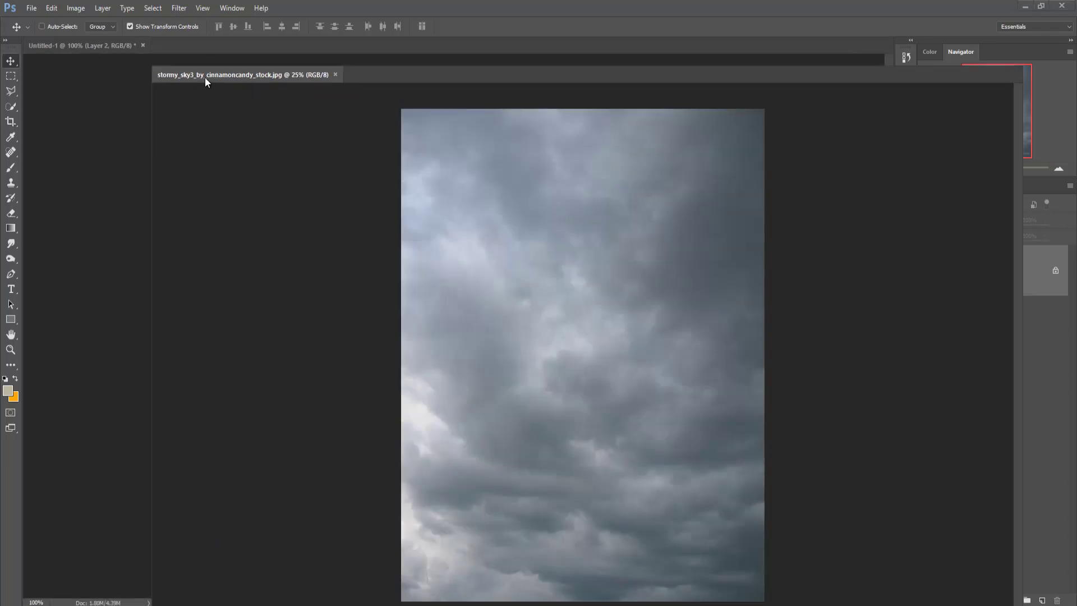
left_click_drag(204, 77, 692, 173)
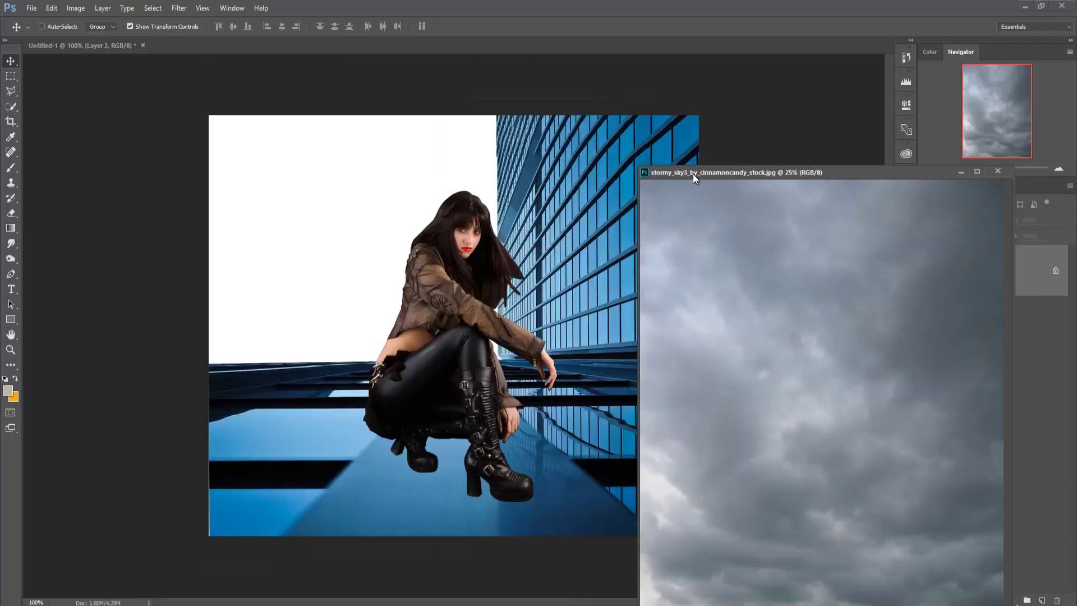
left_click_drag(367, 178, 368, 178)
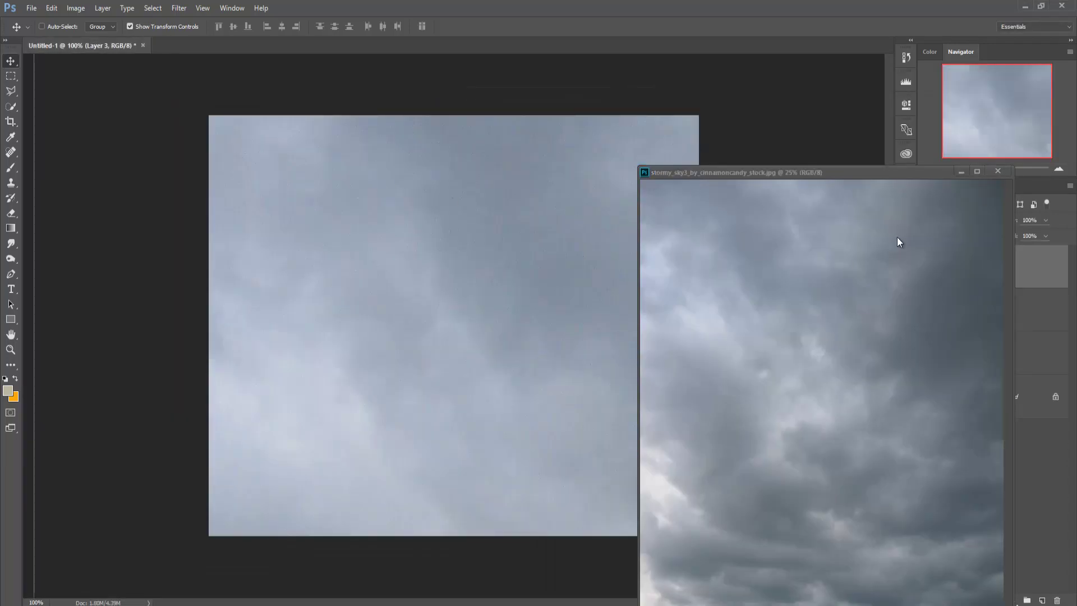
left_click(960, 171)
left_click_drag(400, 134, 379, 326)
- Resize the sky to cover the upper left and move Layer 3 below Layer 1
key("ctrl+t")
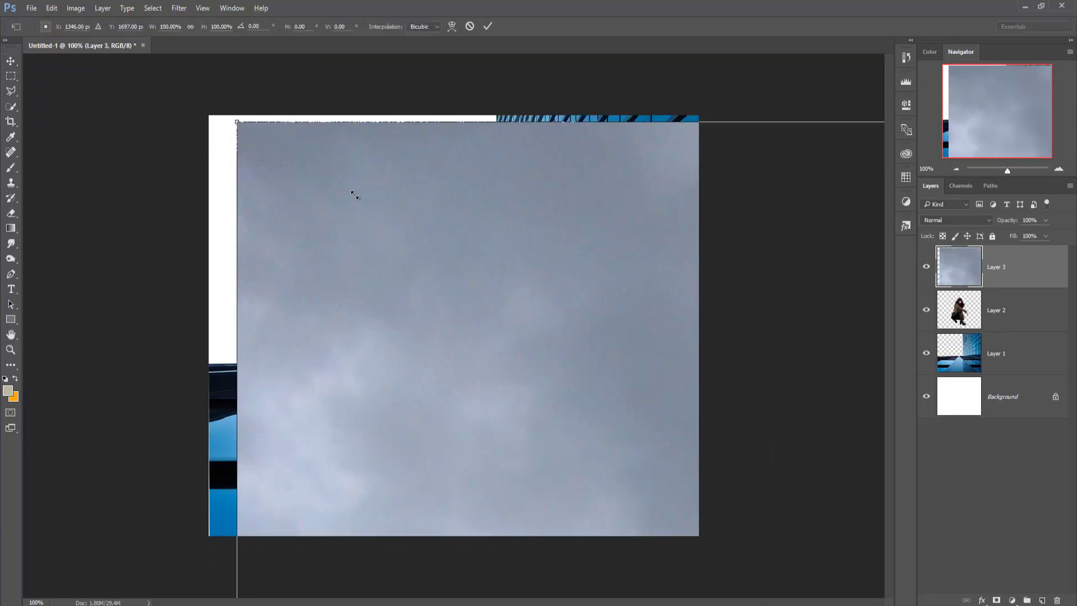
mouse_move(236, 116)
left_mouse_down()
mouse_move(623, 365)
mouse_move(621, 474)
mouse_move(308, 202)
mouse_move(236, 91)
mouse_move(154, 62)
mouse_move(591, 471)
left_mouse_up()
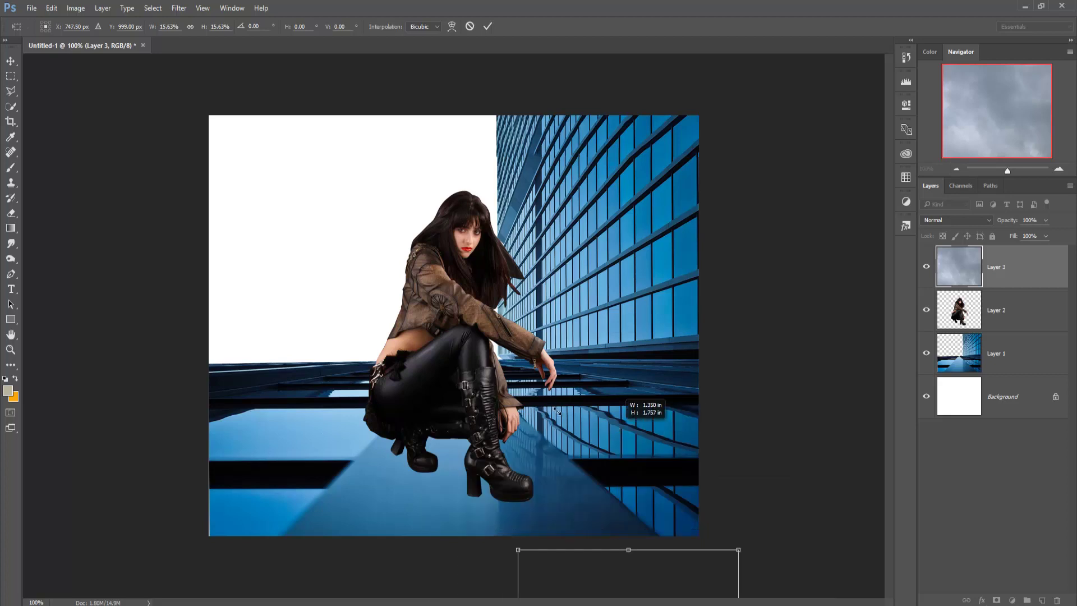
mouse_move(625, 521)
left_mouse_down()
mouse_move(392, 159)
mouse_move(368, 158)
left_mouse_up()
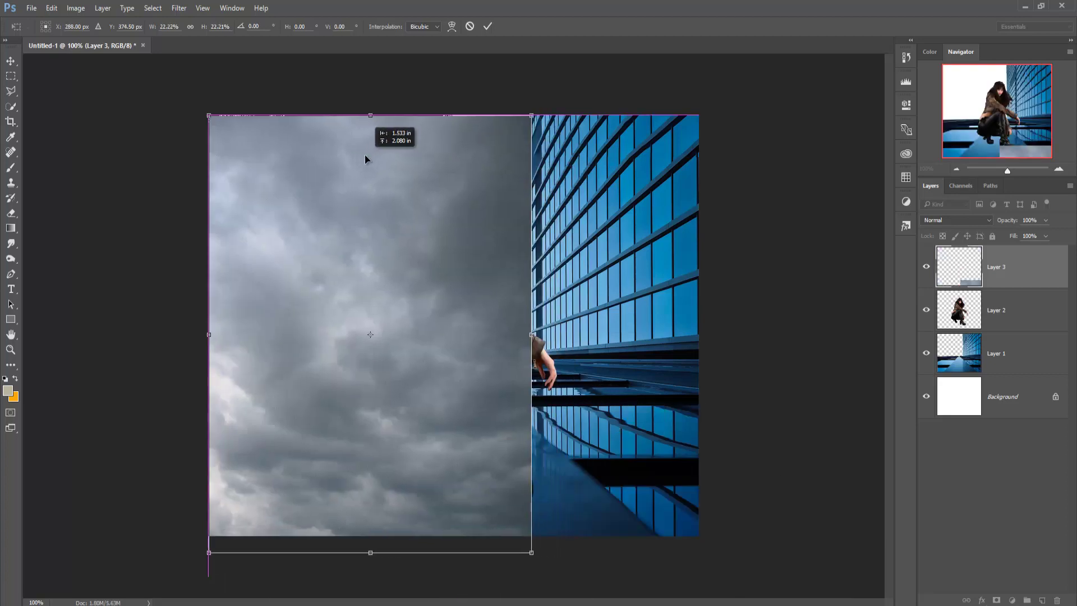
mouse_move(531, 552)
left_mouse_down()
mouse_move(580, 507)
mouse_move(579, 517)
left_mouse_up()
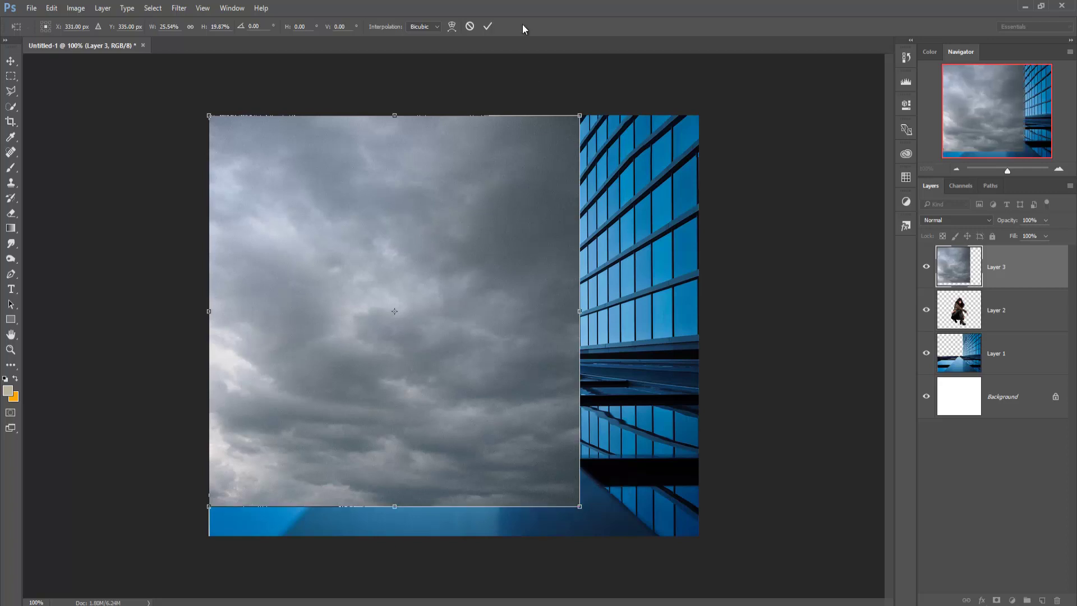
left_click(488, 26)
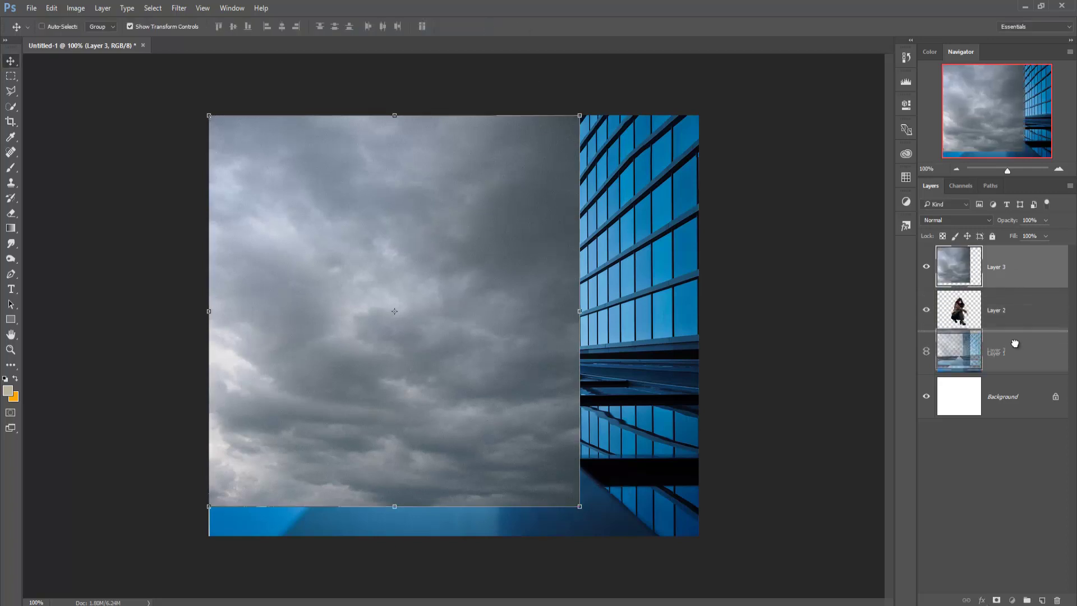
left_click_drag(1011, 289, 1015, 361)
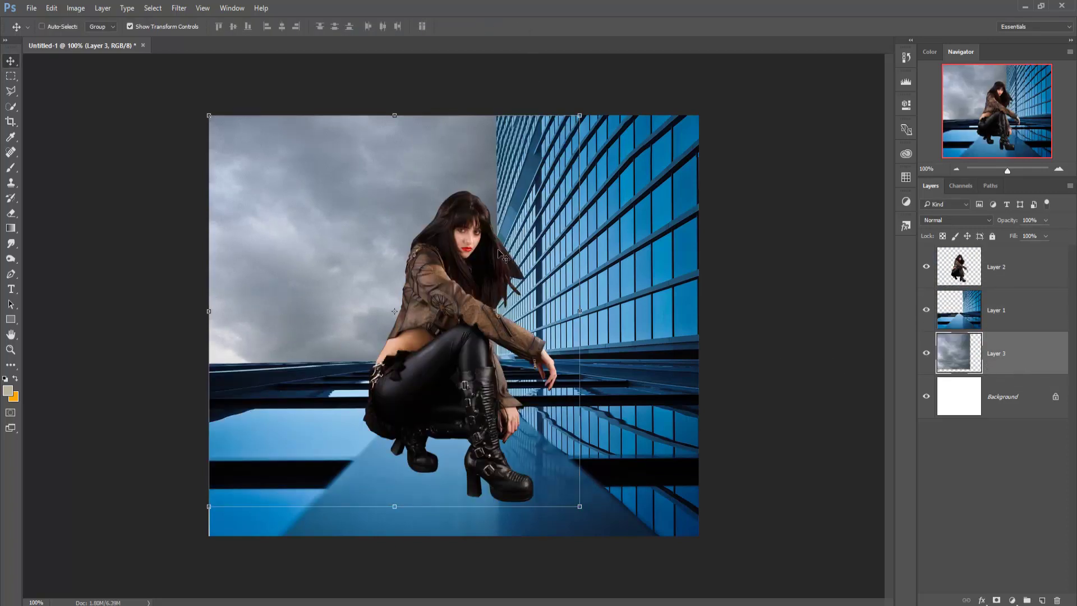
left_click(954, 268)
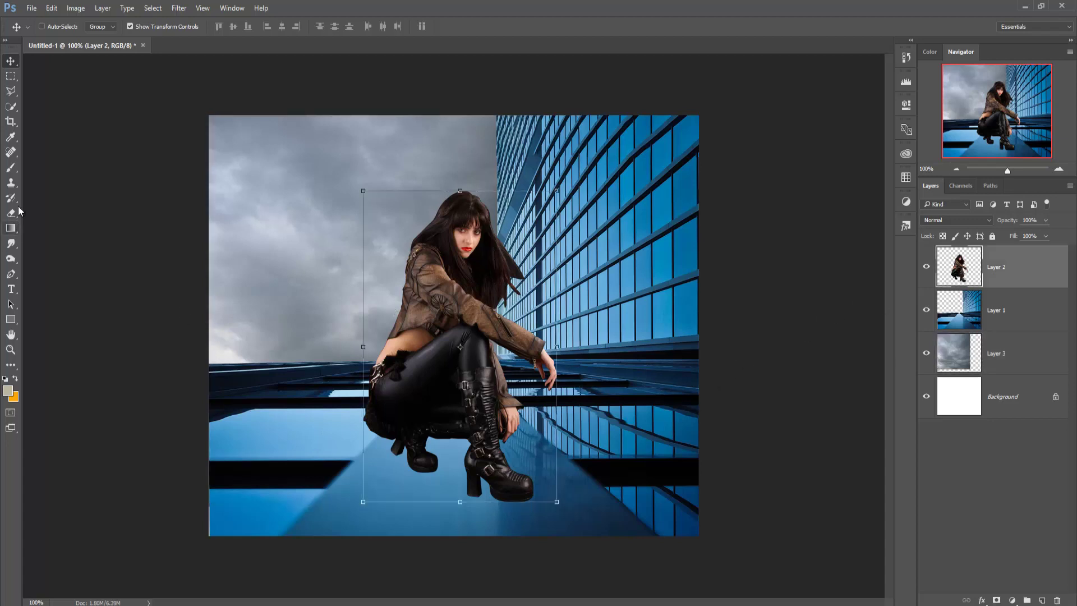
- Quick-select the woman, refine her hair edge in Select and Mask, and output to a new layer
left_click(10, 107)
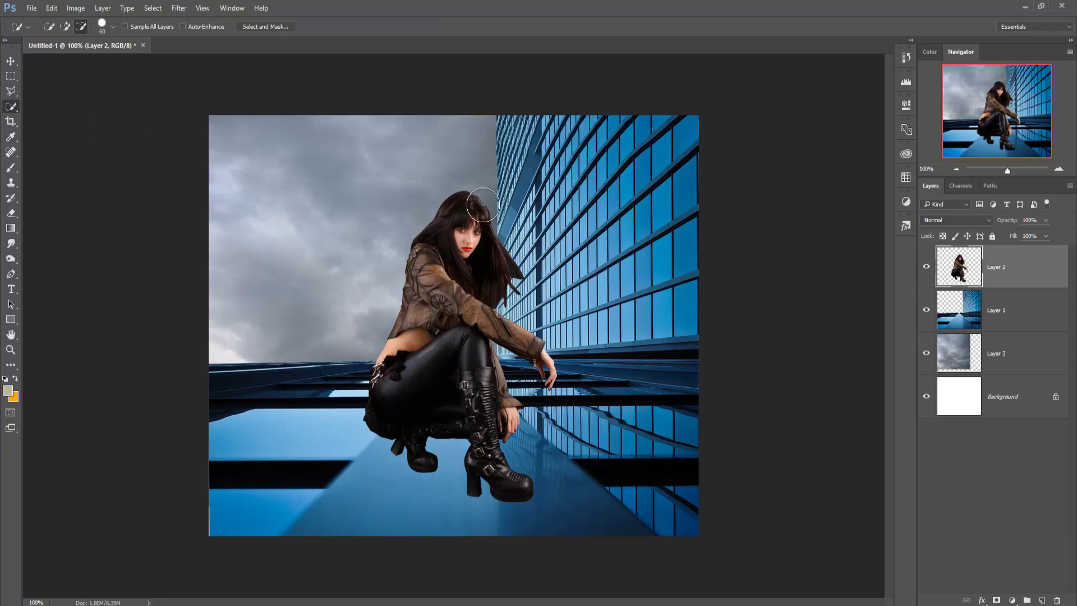
mouse_move(462, 224)
left_mouse_down()
mouse_move(440, 501)
mouse_move(548, 486)
mouse_move(537, 386)
left_mouse_up()
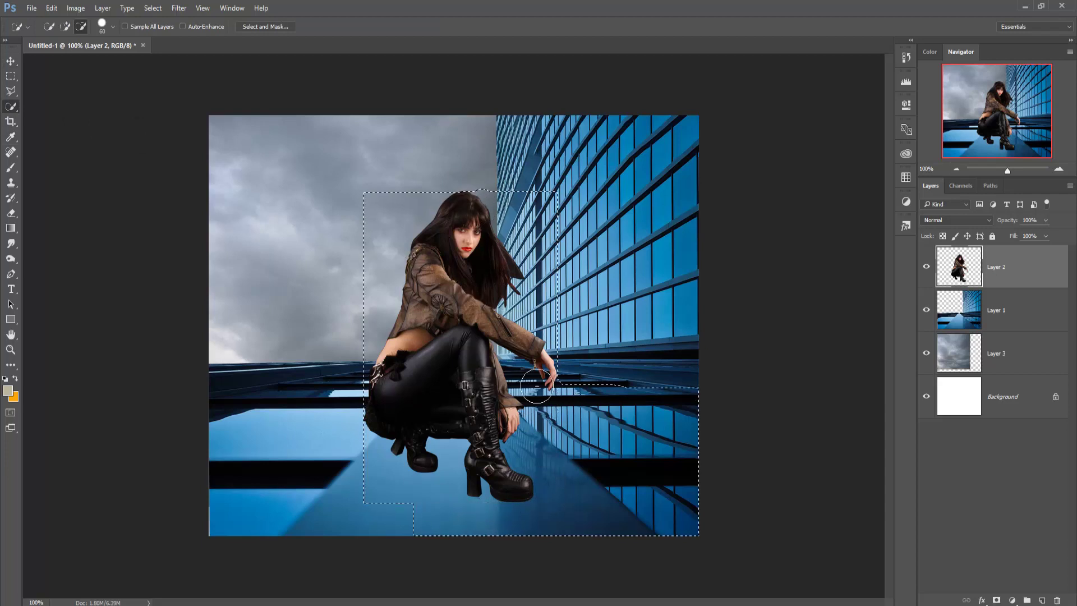
left_click(252, 29)
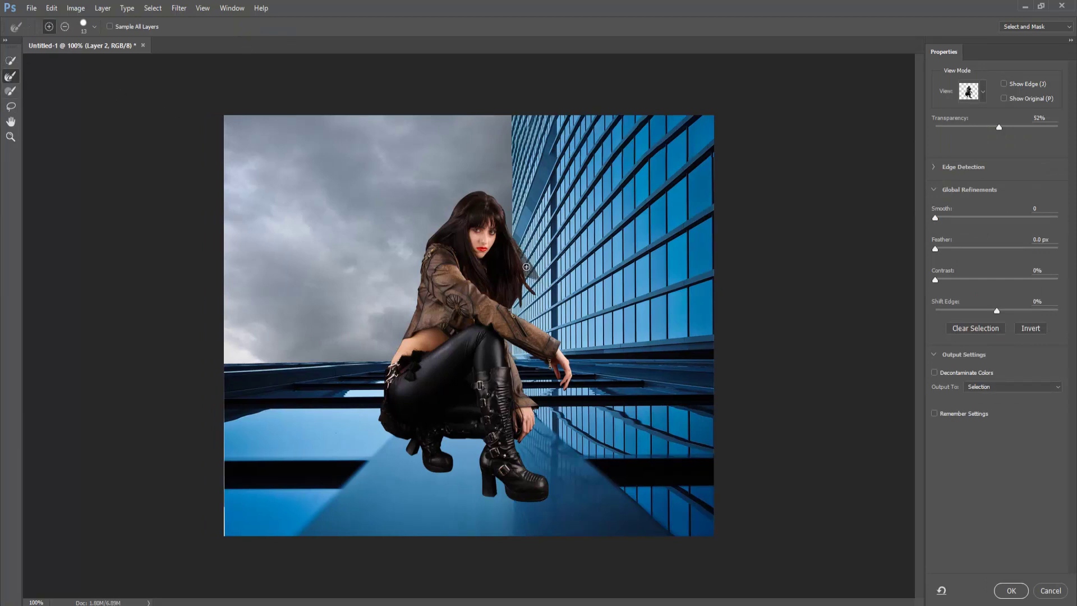
left_click_drag(538, 281, 522, 310)
left_click(995, 388)
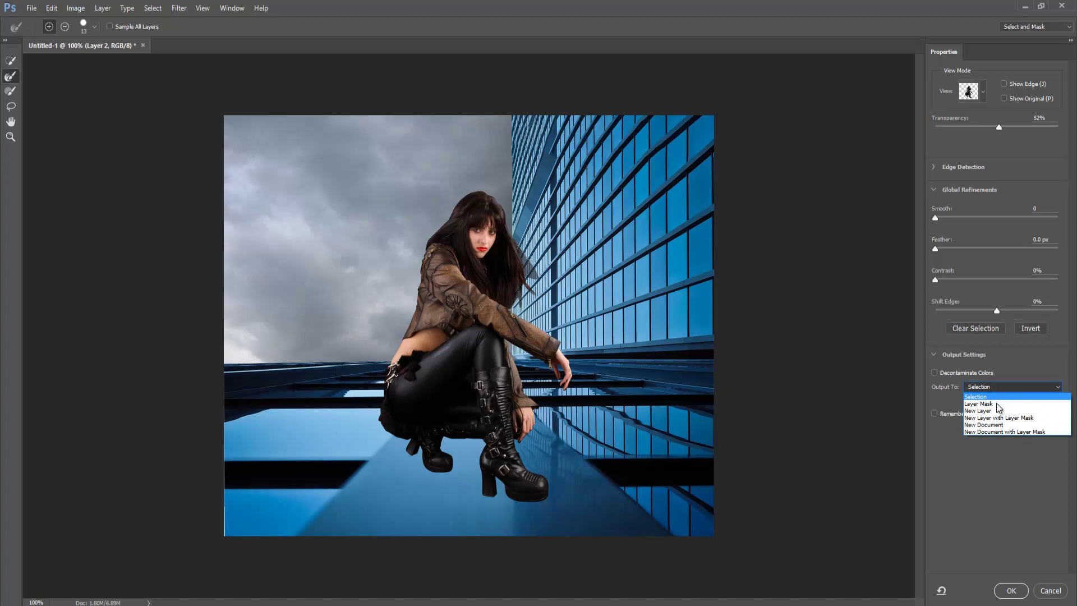
left_click(979, 404)
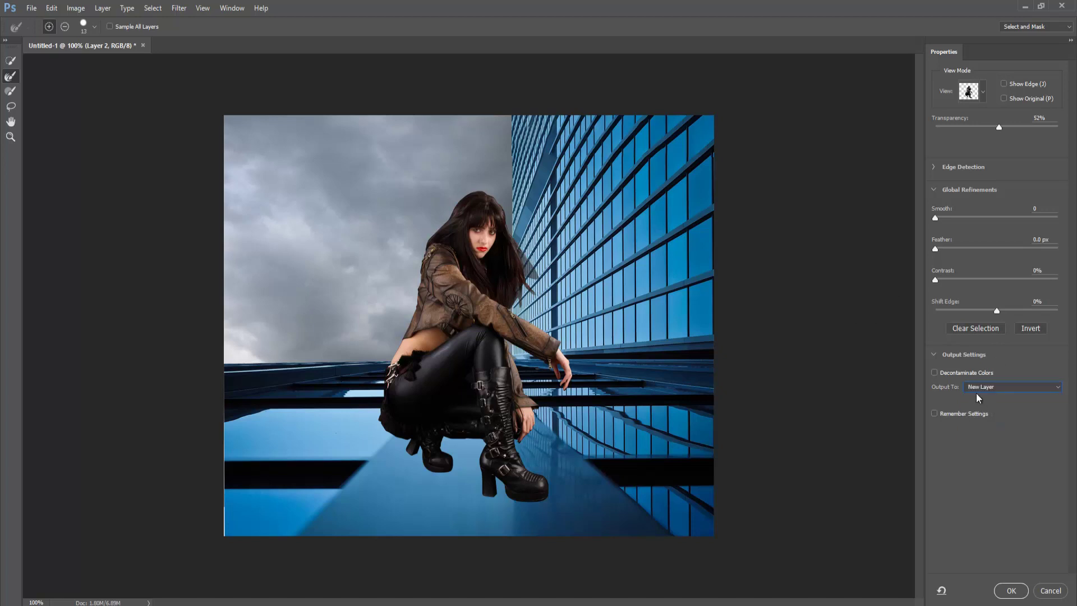
left_click(1011, 591)
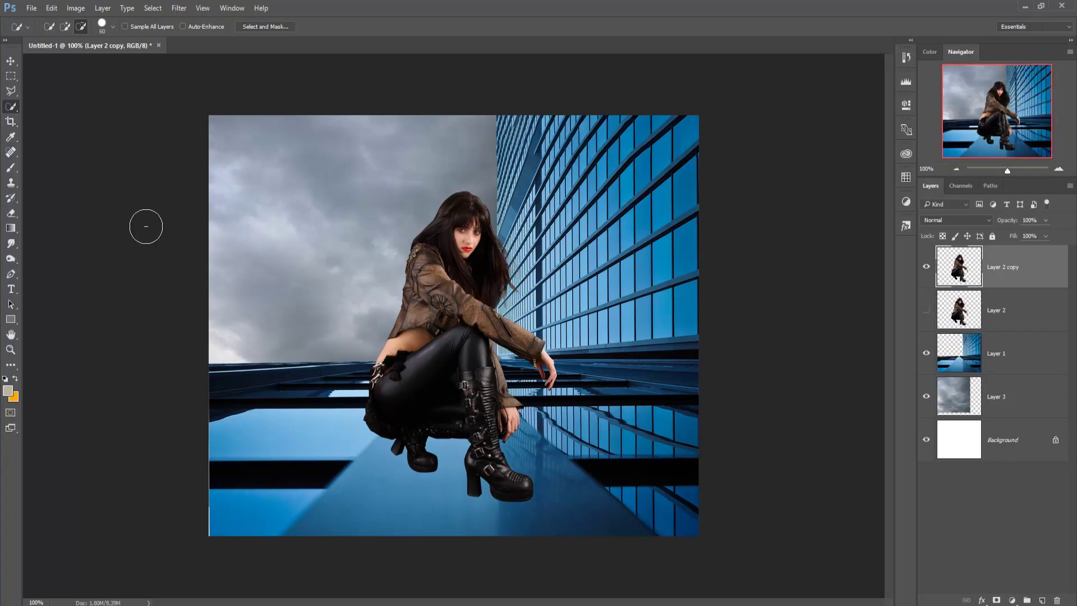
- Set up the Burn tool on Midtones, zoom to 300% on her head, and shrink the brush
left_click(11, 61)
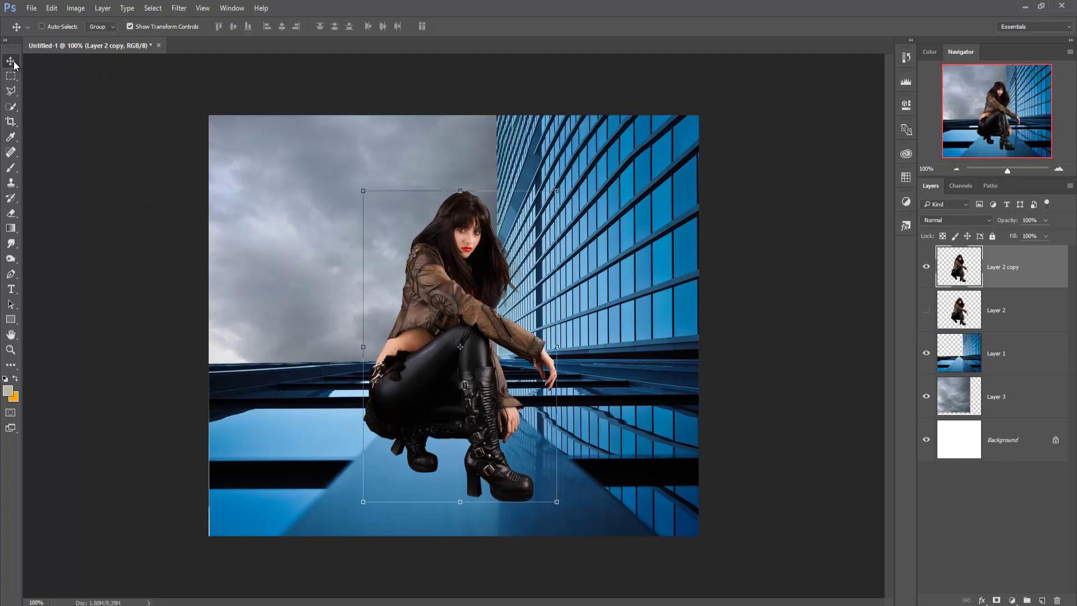
left_click(10, 258)
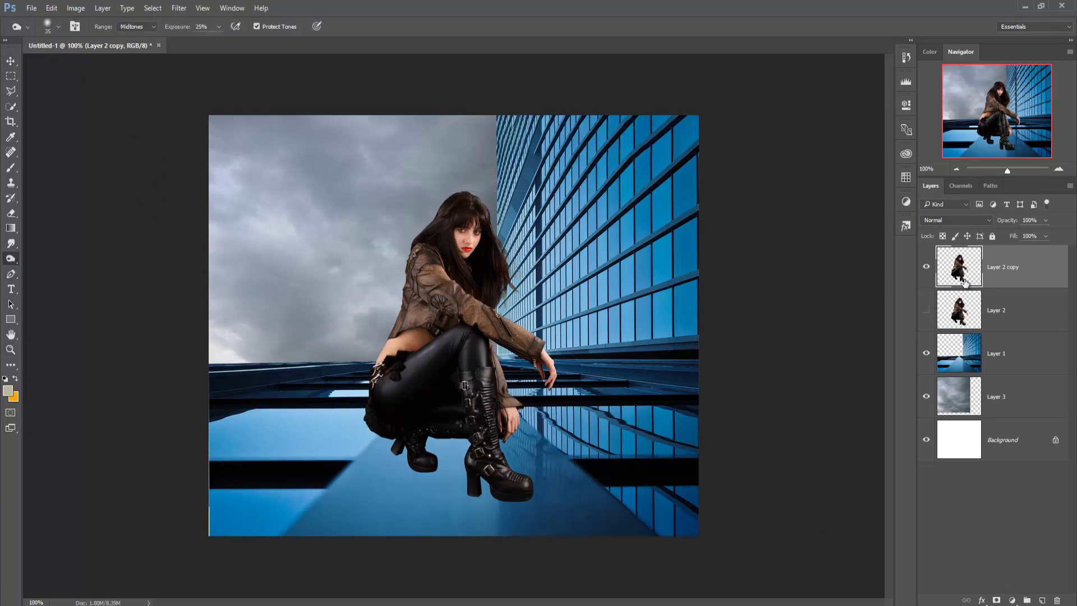
left_click_drag(962, 279, 964, 287)
key("ctrl+plus")
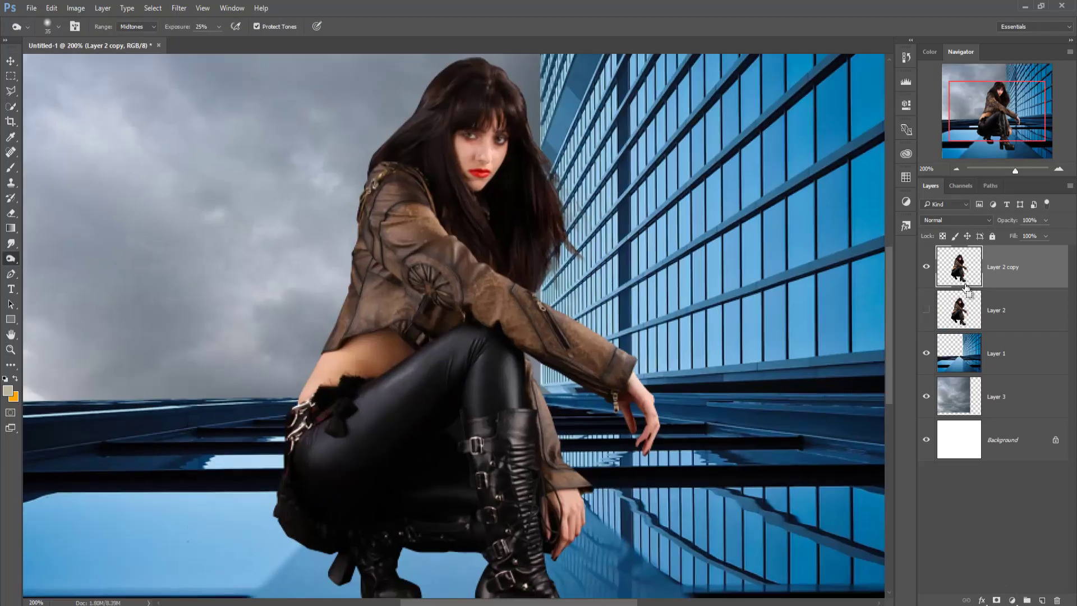
key("ctrl+plus")
left_click_drag(392, 84, 465, 194)
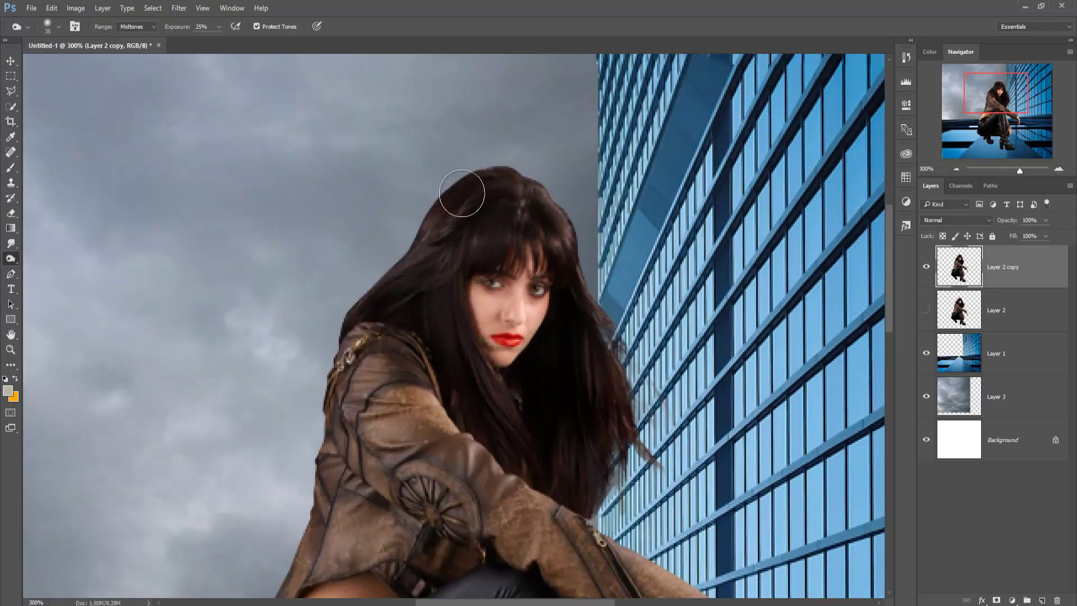
key("bracketleft")
key("bracketleft")
key("bracketleft")
- Use the Smudge tool at 72% to pull the upper-left hair strands out into the sky
right_click(18, 249)
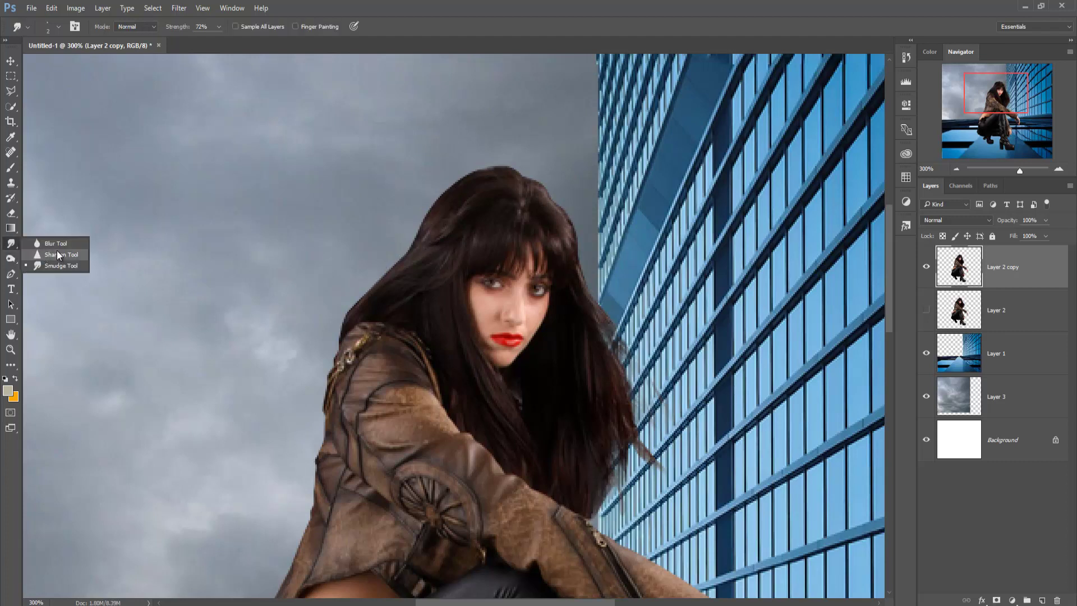
left_click(62, 268)
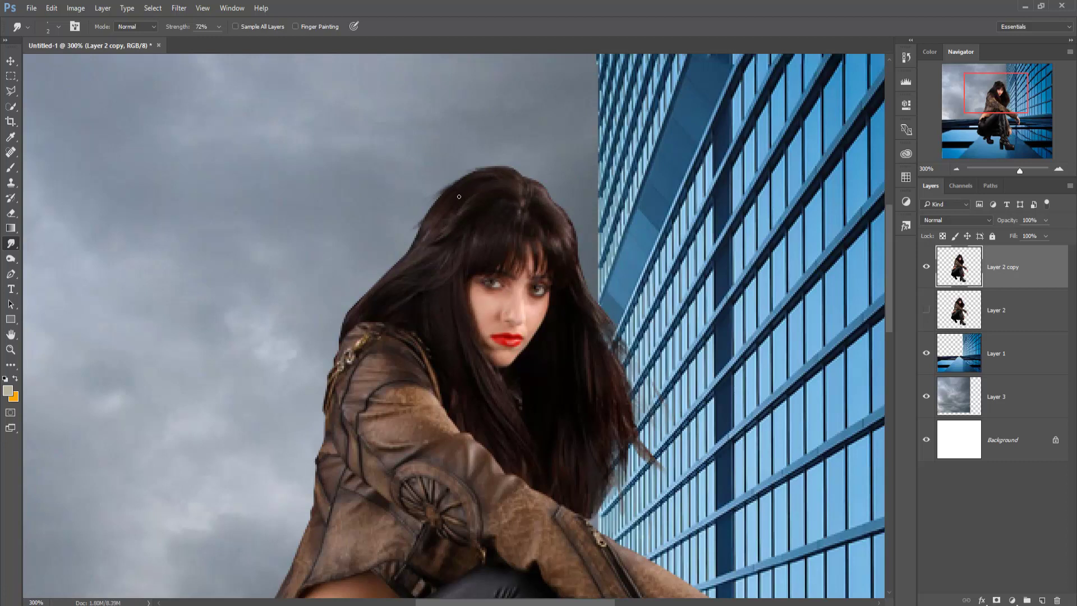
mouse_move(417, 219)
left_mouse_down()
mouse_move(434, 192)
mouse_move(521, 168)
left_mouse_up()
mouse_move(449, 188)
left_mouse_down()
mouse_move(357, 288)
mouse_move(396, 270)
mouse_move(340, 311)
left_mouse_up()
mouse_move(395, 267)
left_mouse_down()
mouse_move(340, 310)
mouse_move(324, 349)
mouse_move(334, 359)
left_mouse_up()
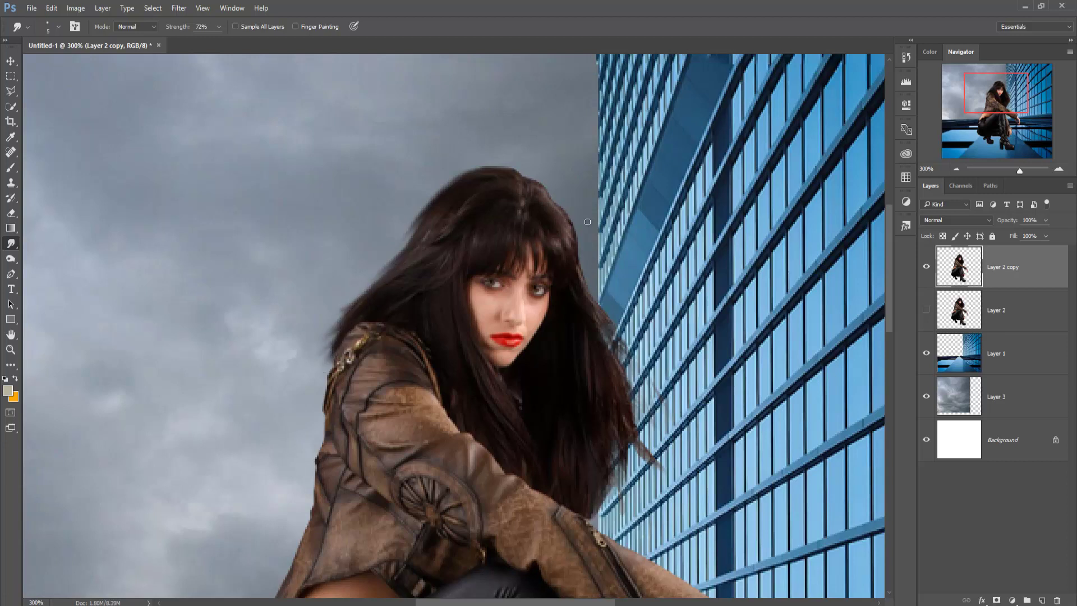
- Smudge the right-side hair strands over the glass building, then return to the Move tool at 100%
mouse_move(543, 193)
left_mouse_down()
mouse_move(581, 238)
mouse_move(584, 310)
mouse_move(653, 386)
left_mouse_up()
left_click_drag(622, 347, 656, 391)
left_click_drag(601, 326, 664, 465)
left_click_drag(628, 420, 662, 467)
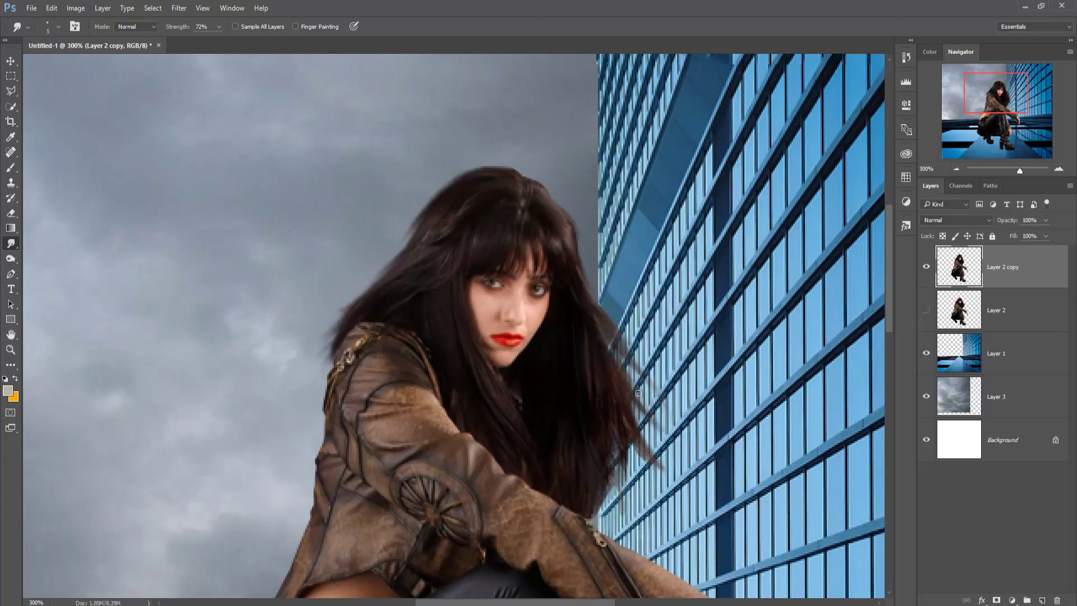
mouse_move(573, 267)
left_mouse_down()
mouse_move(628, 325)
mouse_move(638, 316)
left_mouse_up()
left_click_drag(580, 272, 611, 310)
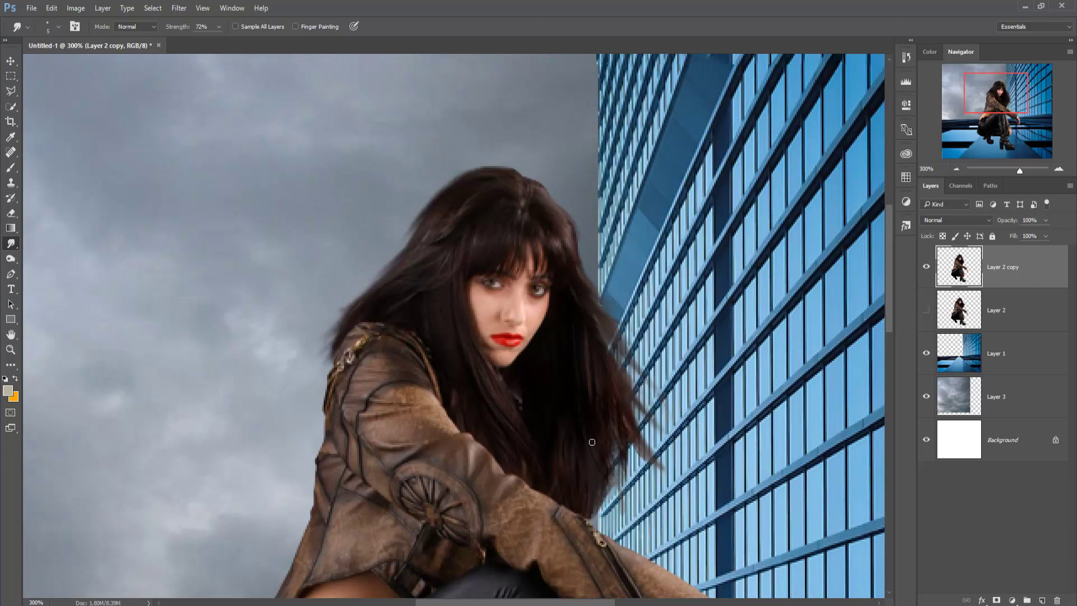
left_click_drag(612, 435, 646, 504)
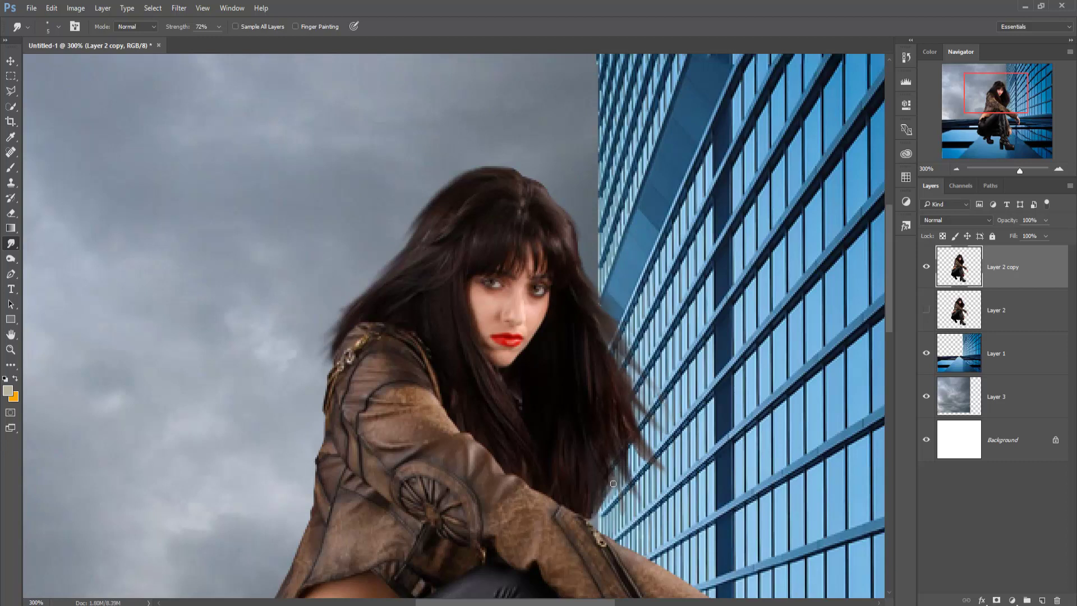
mouse_move(608, 459)
left_mouse_down()
mouse_move(615, 507)
mouse_move(596, 527)
mouse_move(605, 463)
mouse_move(623, 519)
left_mouse_up()
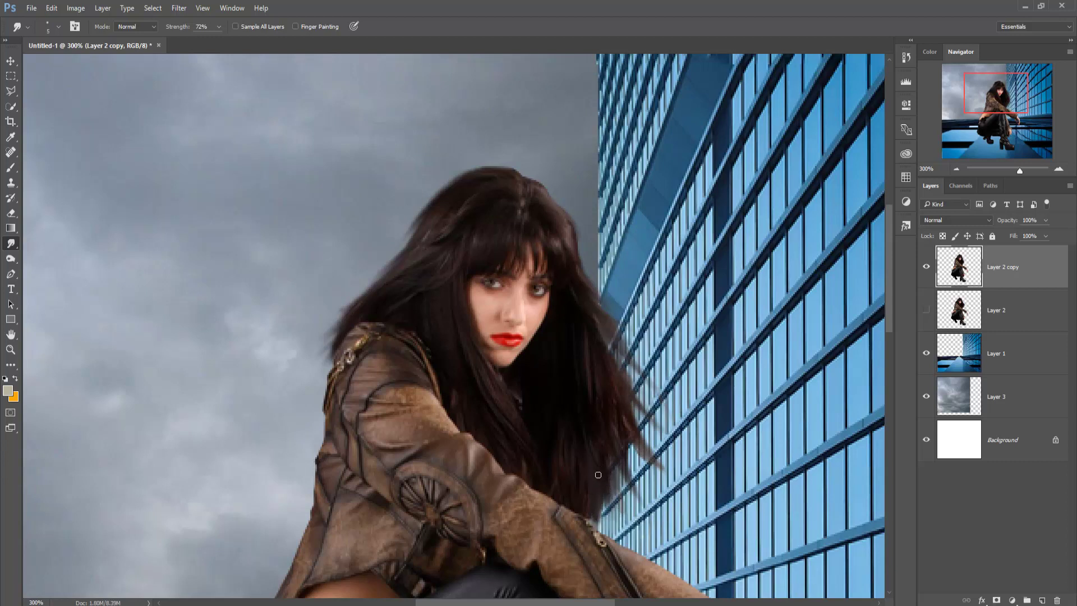
mouse_move(597, 474)
left_mouse_down()
mouse_move(592, 530)
mouse_move(628, 533)
left_mouse_up()
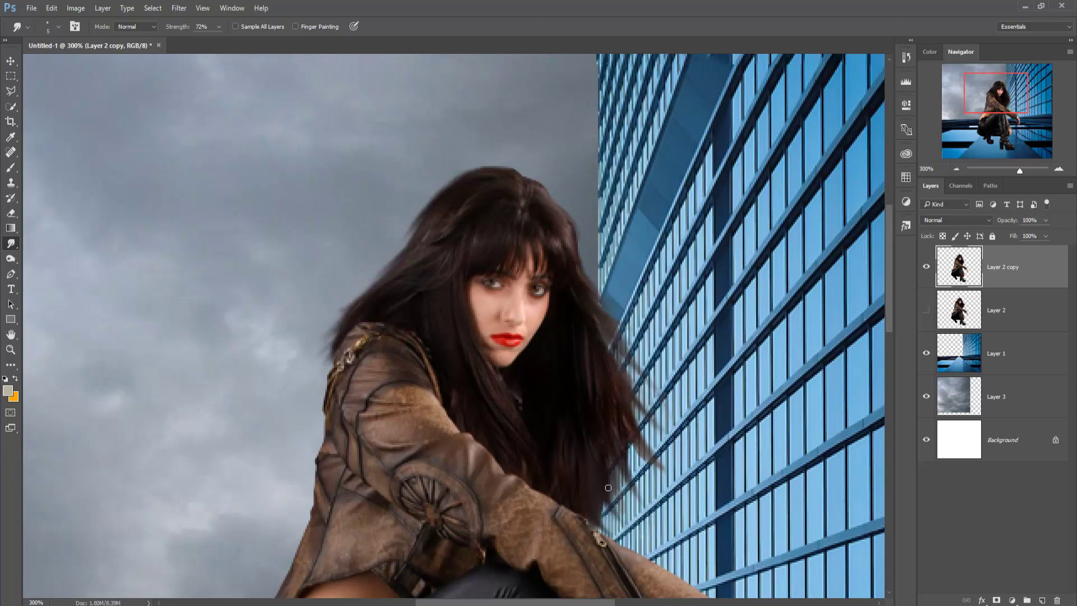
left_click(10, 60)
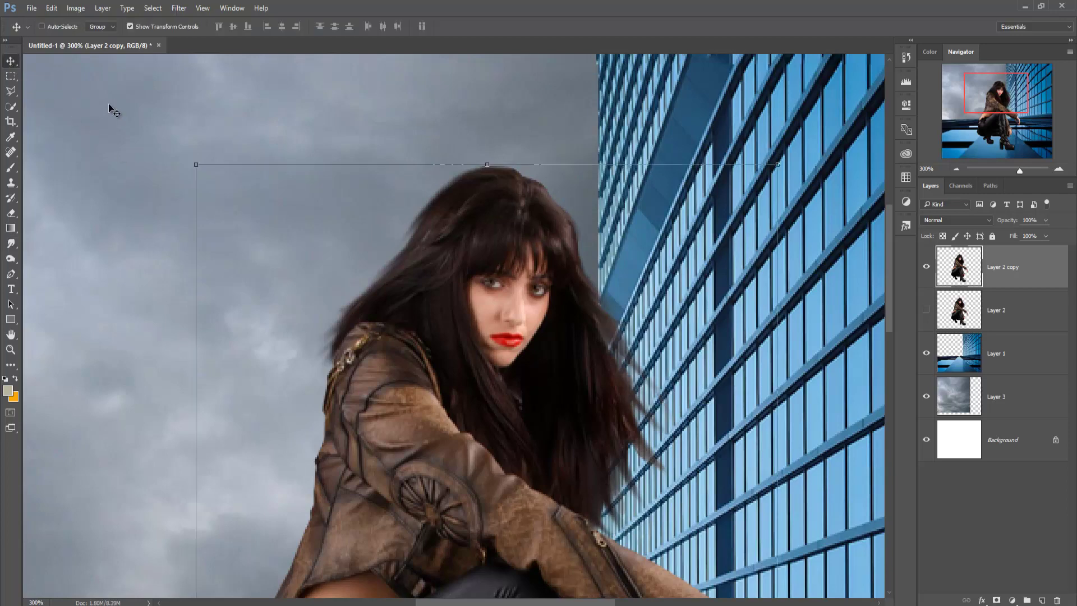
key("ctrl+1")
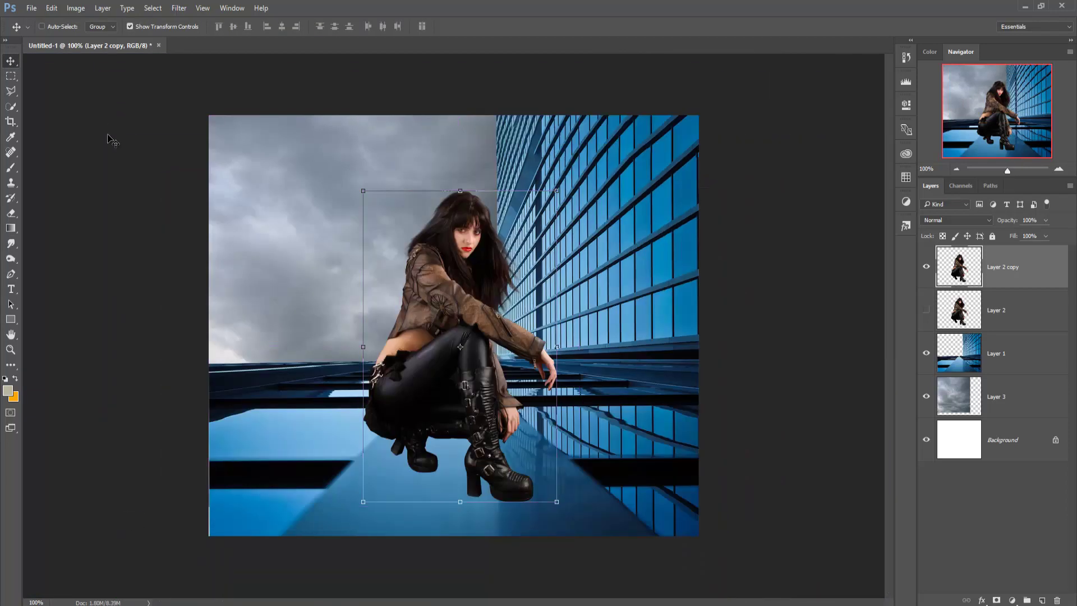
- Duplicate the woman's layer as Layer 2 copy 2 and select the lower copy
right_click(1031, 276)
left_click(952, 168)
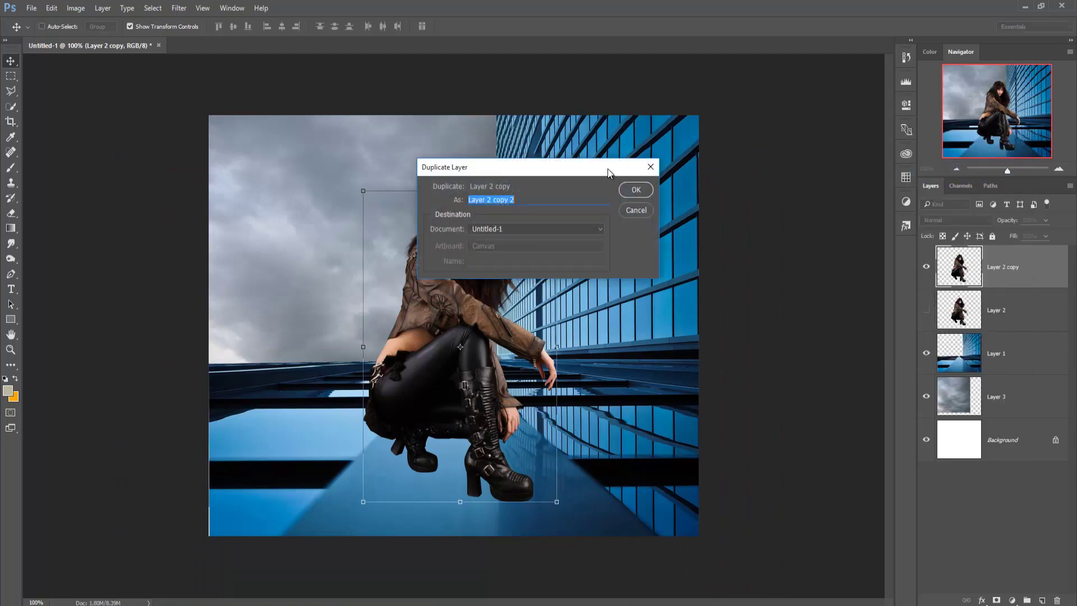
left_click(634, 189)
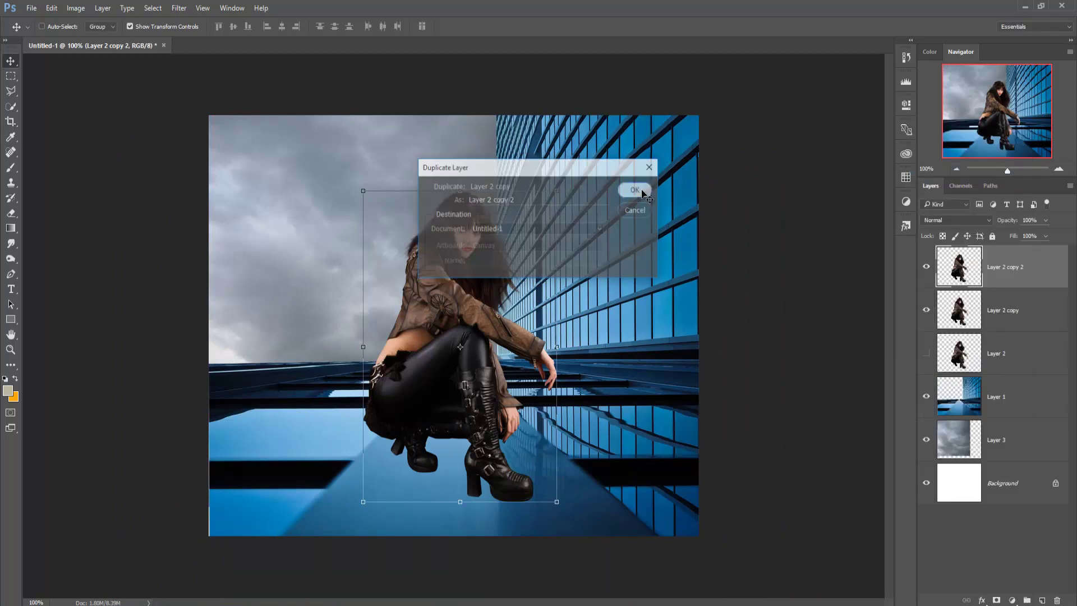
left_click(1014, 306)
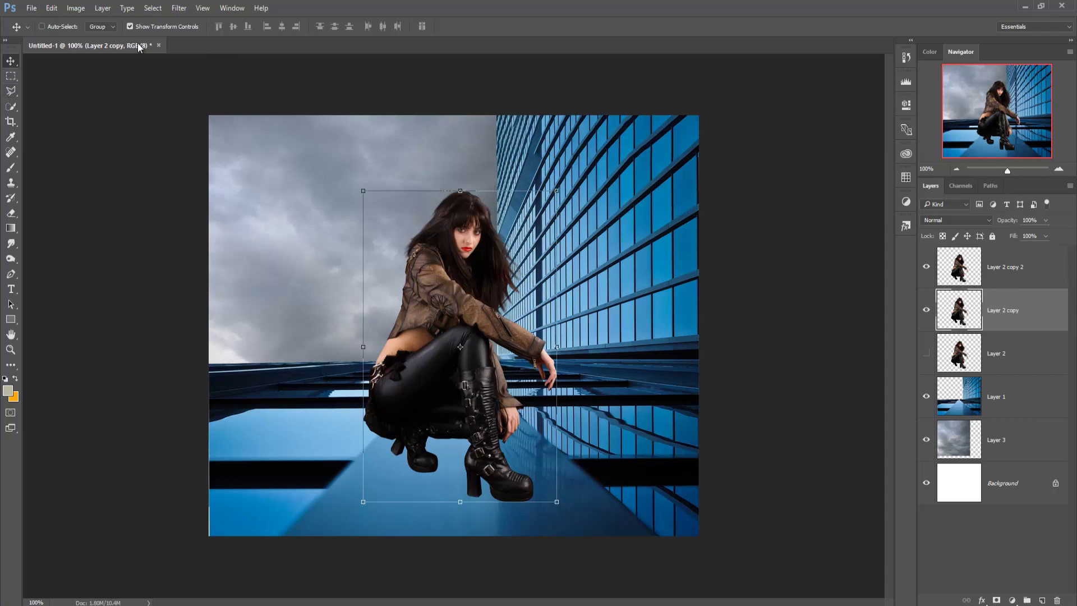
- Flip the lower copy vertically, then stretch and skew it beneath her boots
left_click_drag(460, 191, 447, 603)
left_click_drag(459, 520, 451, 483)
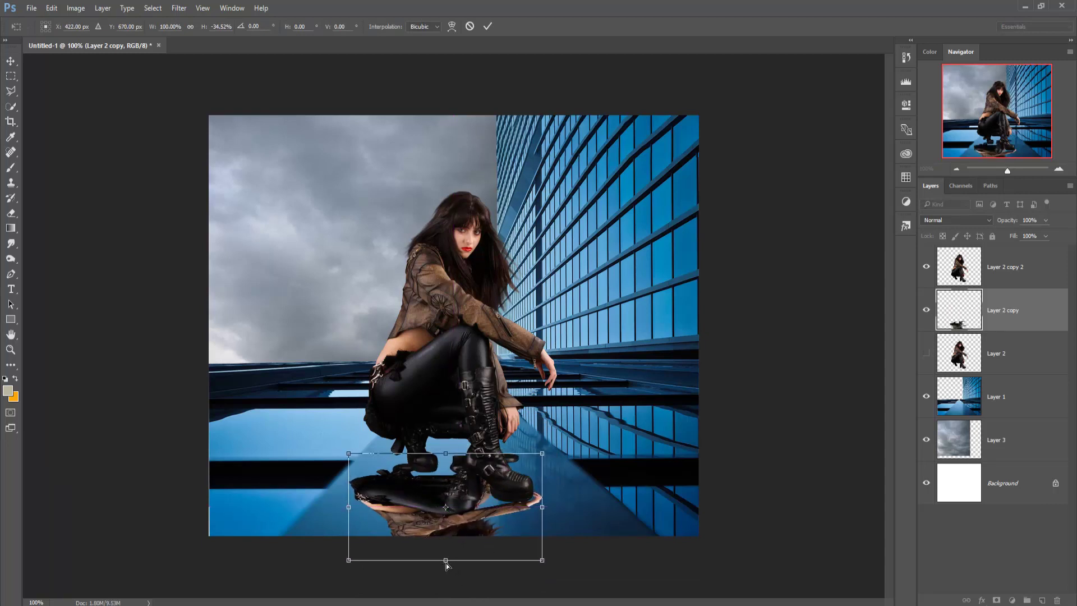
key("ctrl+minus")
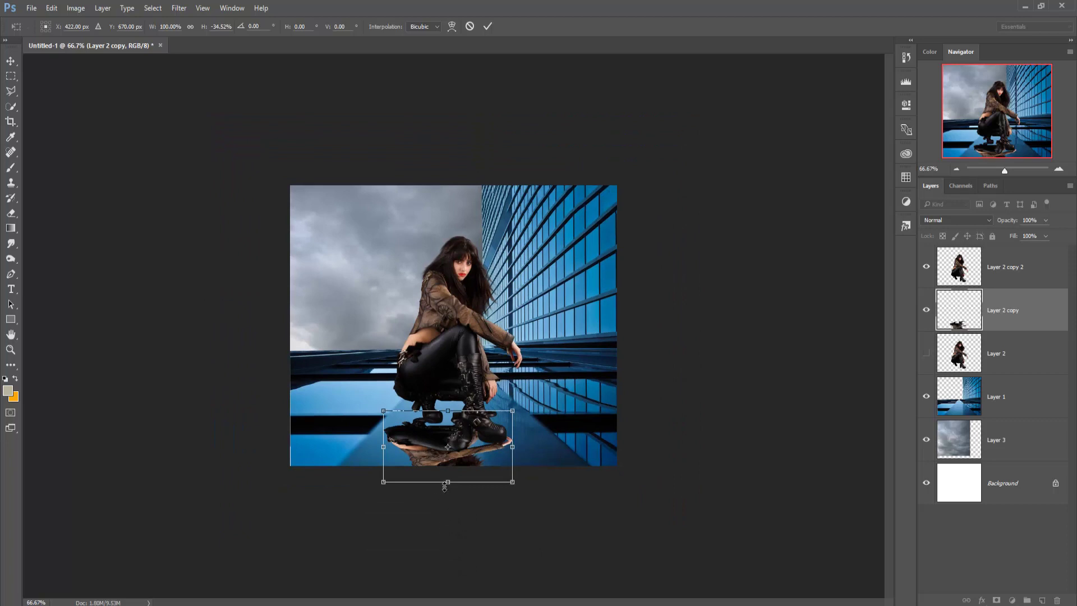
left_click_drag(447, 496, 448, 591)
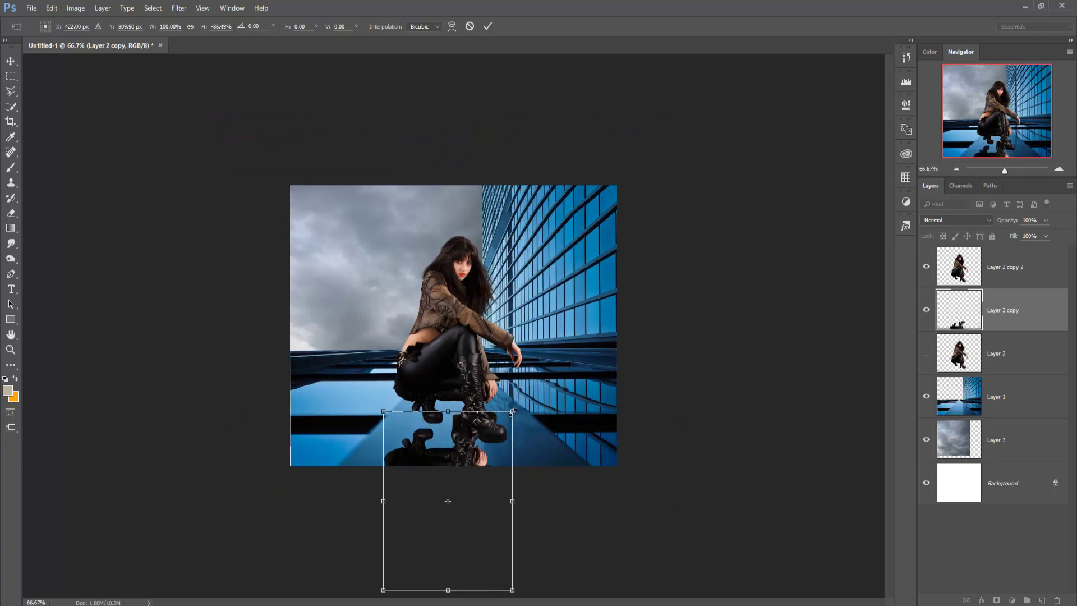
left_click_drag(514, 413, 515, 452)
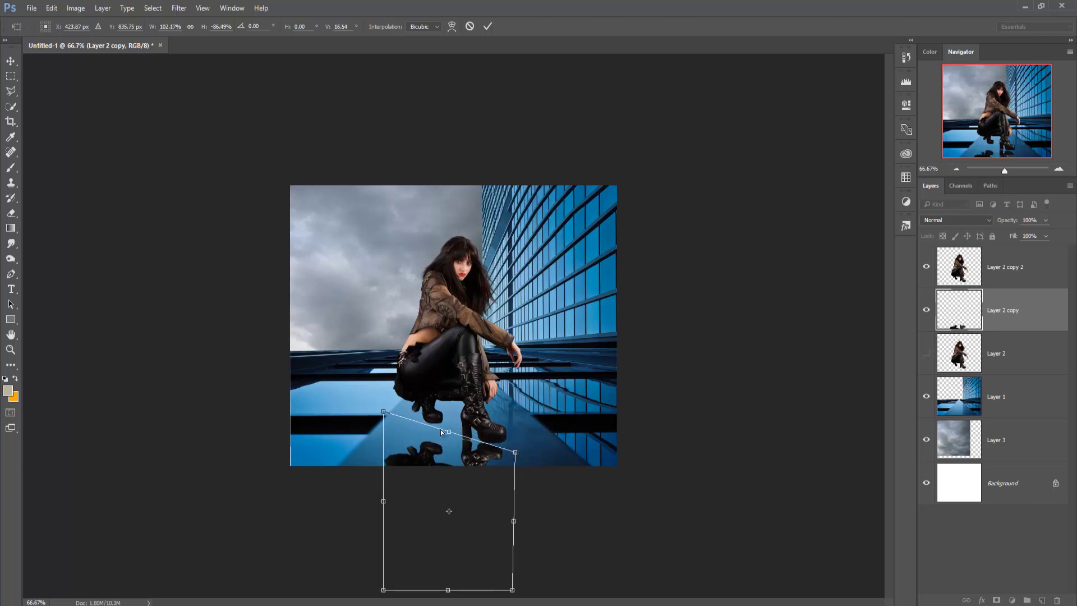
left_click_drag(383, 410, 375, 371)
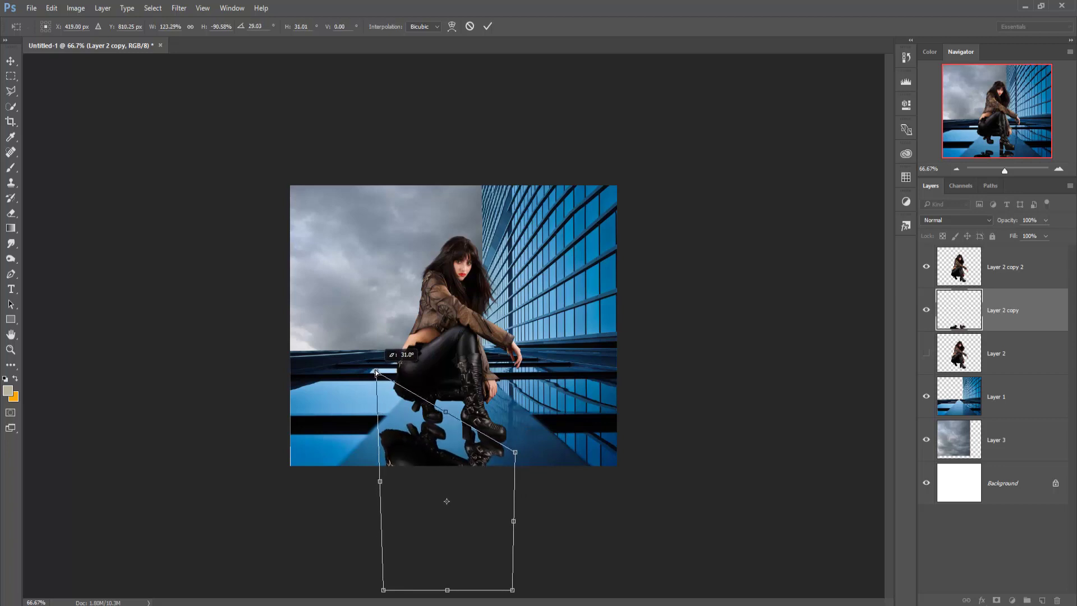
mouse_move(375, 372)
left_mouse_down()
mouse_move(375, 352)
mouse_move(369, 365)
left_mouse_up()
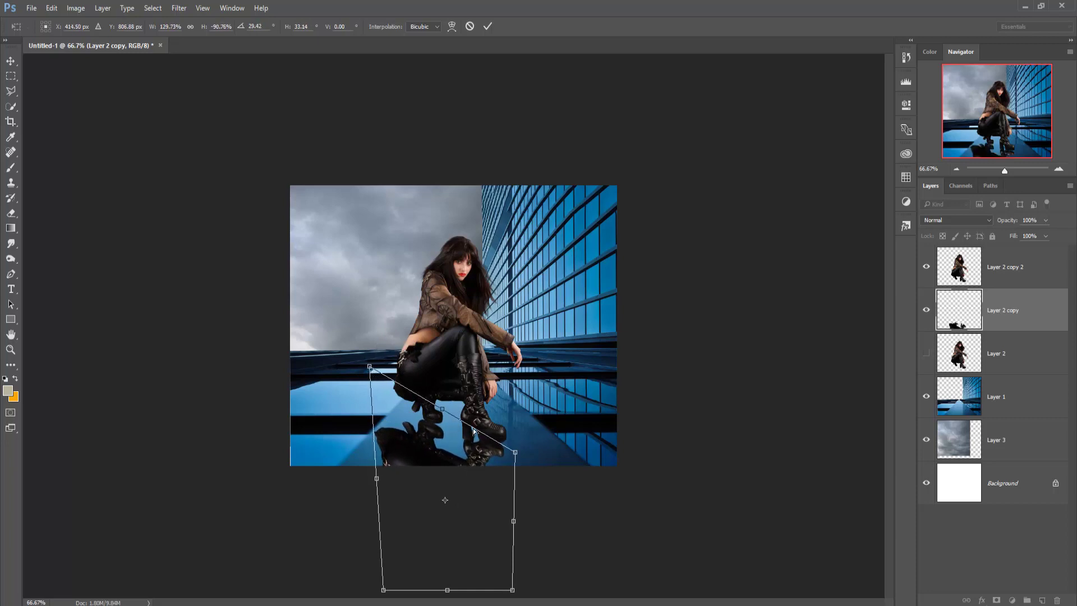
- Fine-tune the reflection's length and angle to line up with the boots, and commit
left_click_drag(447, 593, 446, 605)
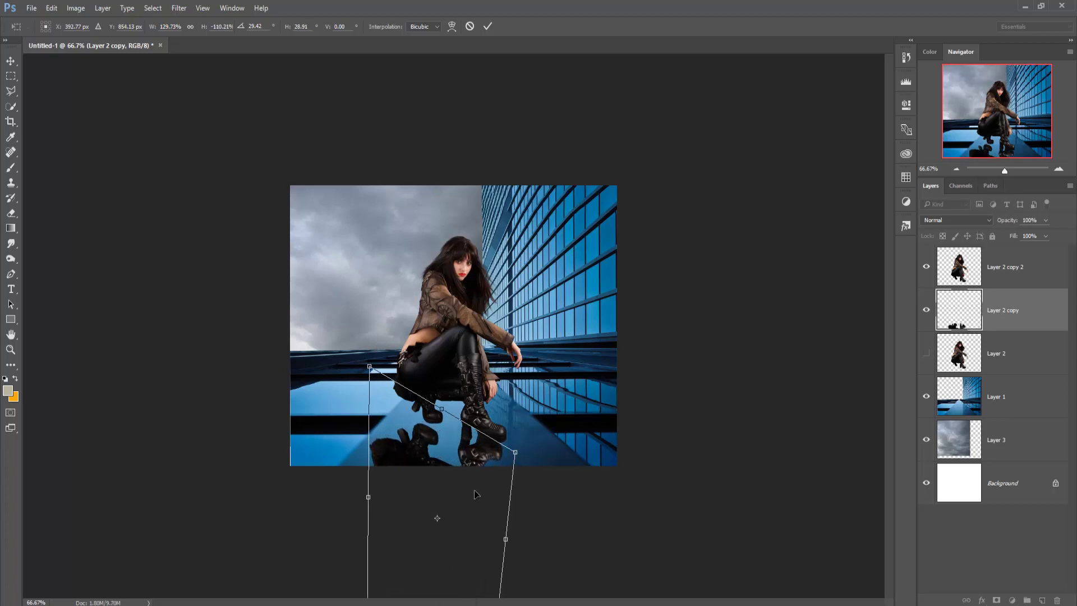
left_click_drag(477, 486, 478, 499)
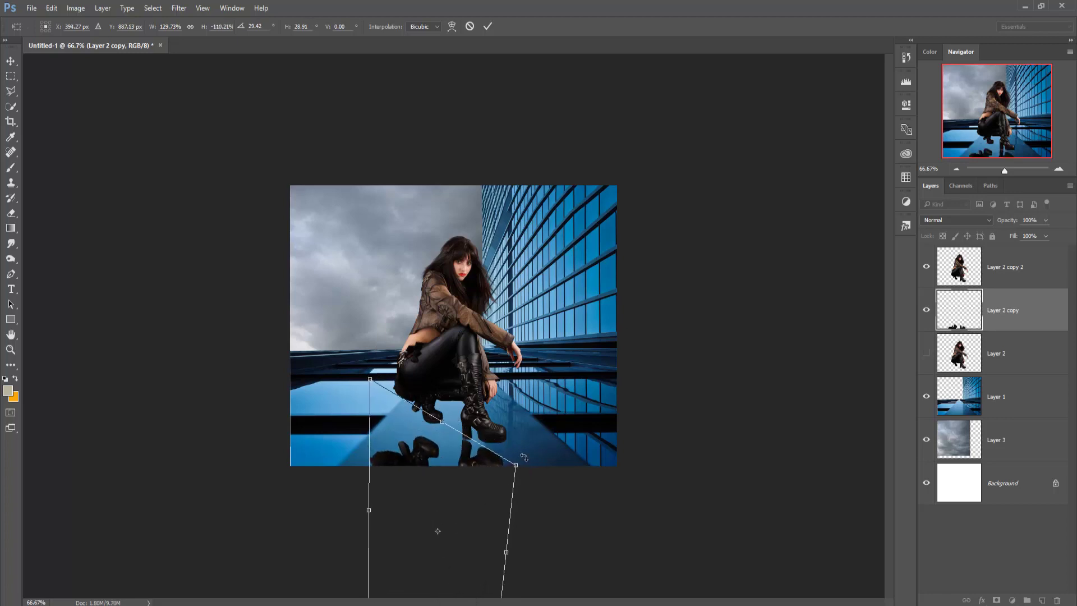
left_click_drag(516, 467, 519, 465)
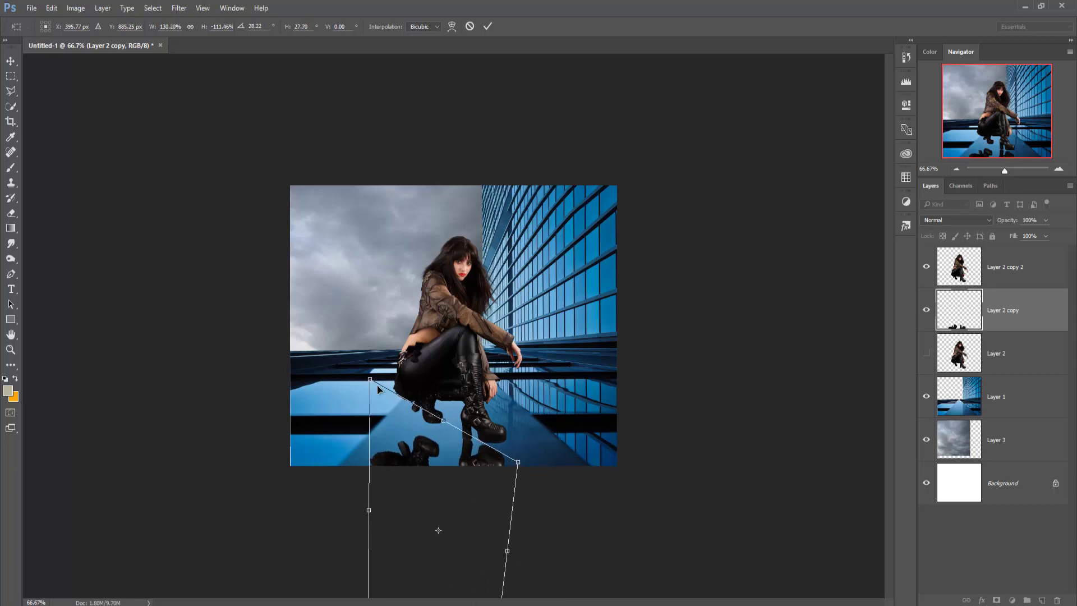
left_click_drag(374, 371, 372, 356)
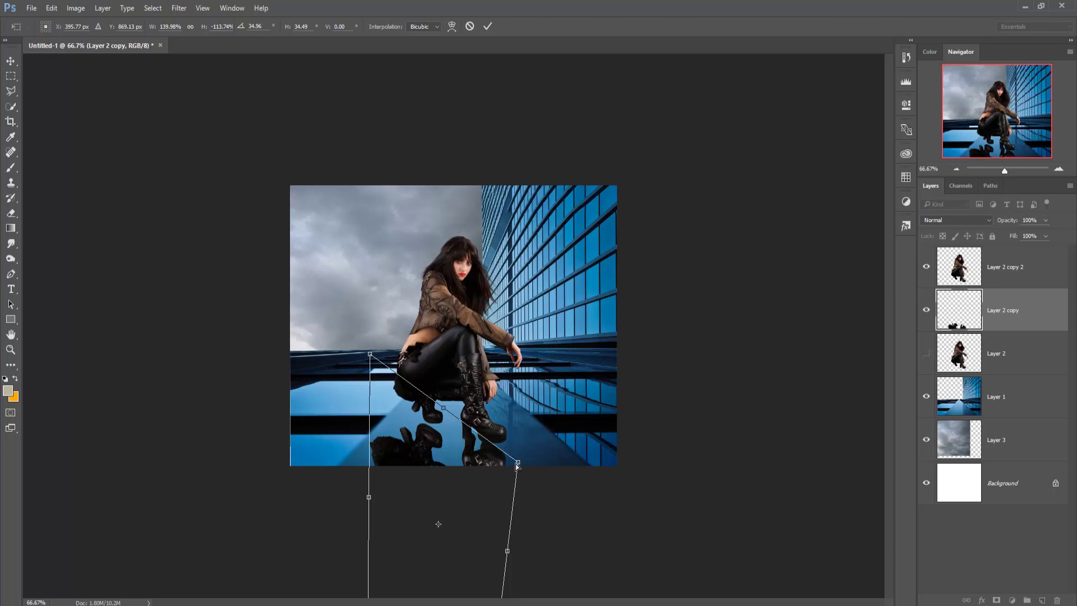
left_click_drag(518, 464, 515, 463)
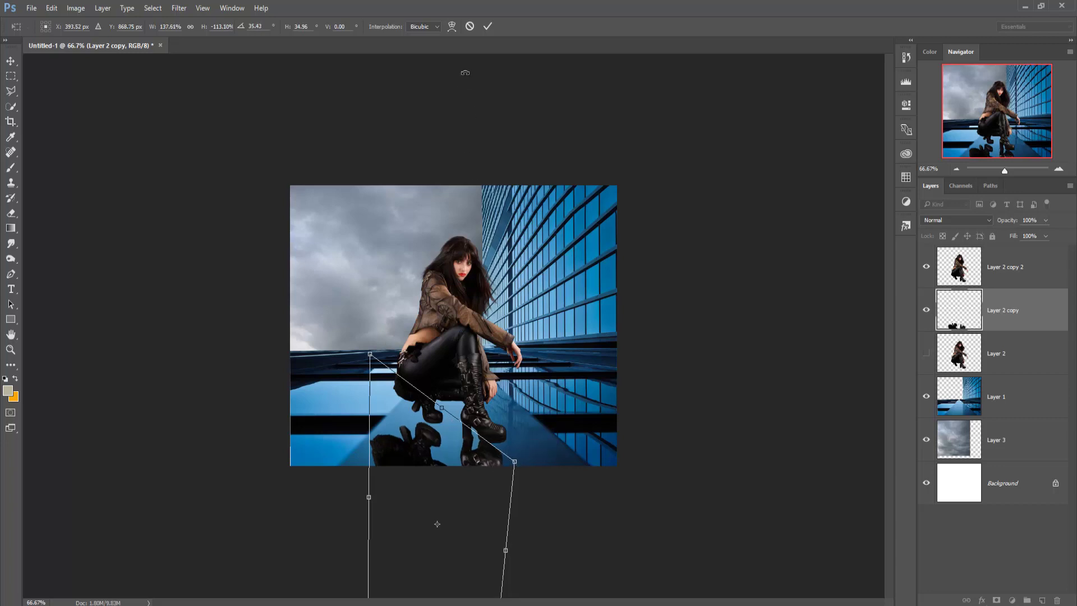
left_click(488, 26)
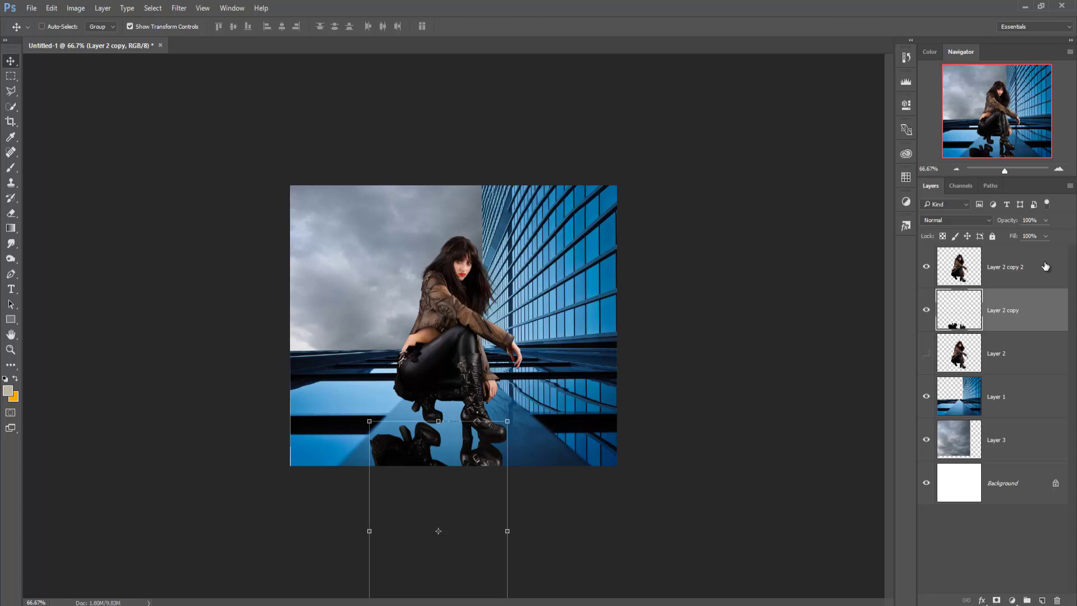
- Lower the reflection's opacity to about 49% and add an empty Layer 4
left_click(1045, 220)
left_click_drag(1044, 234, 1023, 234)
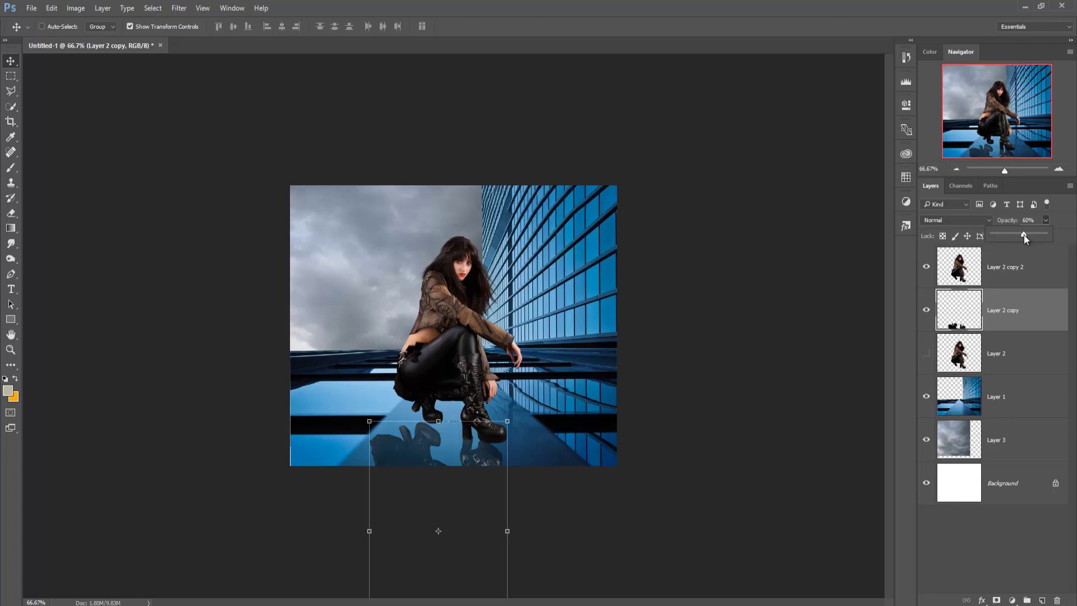
left_click_drag(1022, 235, 1018, 235)
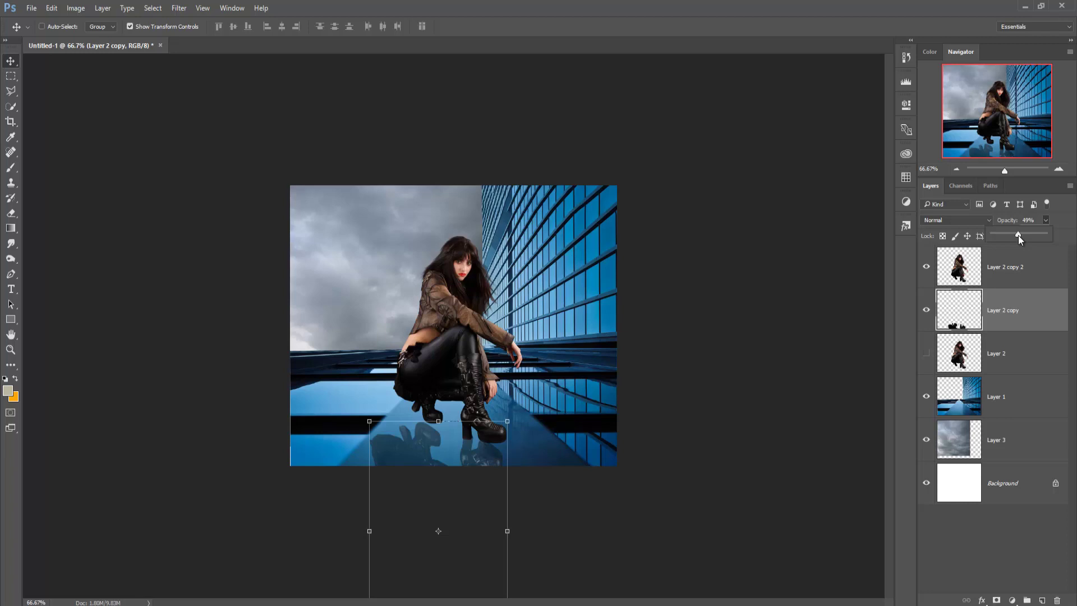
left_click(1042, 599)
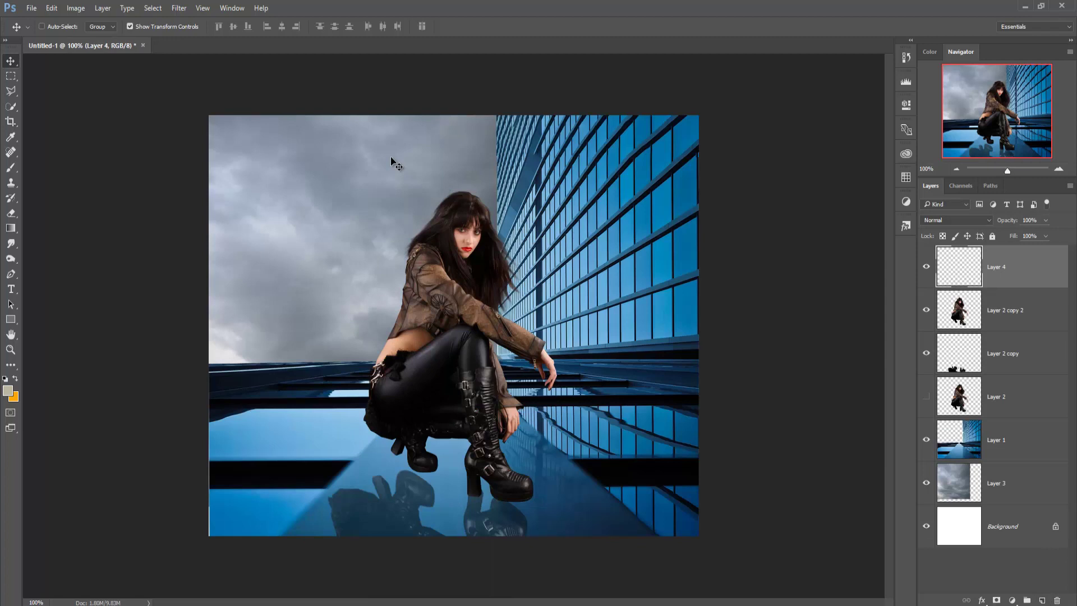
- Fill Layer 4 with 50% Gray
left_click(54, 9)
left_click(84, 175)
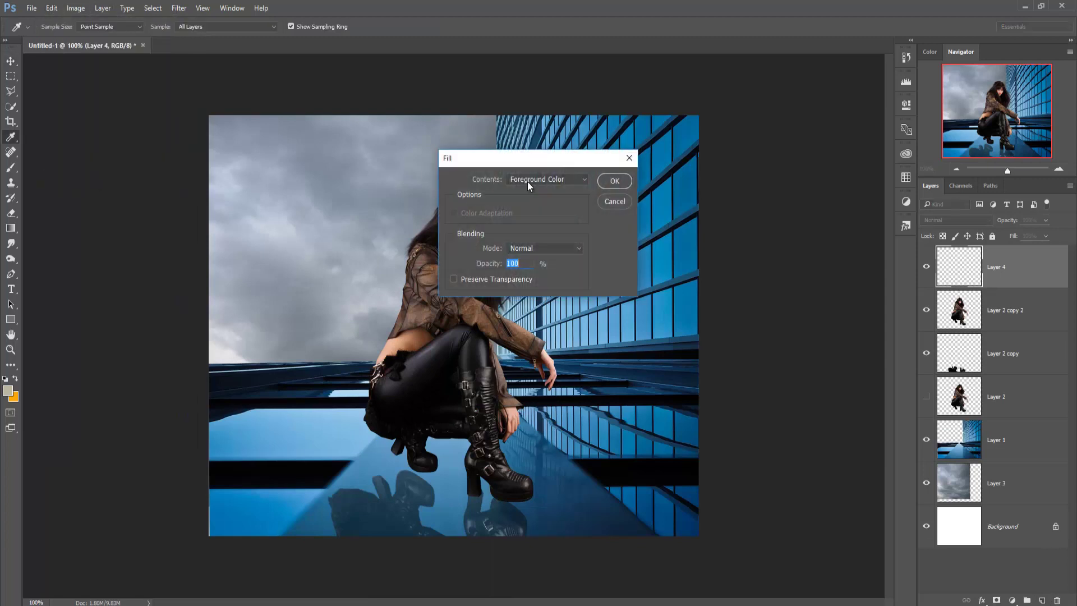
left_click(528, 184)
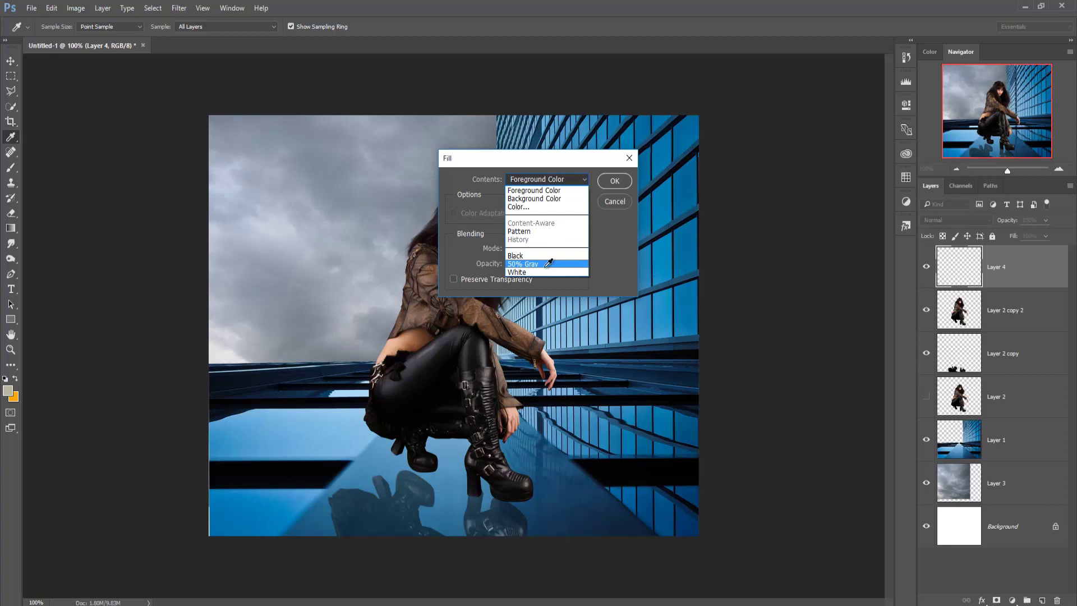
left_click(548, 263)
left_click(607, 183)
key("v")
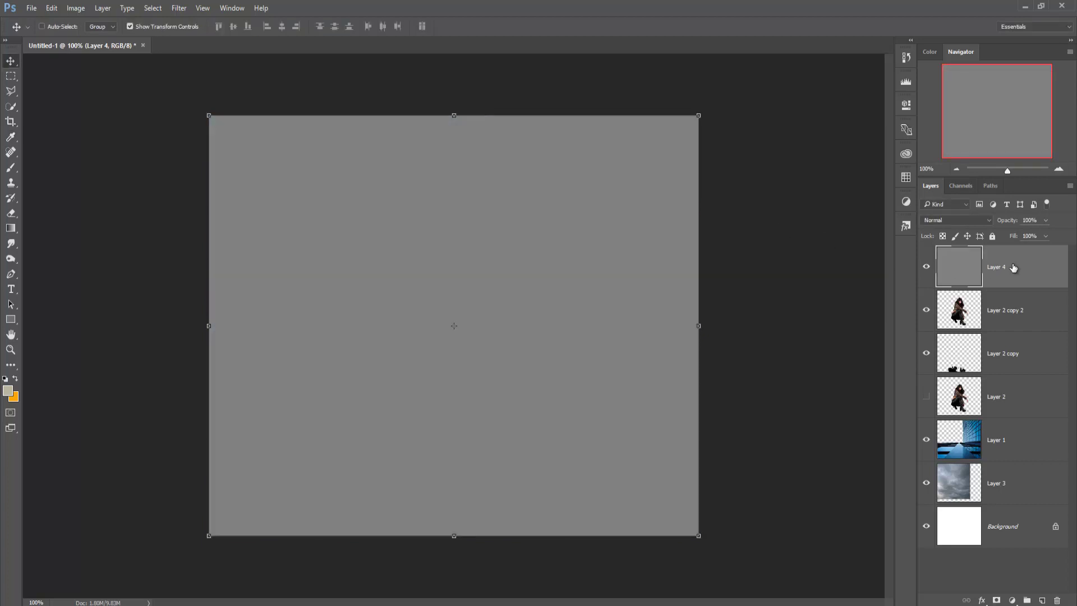
- Clip the gray layer to the woman's layer and set its blend mode to Overlay
right_click(1013, 267)
left_click(915, 337)
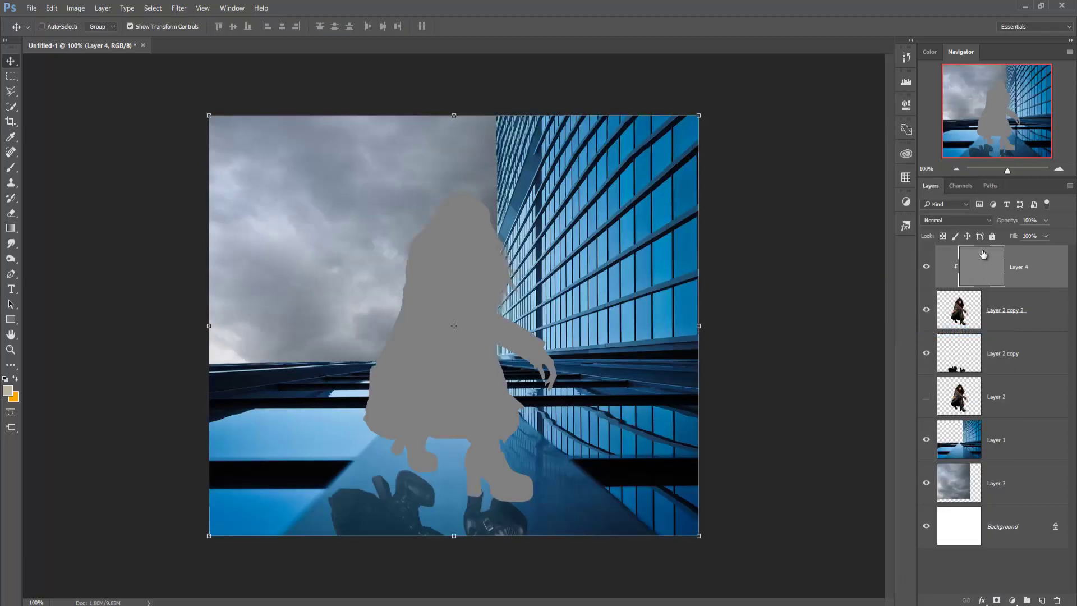
left_click(955, 220)
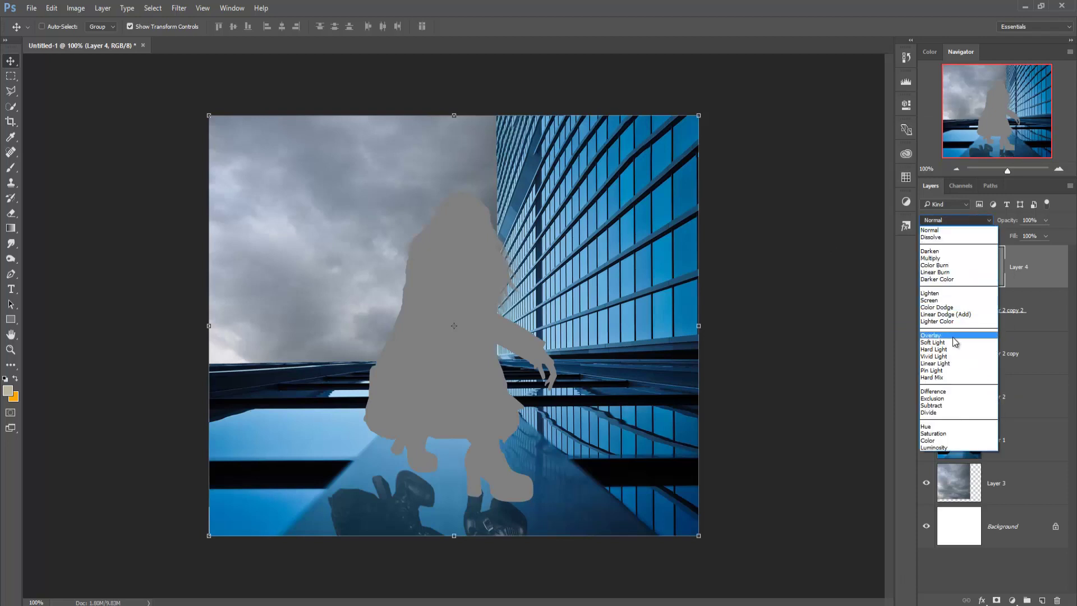
left_click(951, 336)
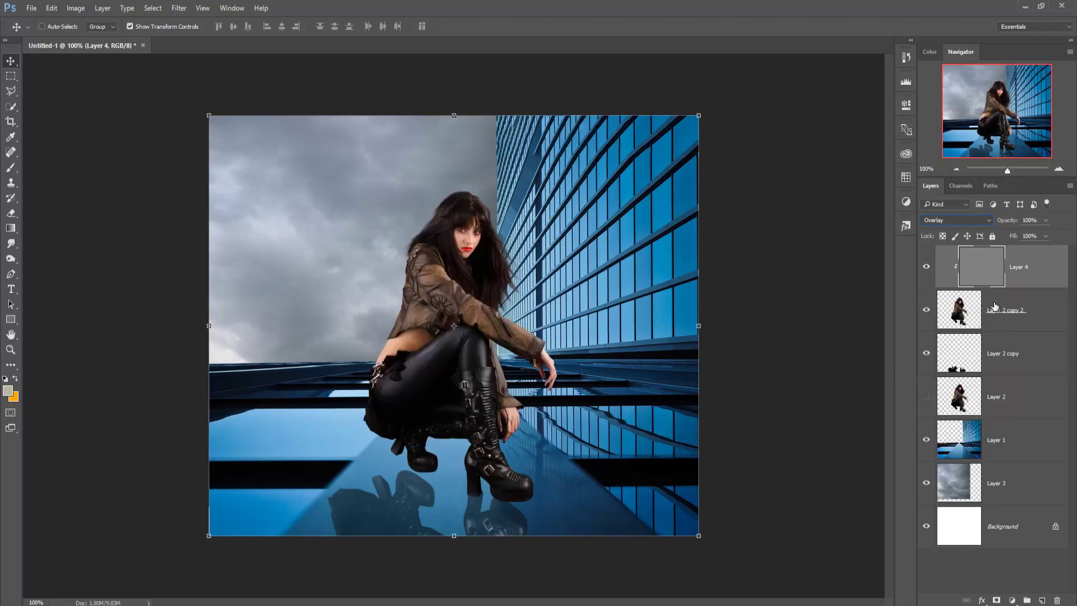
- Dodge the jacket from the chest and arm down to the waist
left_click(11, 259)
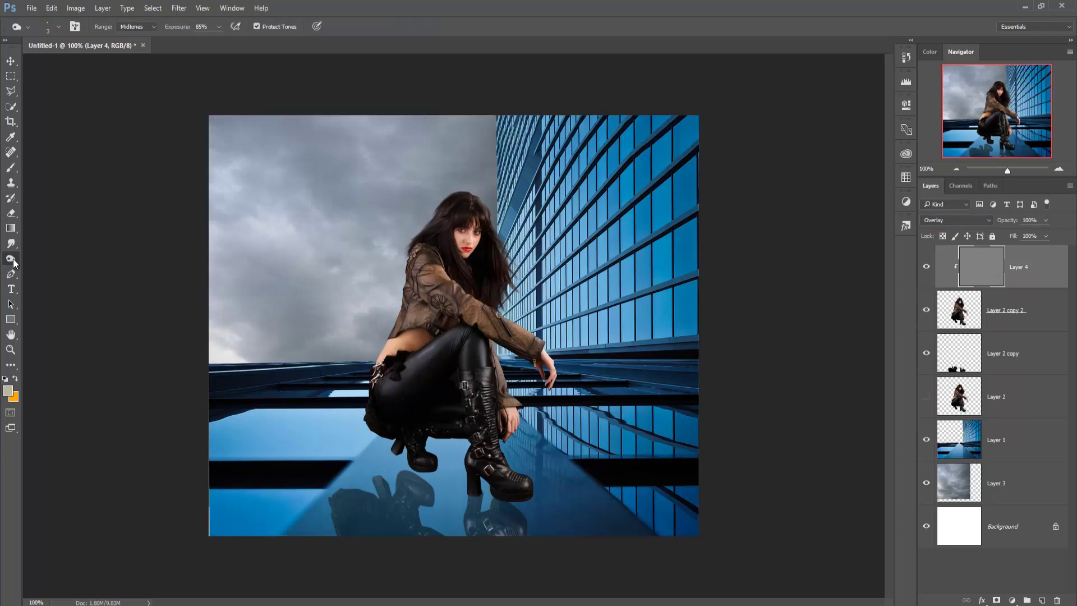
right_click(15, 259)
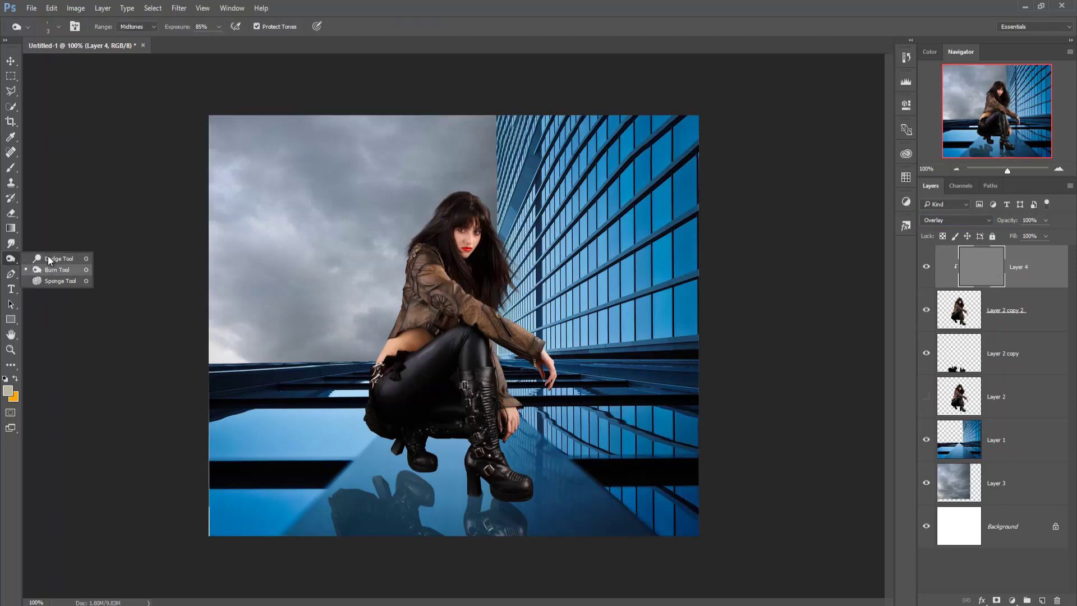
left_click(45, 258)
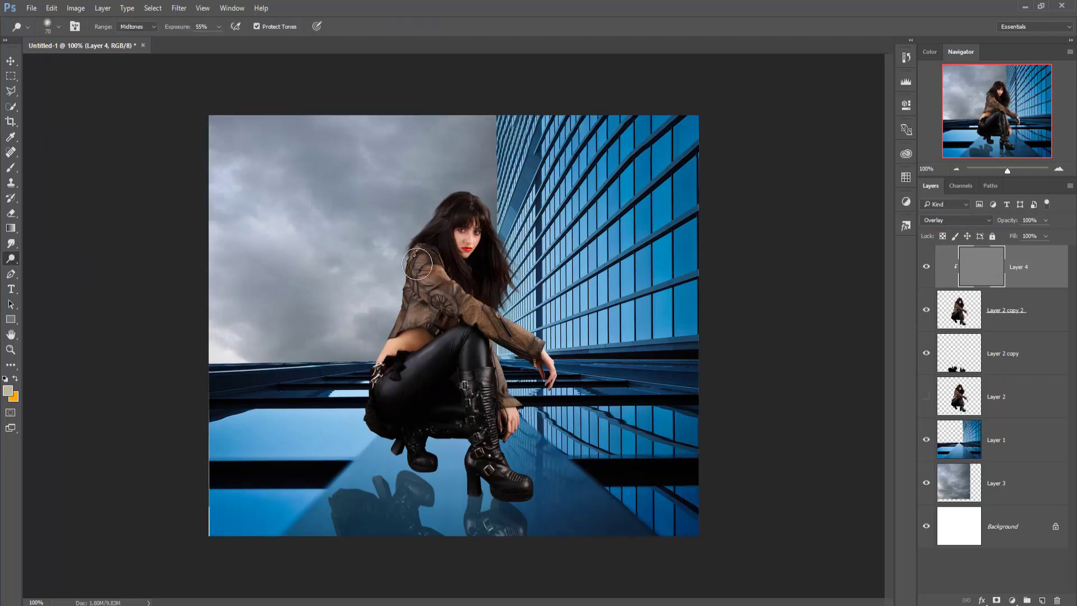
mouse_move(412, 278)
left_mouse_down()
mouse_move(393, 348)
mouse_move(435, 355)
mouse_move(409, 368)
mouse_move(471, 341)
mouse_move(477, 387)
mouse_move(482, 353)
mouse_move(496, 468)
mouse_move(529, 493)
left_mouse_up()
mouse_move(459, 317)
left_mouse_down()
mouse_move(464, 305)
mouse_move(530, 341)
mouse_move(472, 278)
mouse_move(453, 222)
mouse_move(420, 261)
mouse_move(416, 237)
mouse_move(484, 207)
mouse_move(495, 273)
mouse_move(460, 249)
mouse_move(489, 262)
mouse_move(510, 317)
mouse_move(466, 270)
mouse_move(506, 323)
mouse_move(438, 341)
mouse_move(420, 331)
mouse_move(381, 367)
mouse_move(380, 438)
mouse_move(408, 443)
left_mouse_up()
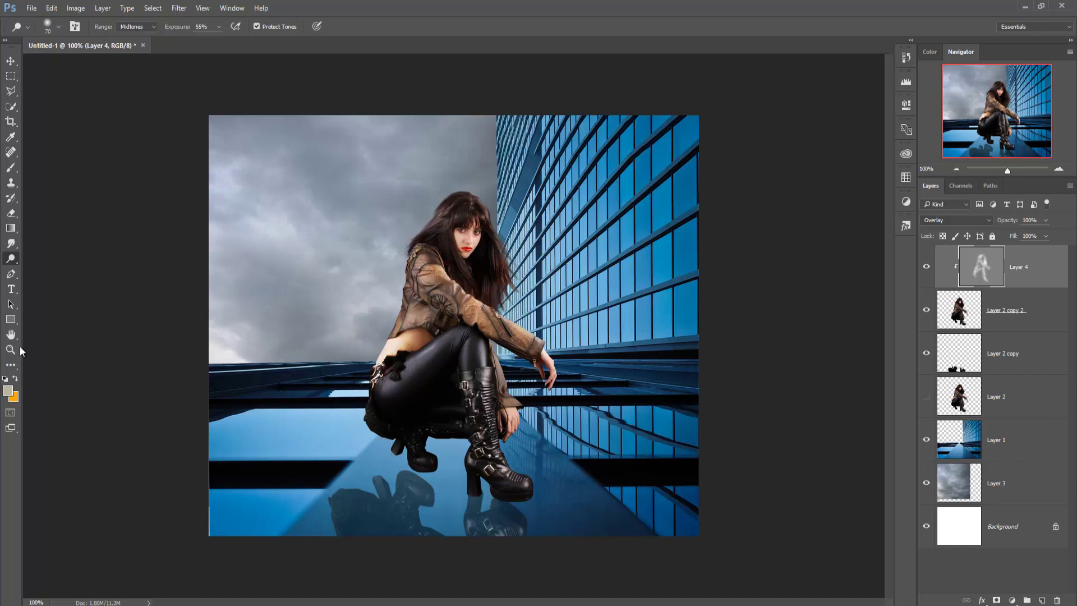
- With a size 40 brush, lighten the jacket forearm and hip
right_click(11, 258)
left_click(49, 270)
key("bracketright")
key("bracketright")
key("bracketright")
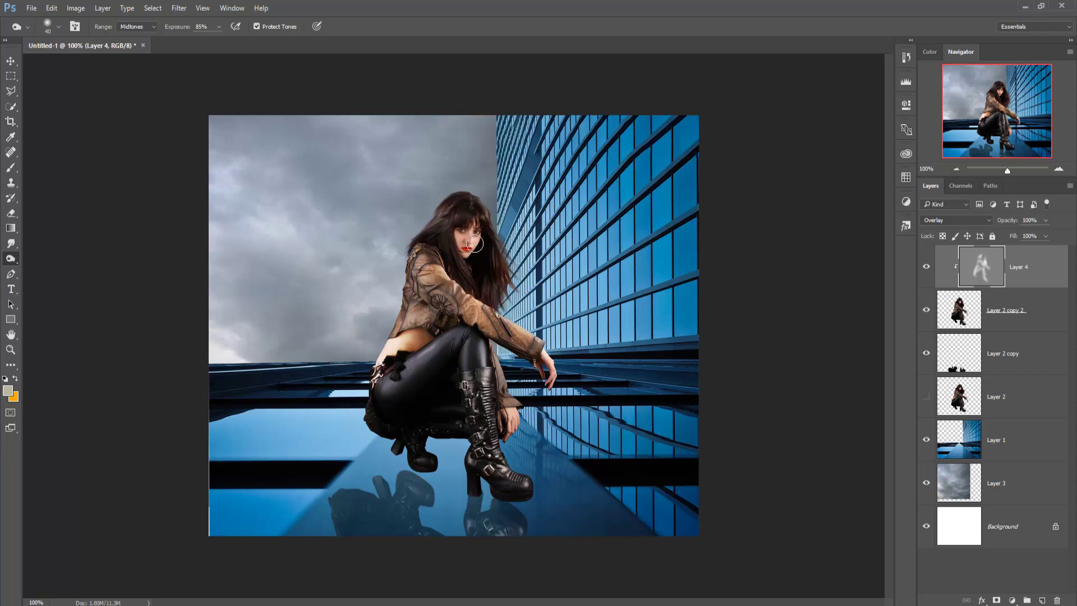
mouse_move(469, 311)
left_mouse_down()
mouse_move(536, 347)
mouse_move(496, 339)
mouse_move(424, 366)
mouse_move(395, 357)
mouse_move(412, 331)
mouse_move(386, 412)
left_mouse_up()
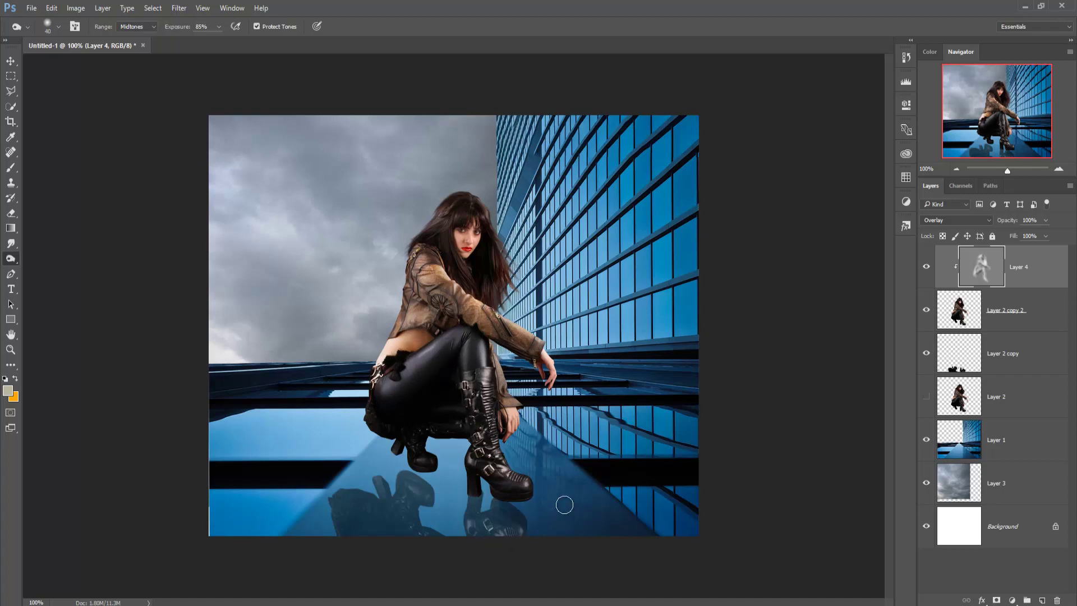
left_click(9, 63)
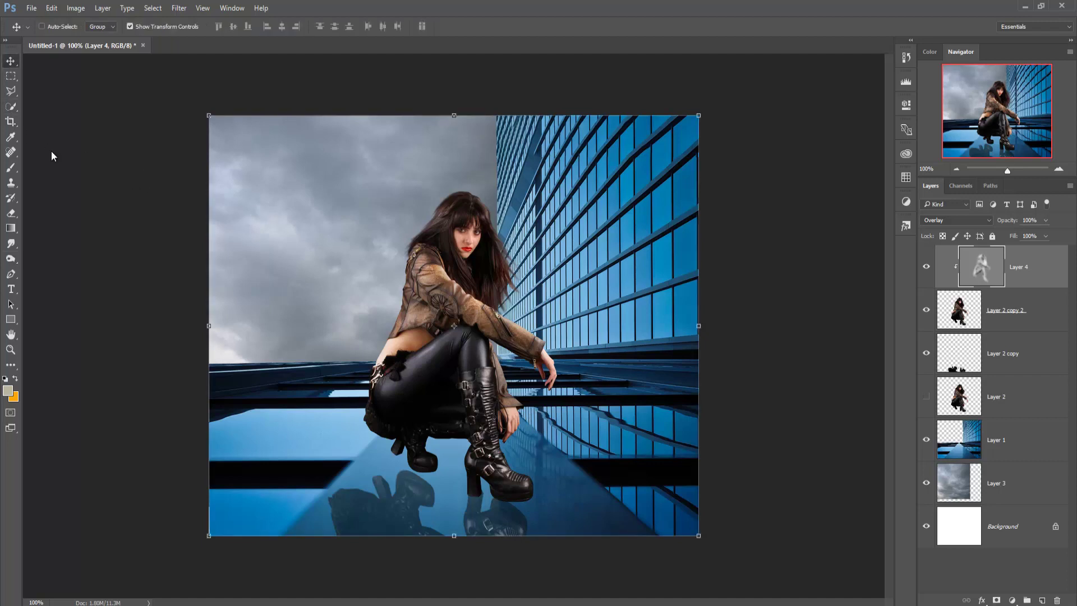
- Add a new empty layer directly above the building's Layer 1
left_click(1017, 314)
left_click(1017, 401)
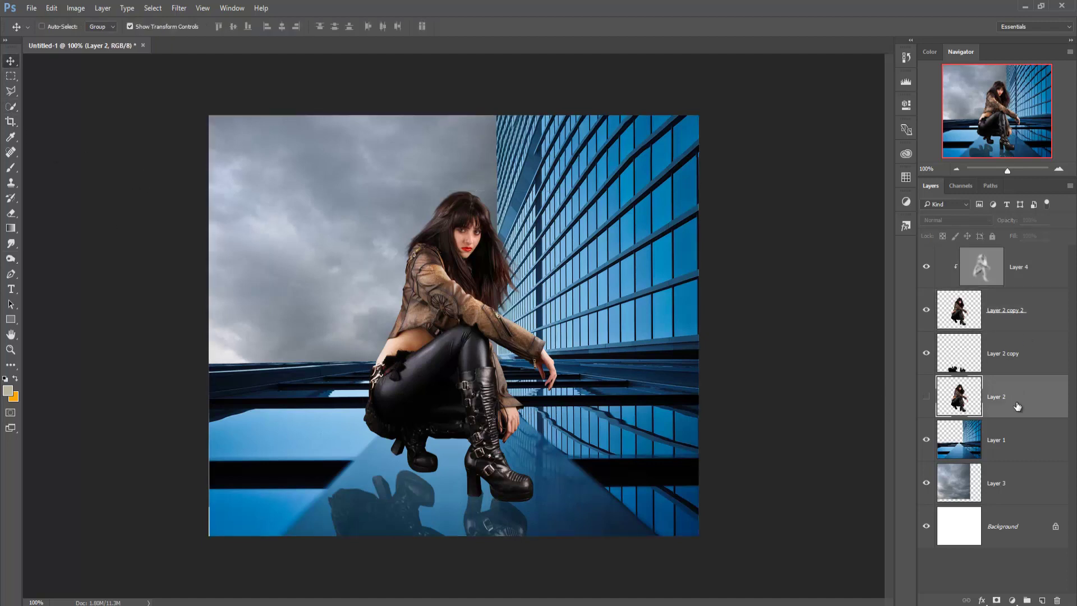
left_click(1026, 459)
left_click(1043, 599)
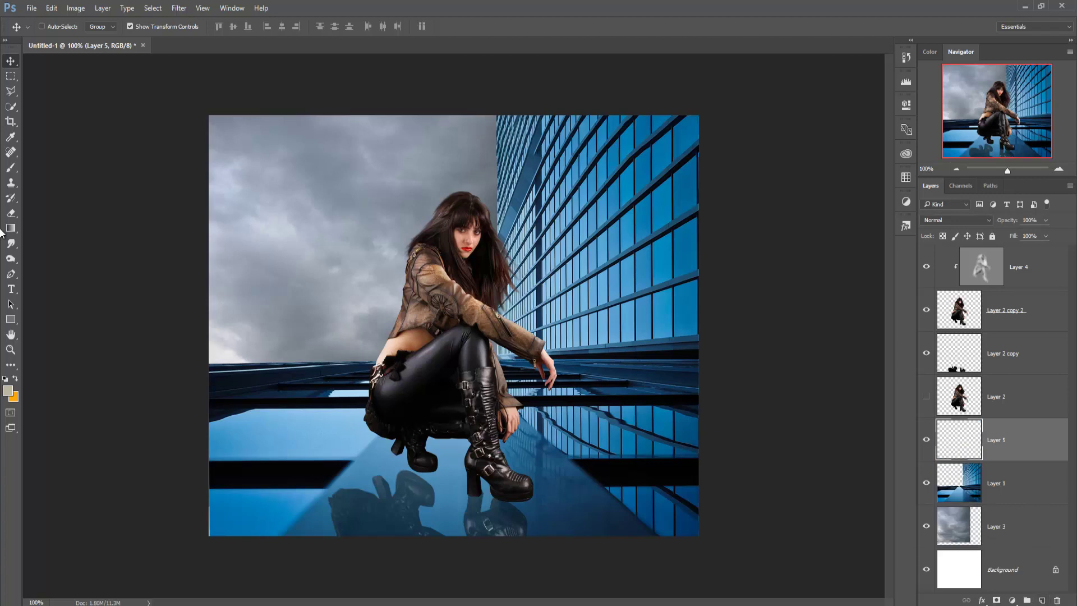
- Paint a single soft round white glow, brush size 500, behind the woman
left_click(11, 167)
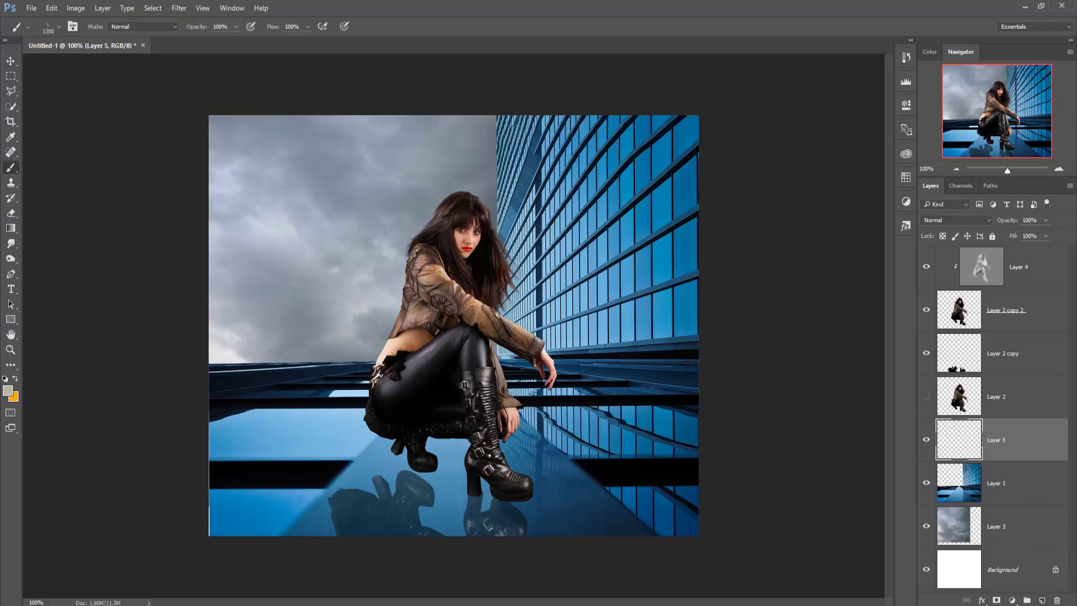
left_click(58, 27)
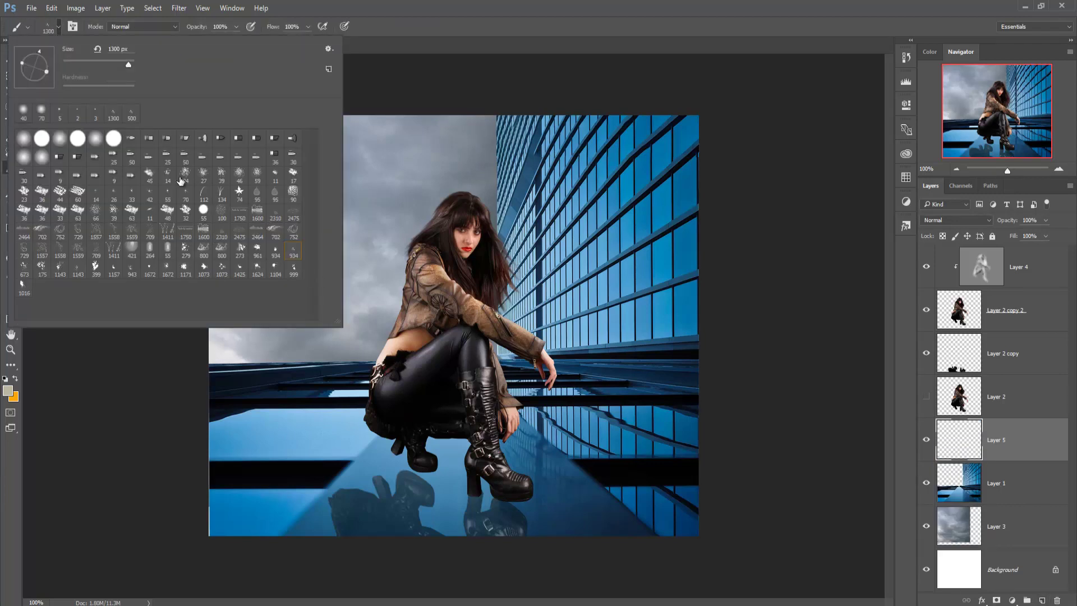
left_click(94, 144)
left_click(517, 14)
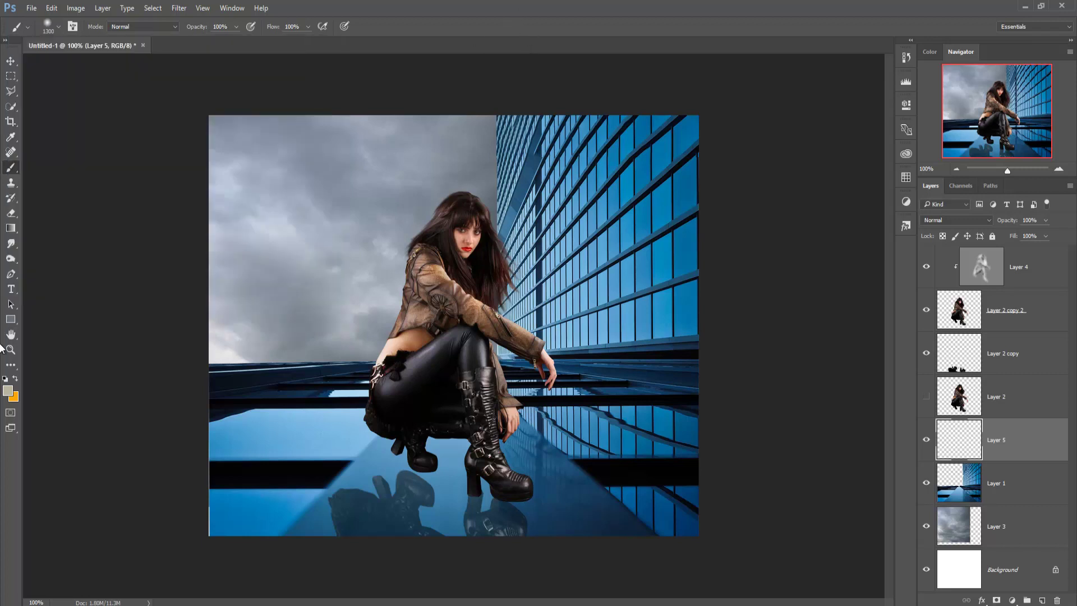
left_click(8, 390)
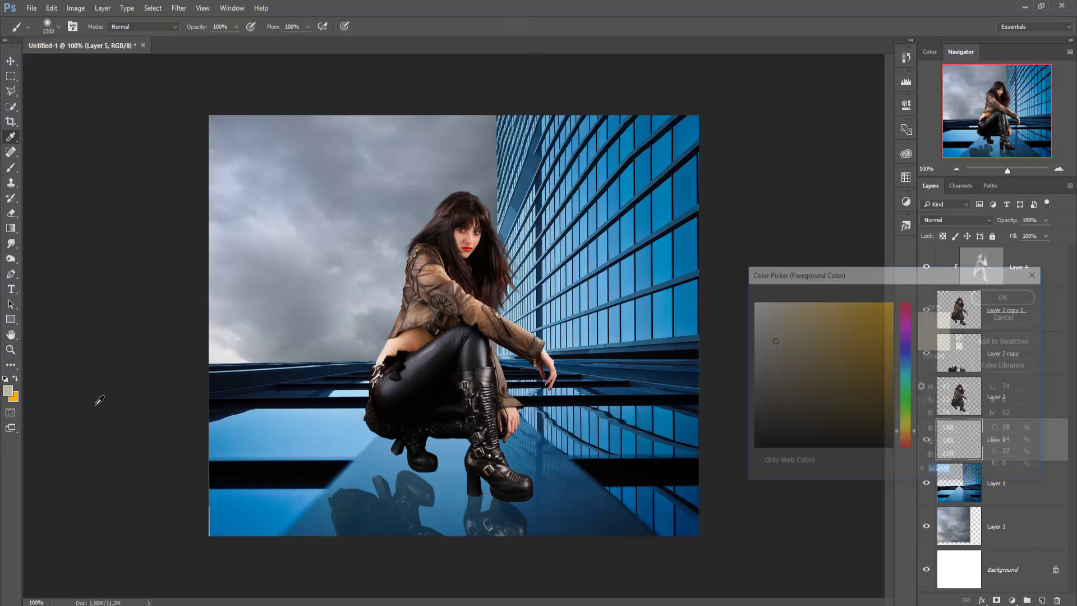
left_click(750, 301)
left_click(992, 295)
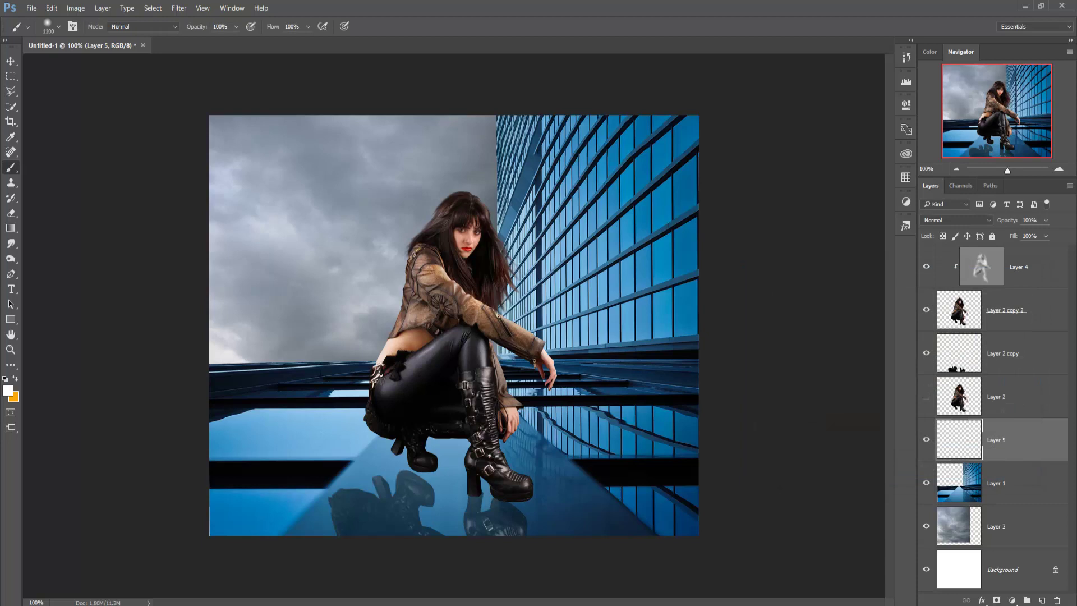
key("bracketleft")
key("bracketleft")
key("bracketleft")
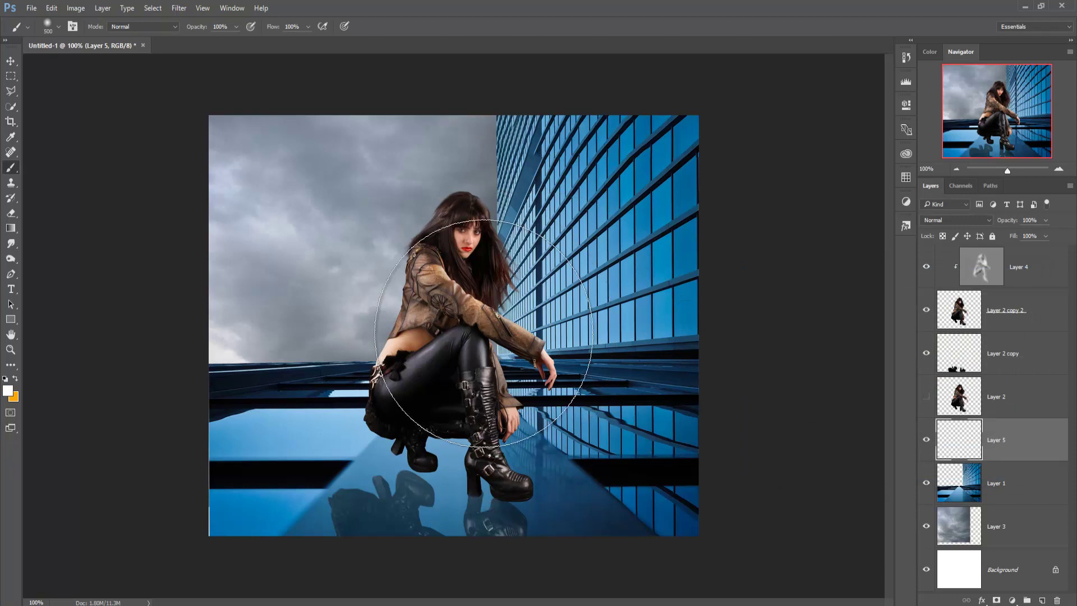
left_click(485, 318)
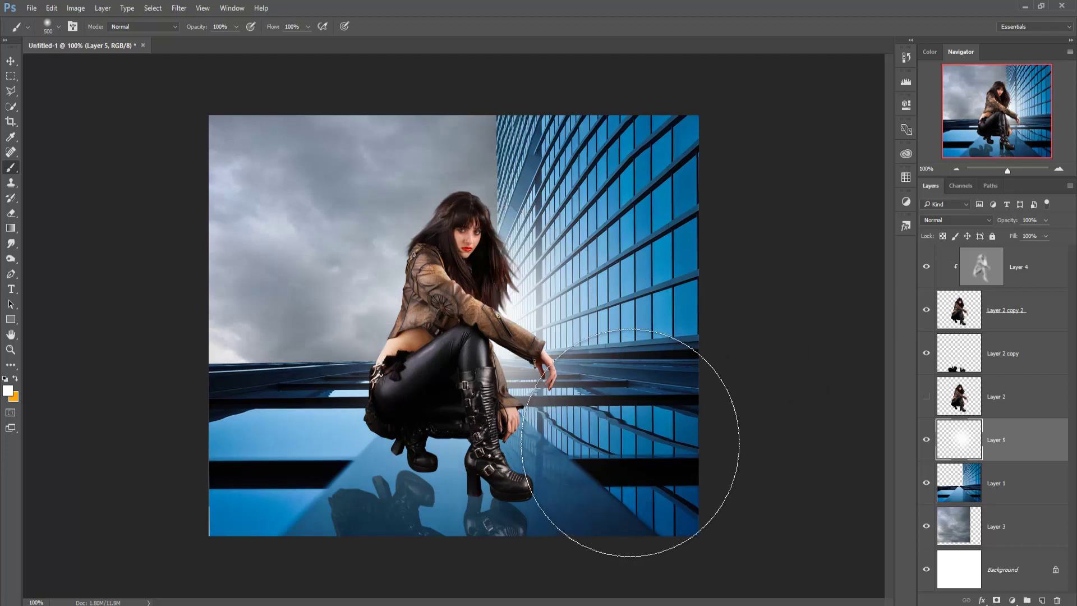
- Shrink Layer 5's white glow to about 79%, place it behind the model, and set opacity 74%
key("v")
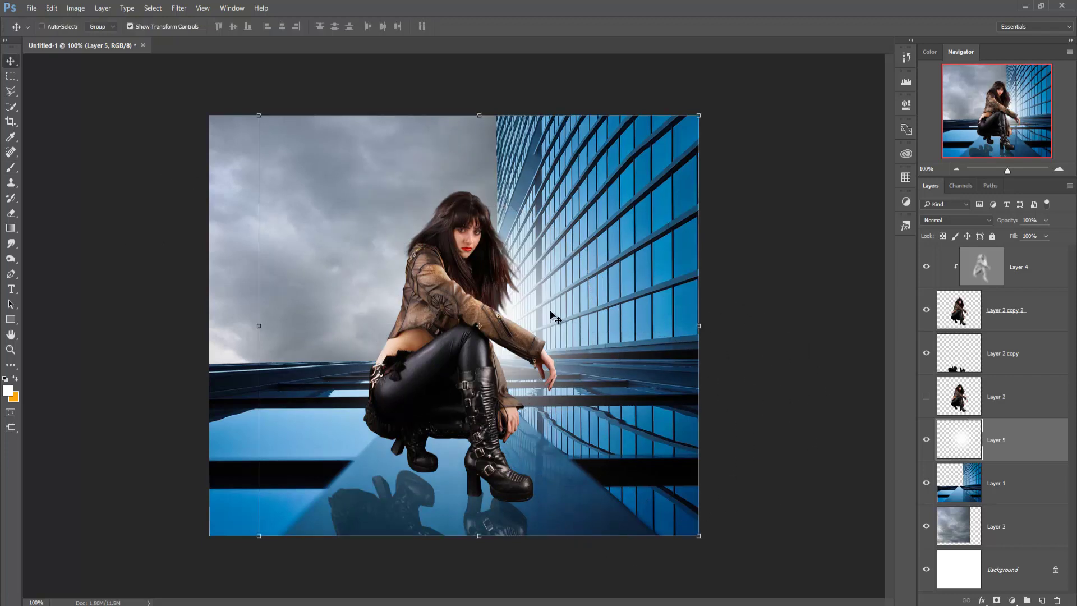
left_click_drag(550, 312, 544, 275)
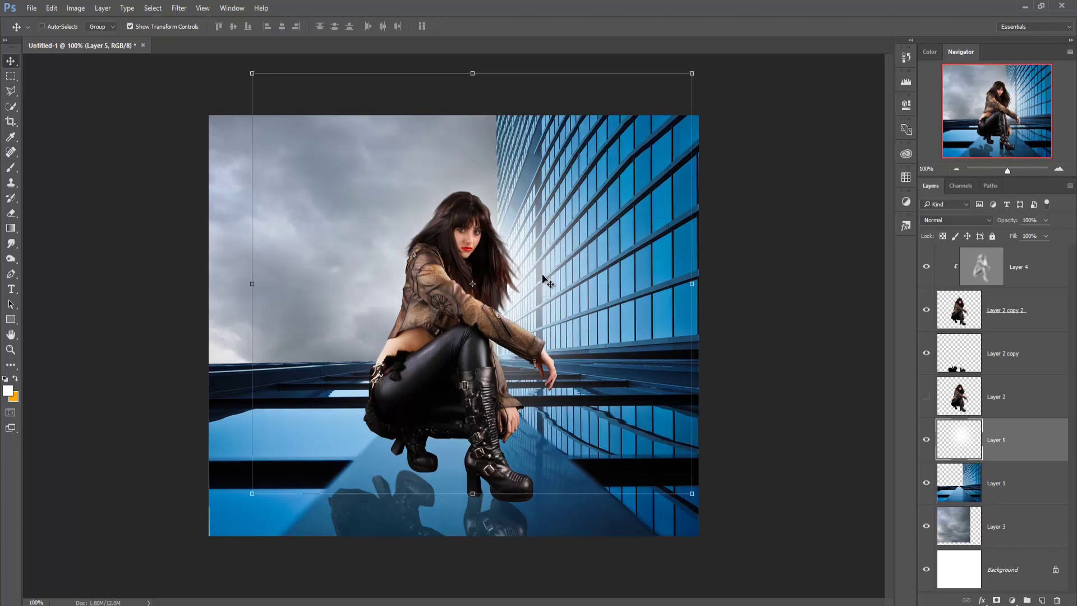
left_click_drag(691, 73, 647, 116)
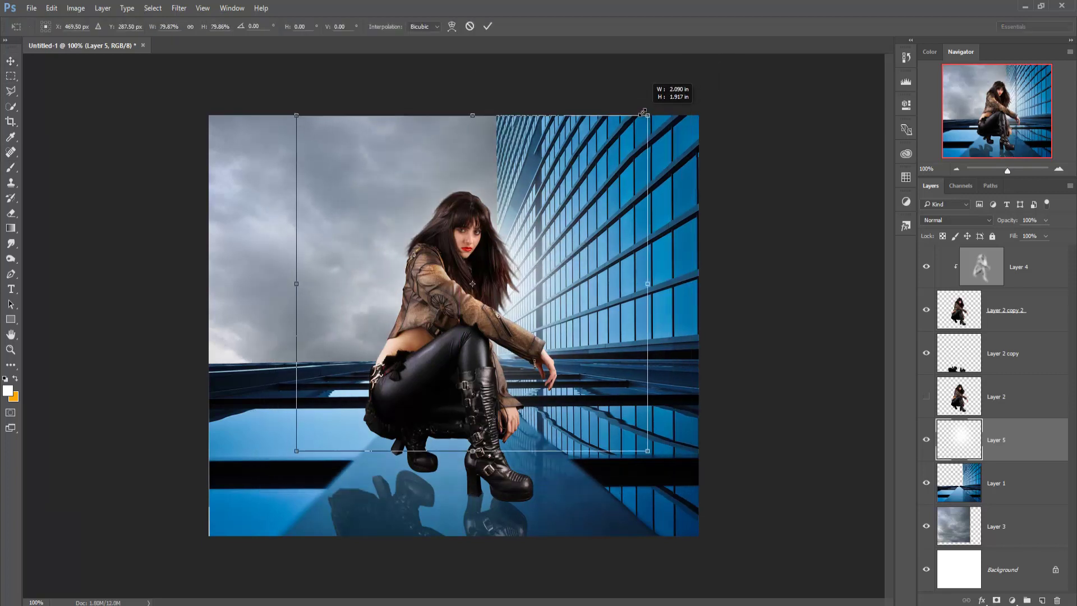
left_click_drag(573, 236, 587, 226)
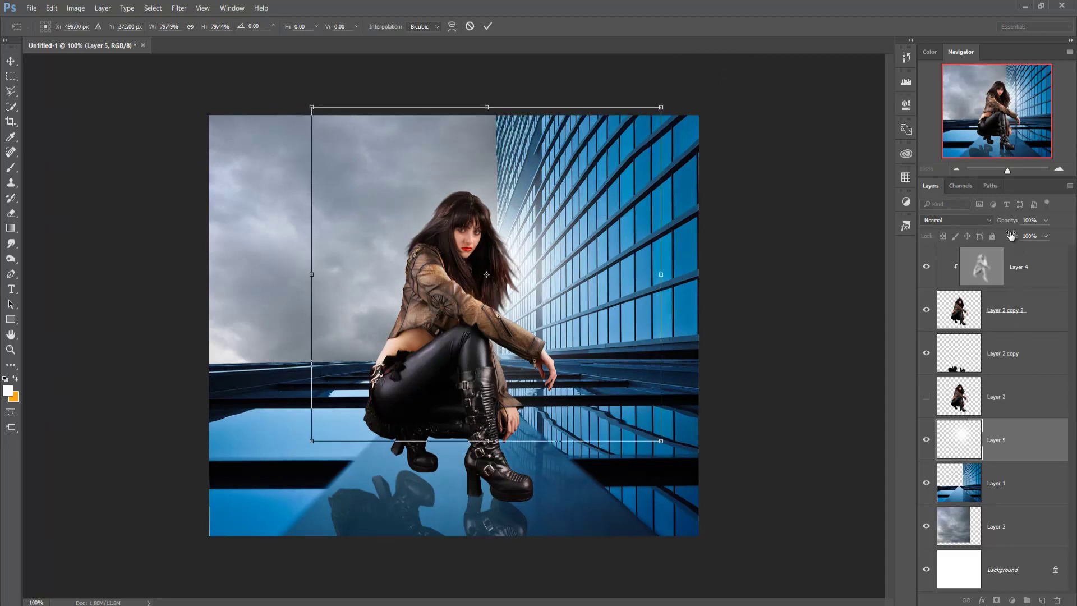
left_click(1045, 220)
left_click_drag(1030, 237, 1030, 238)
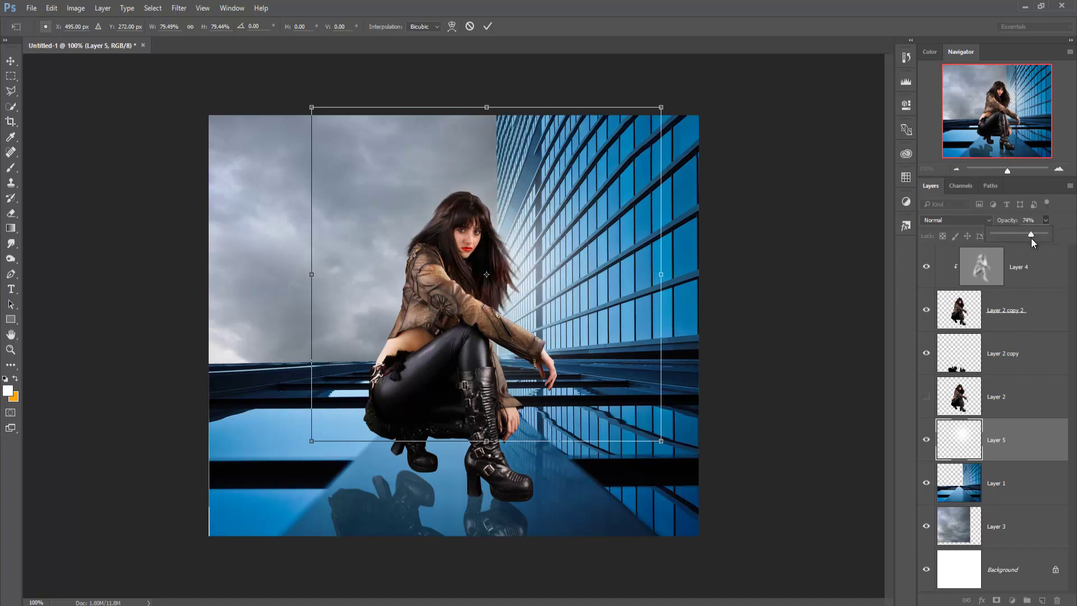
left_click(487, 26)
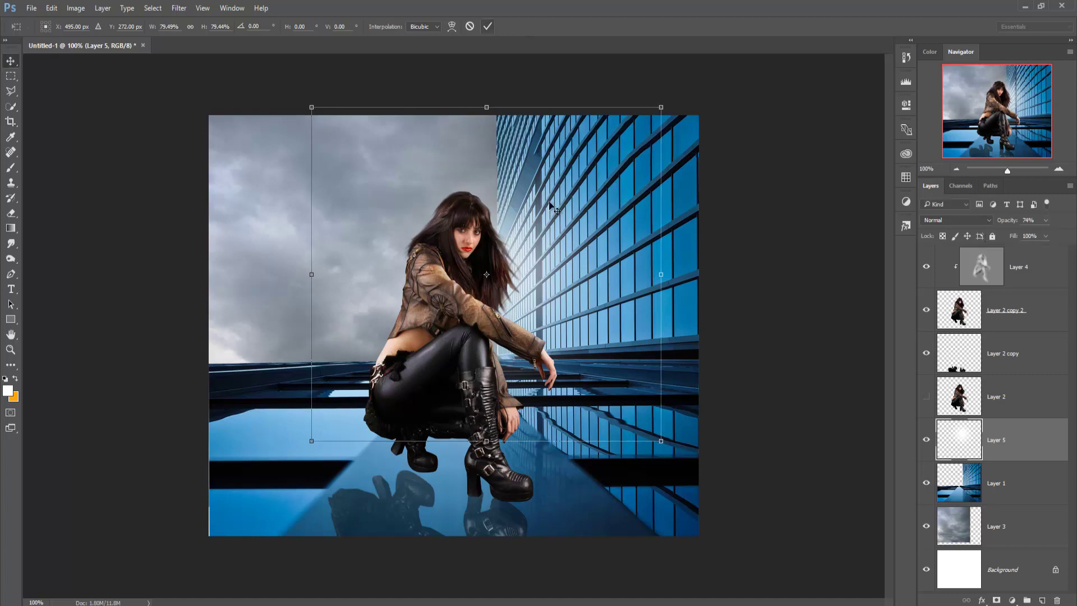
left_click_drag(549, 203, 540, 174)
key("Return")
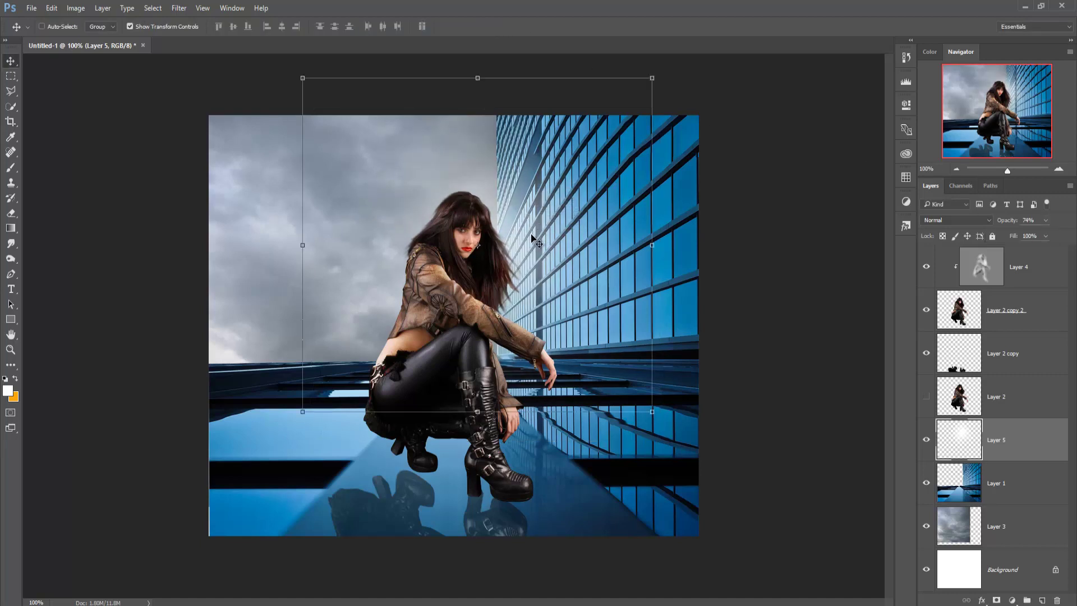
left_click_drag(532, 238, 541, 253)
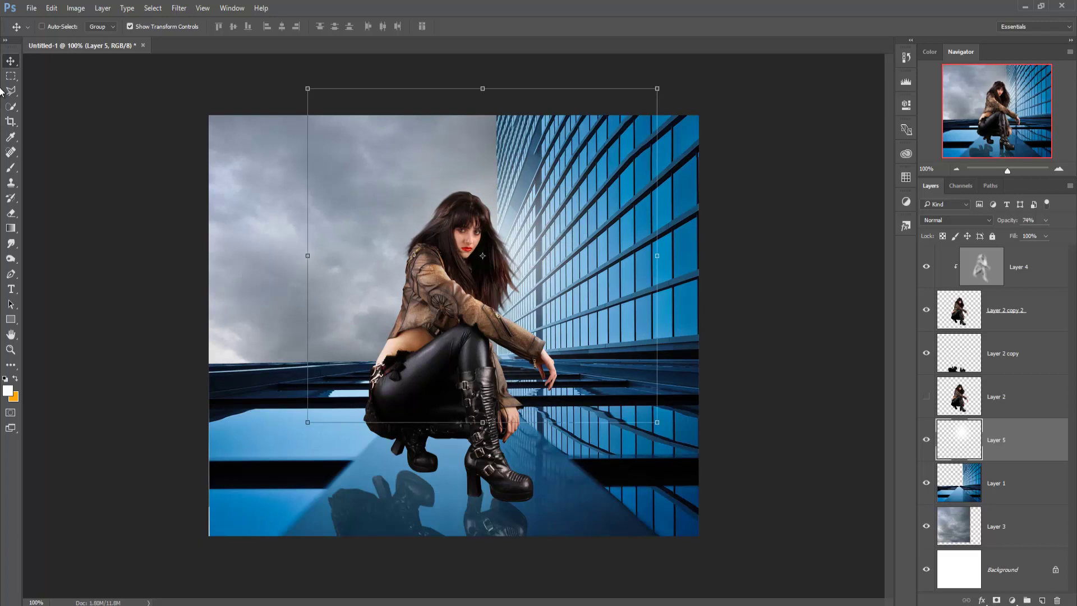
- Merge Layer 2 copy 2 into Layer 4
left_click(1024, 268)
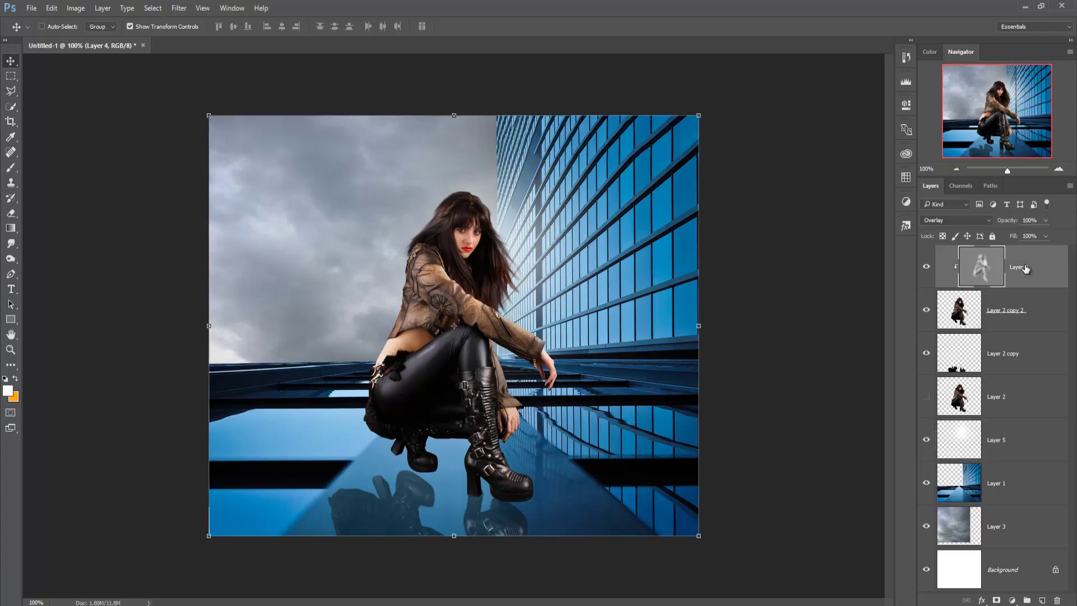
left_click(1032, 308, "ctrl")
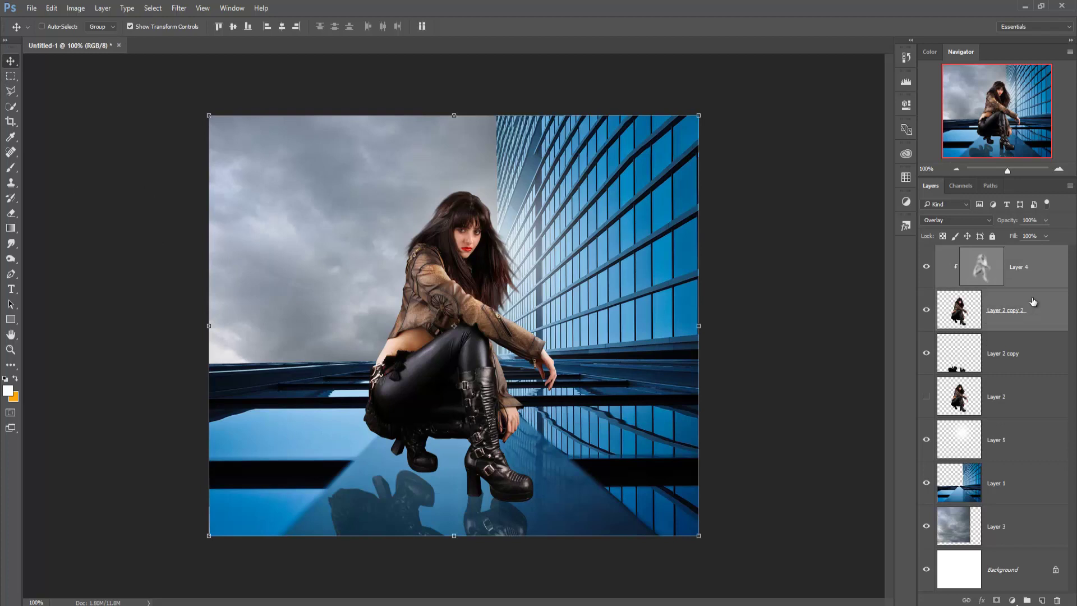
right_click(1035, 286)
left_click(949, 466)
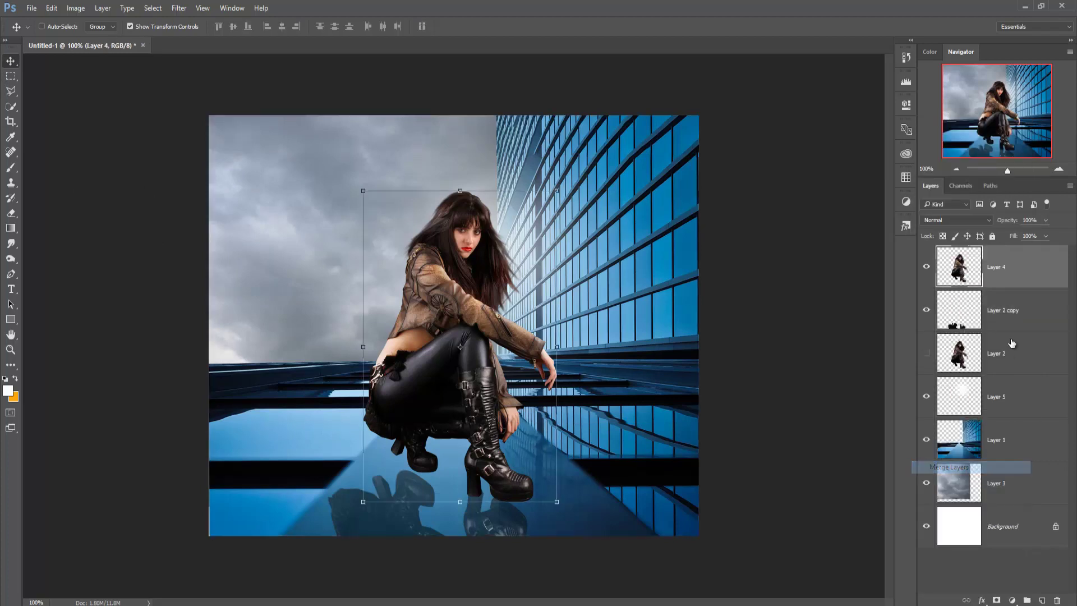
- Apply Viveza 2 to the woman with Structure 100% and Saturation about 6%, as a new layer
left_click(179, 8)
mouse_move(200, 253)
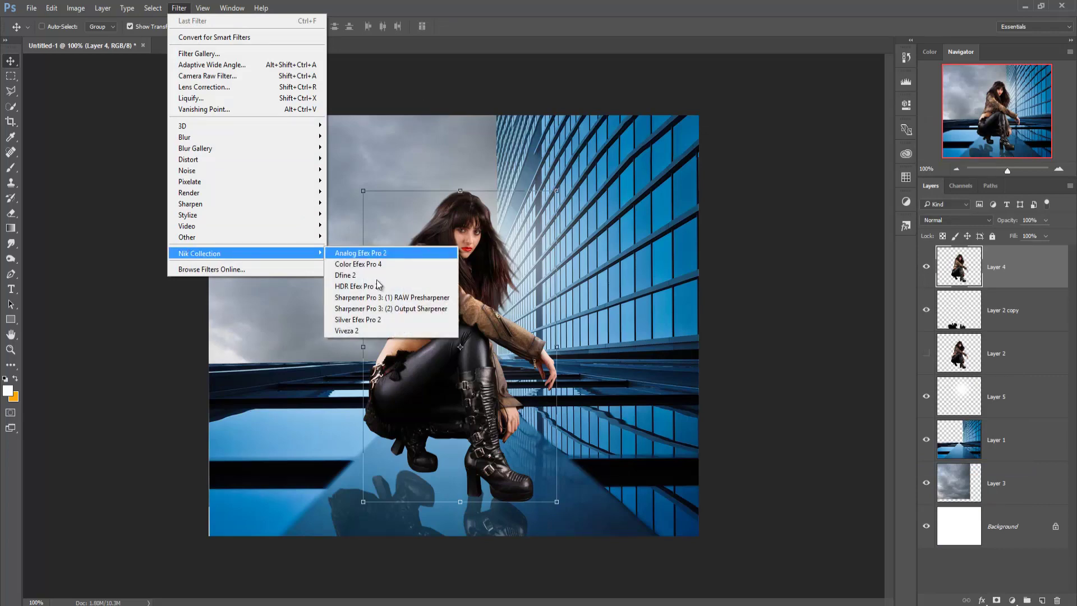
left_click(370, 332)
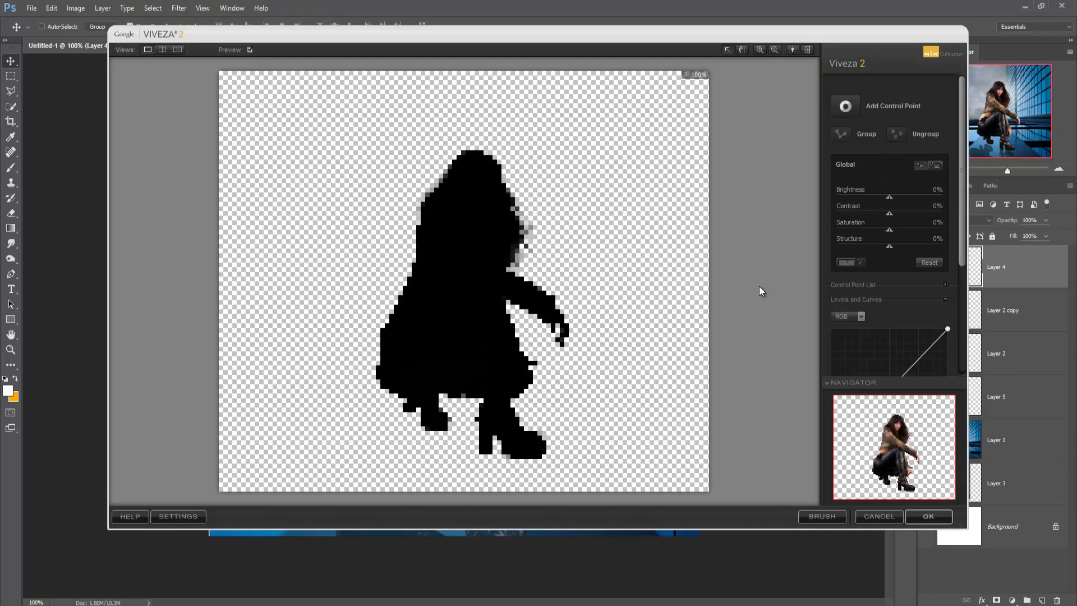
left_click_drag(889, 246, 918, 245)
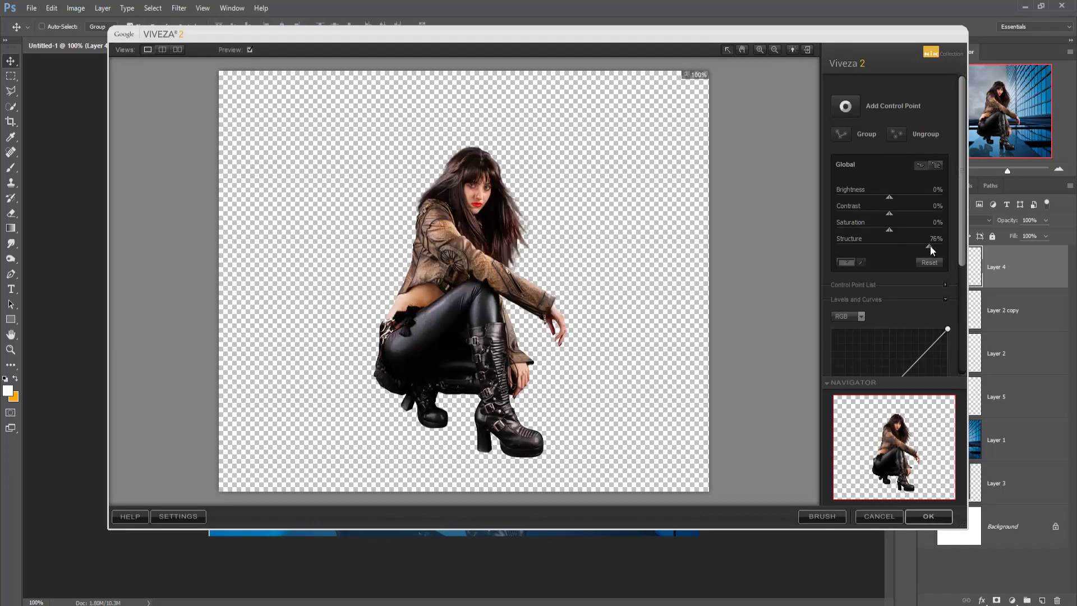
left_click_drag(926, 245, 947, 246)
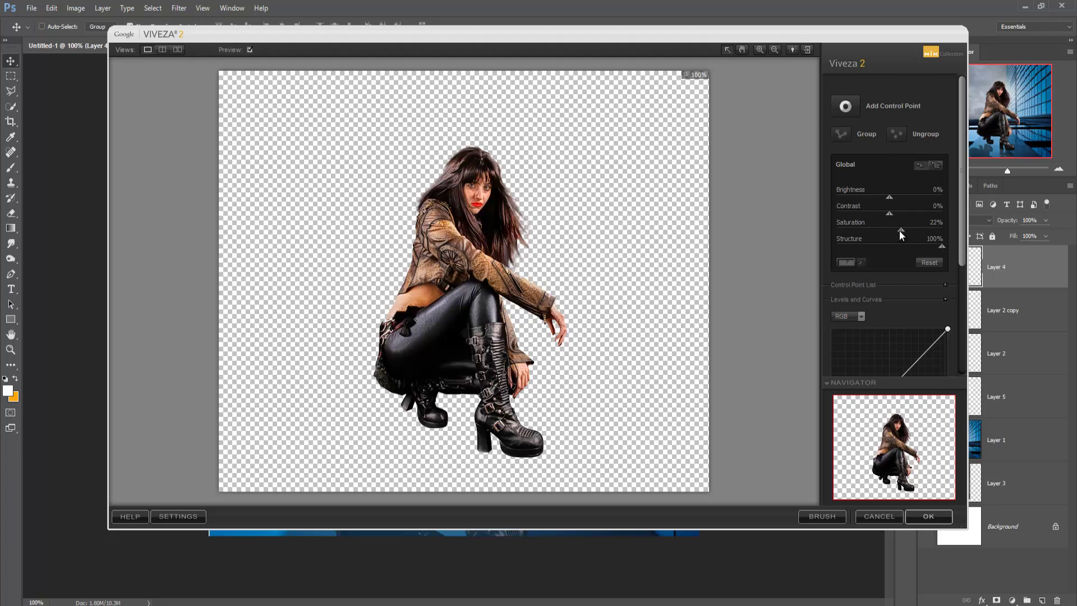
left_click_drag(900, 230, 893, 232)
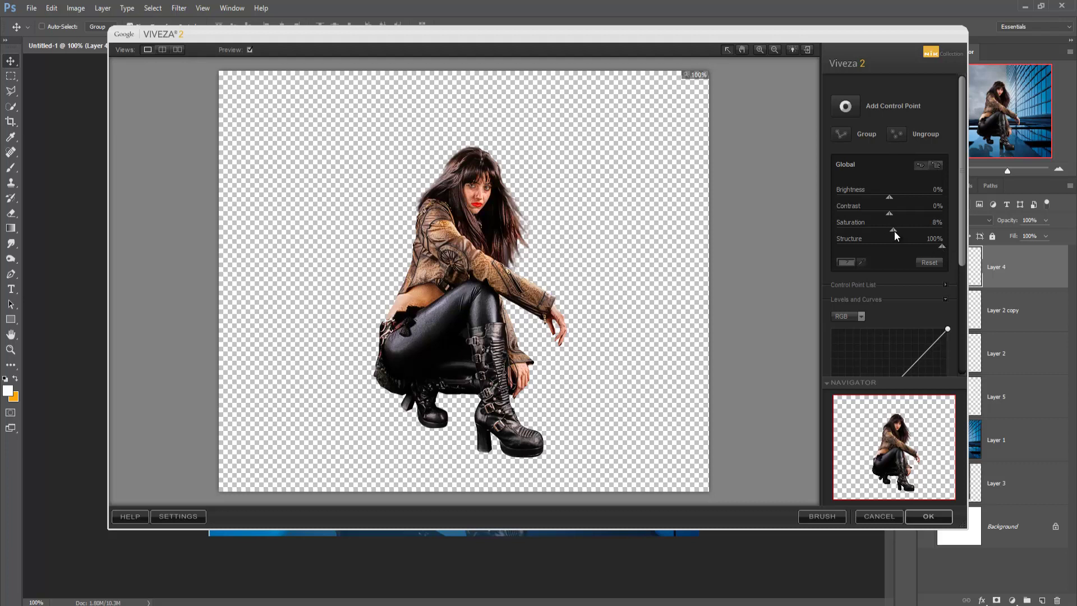
left_click(926, 519)
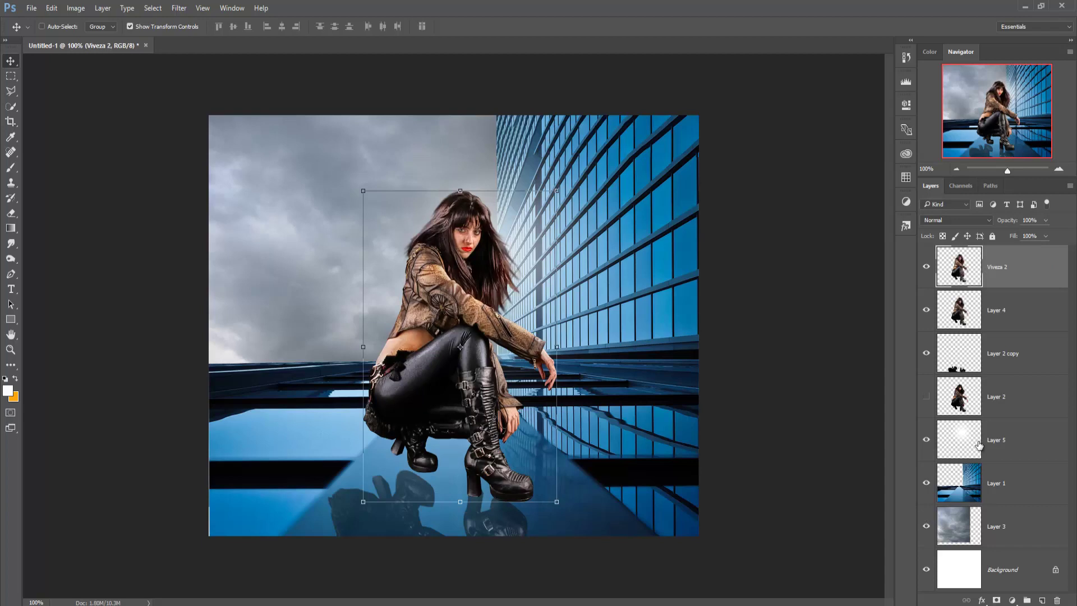
- Hide Layer 4, add Color Balance with midtones Cyan/Red -26 and Yellow/Blue +43, and open the birds image
left_click(926, 310)
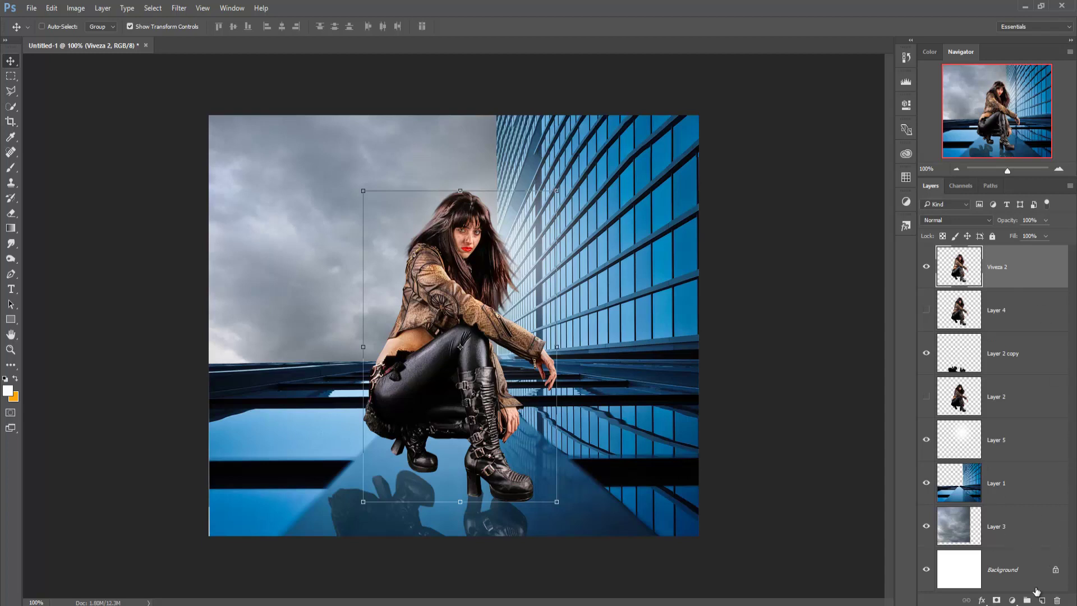
left_click(1013, 600)
left_click(1014, 481)
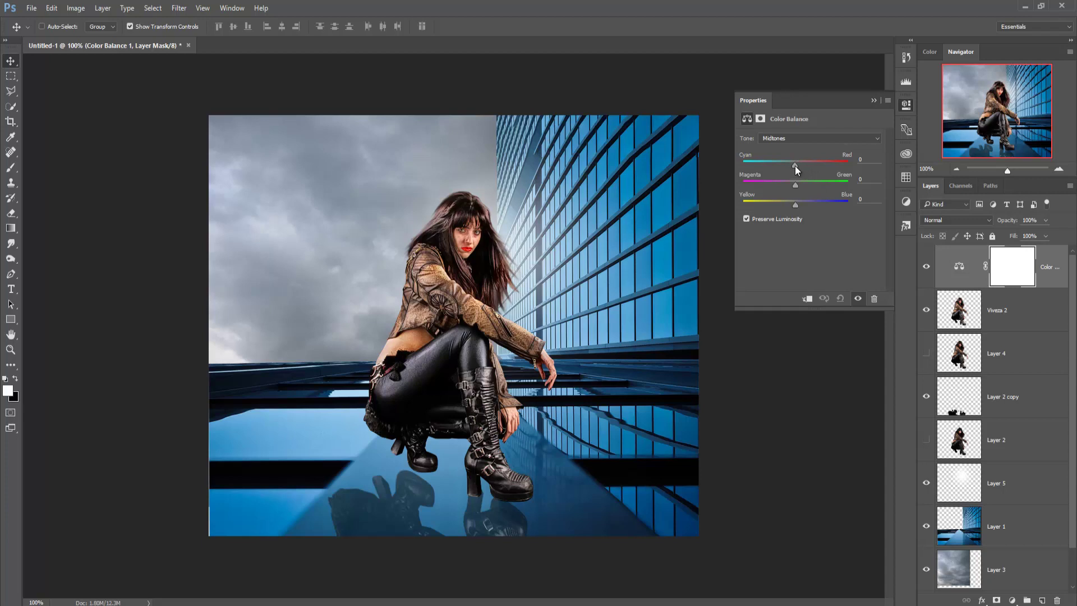
mouse_move(784, 166)
left_mouse_down()
mouse_move(806, 163)
mouse_move(780, 169)
left_mouse_up()
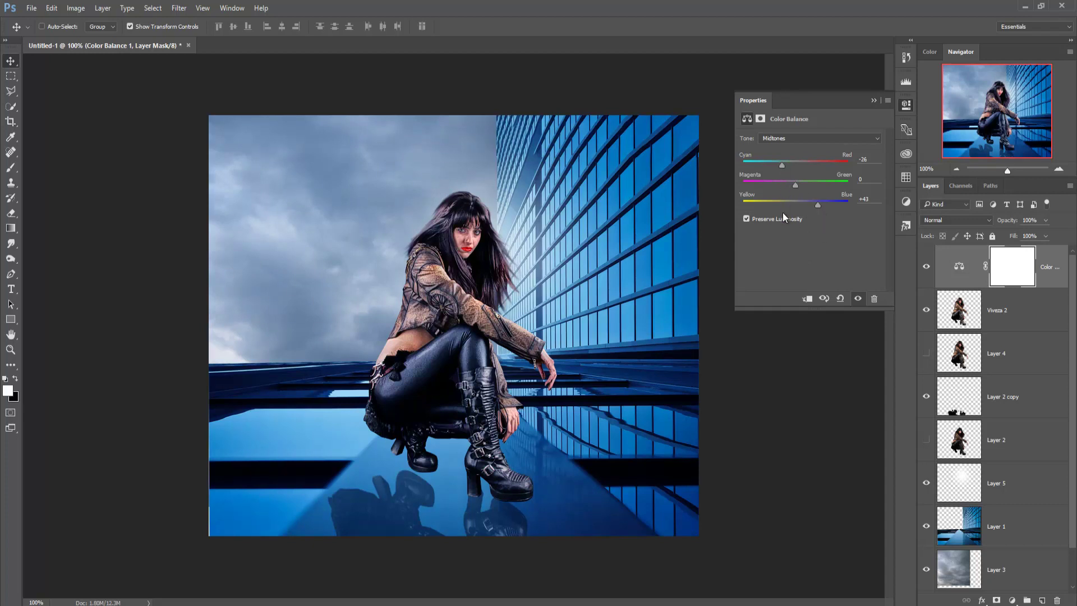
left_click(873, 99)
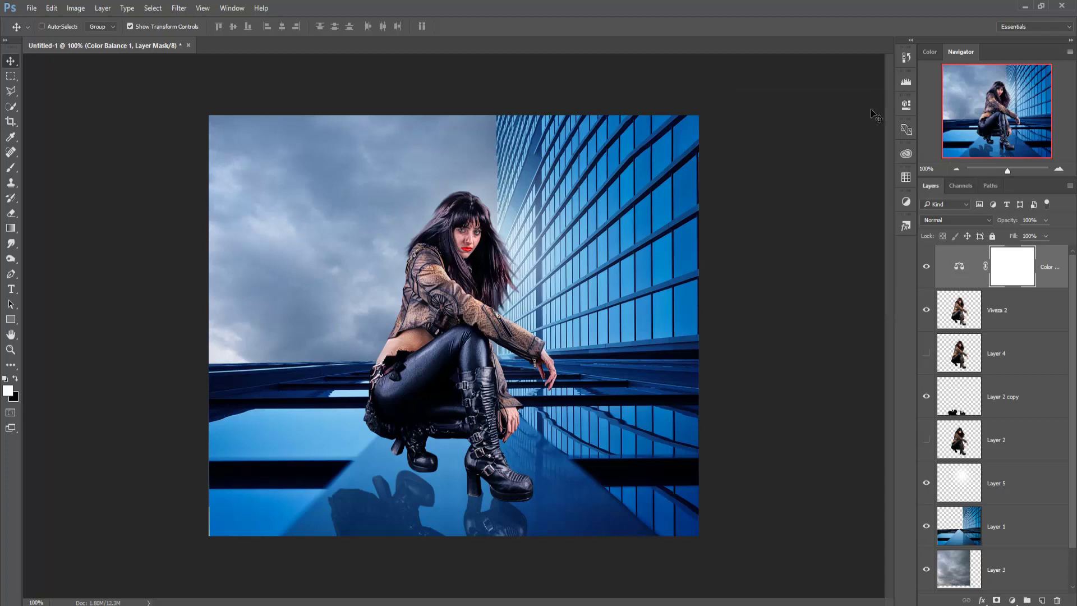
left_click(1043, 278)
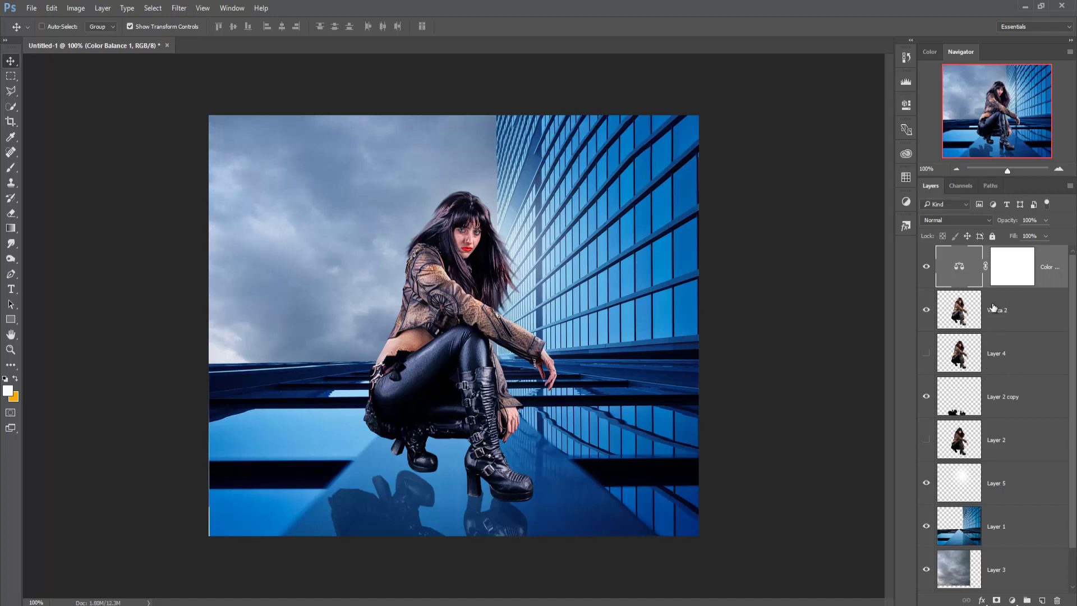
left_click(277, 48)
- Bring the birds PNG in as Layer 6, scaled to about 66% in the upper-left sky
left_click_drag(290, 107, 752, 109)
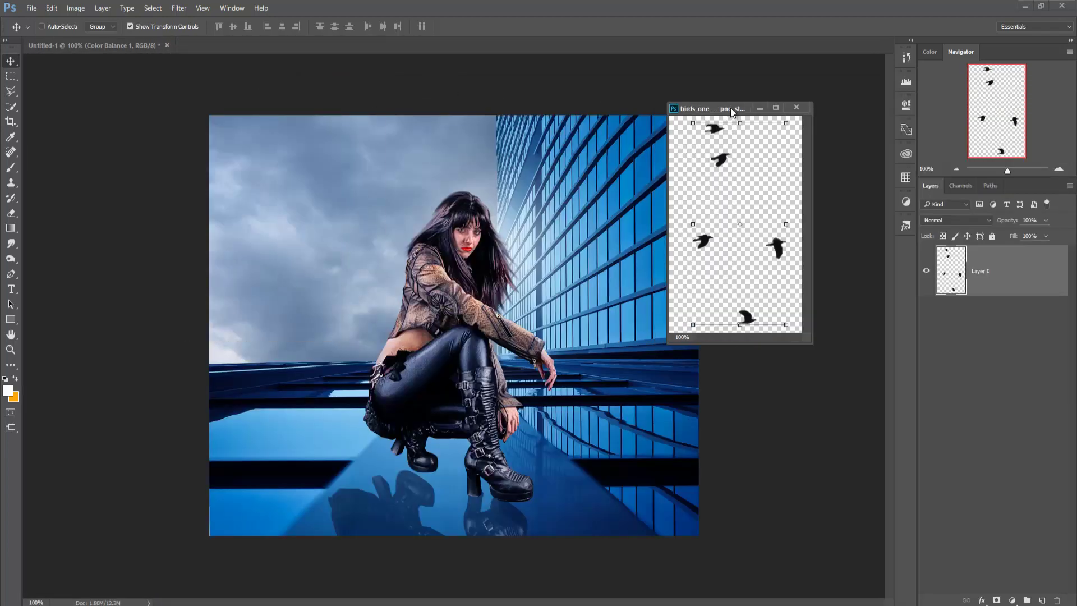
left_click_drag(754, 174, 409, 182)
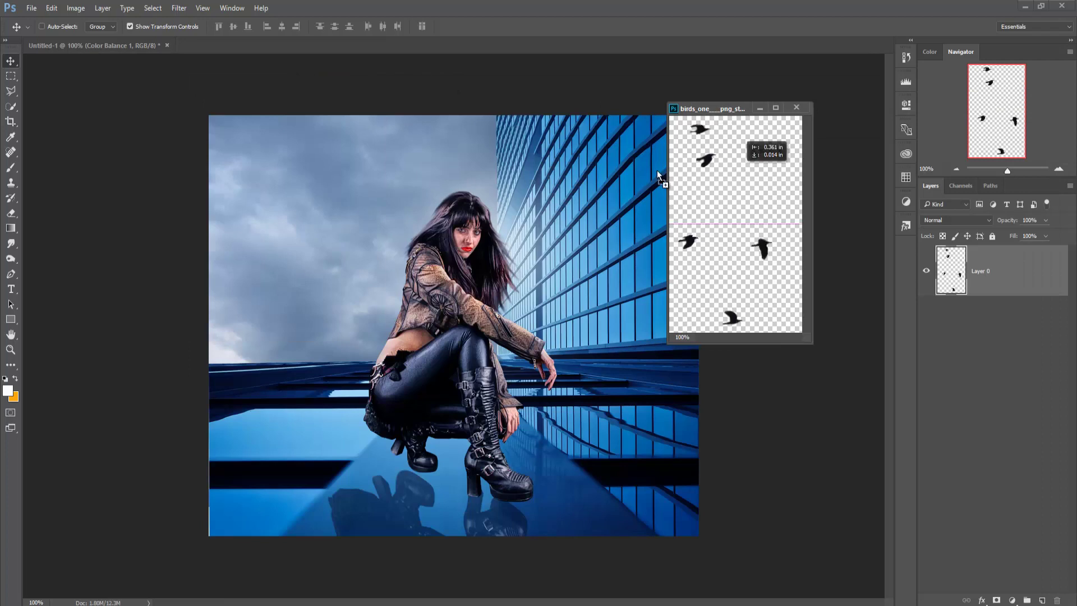
left_click(750, 112)
left_click(796, 108)
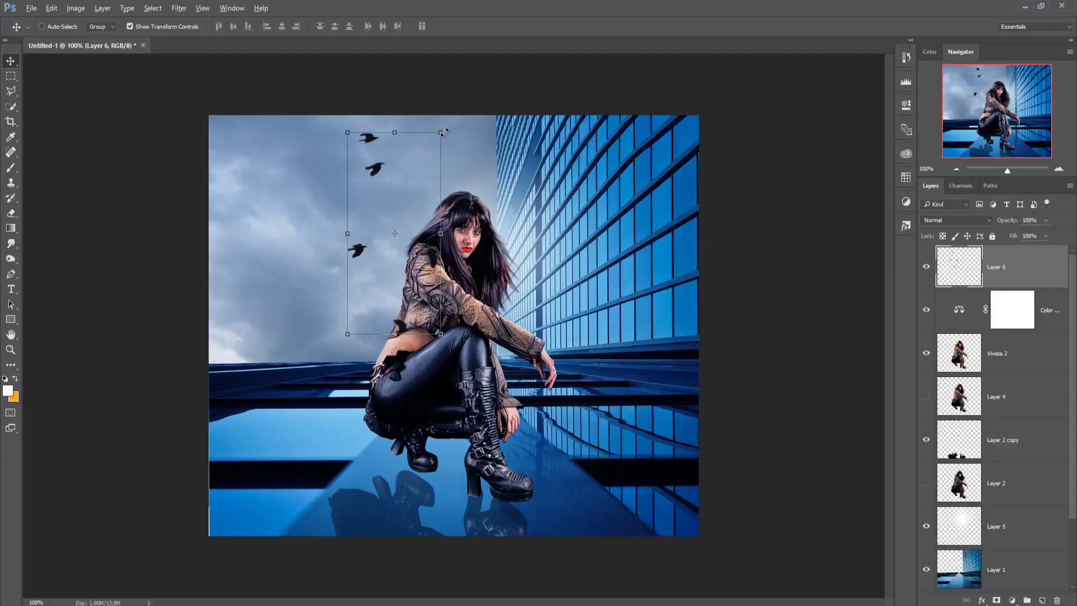
mouse_move(443, 133)
left_mouse_down()
mouse_move(425, 166)
mouse_move(294, 162)
left_mouse_up()
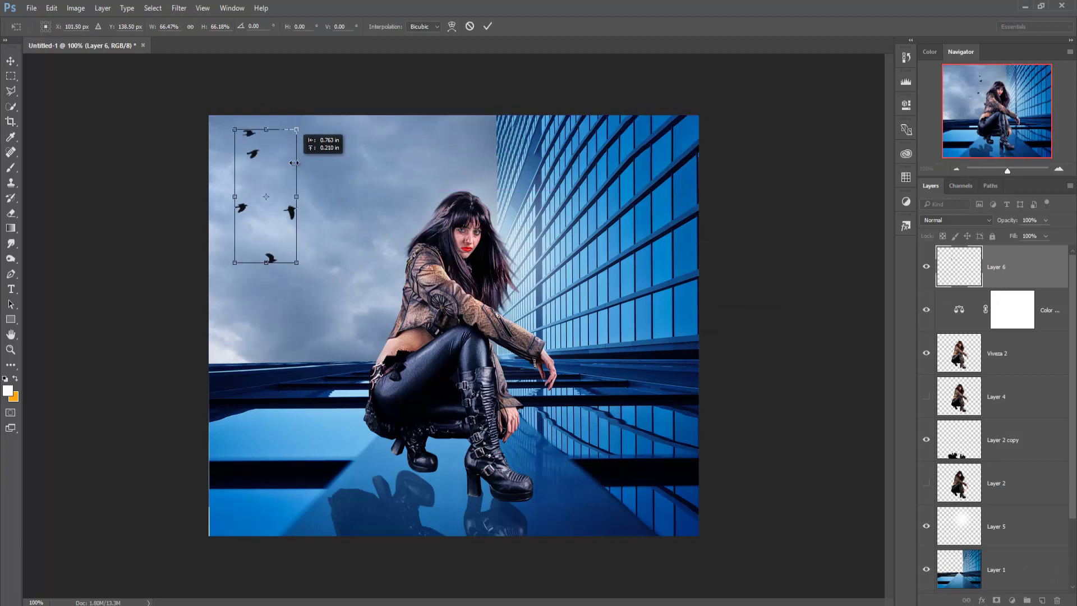
left_click(487, 27)
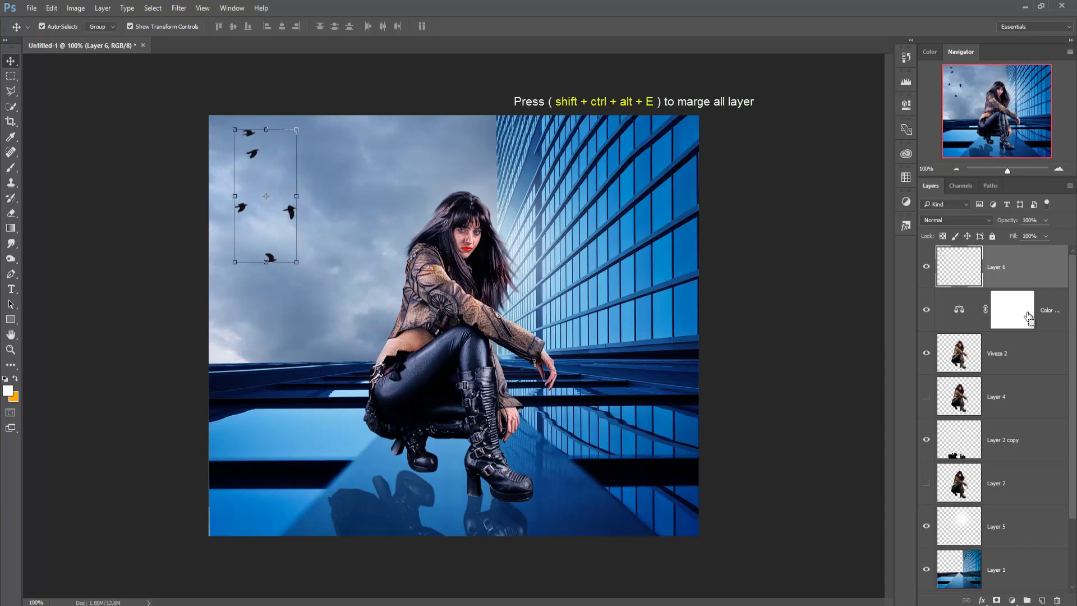
- Stamp visible layers into Layer 7 and apply Color Efex Pro 4 Cross Processing (B02, 61%)
key("ctrl+shift+alt+e")
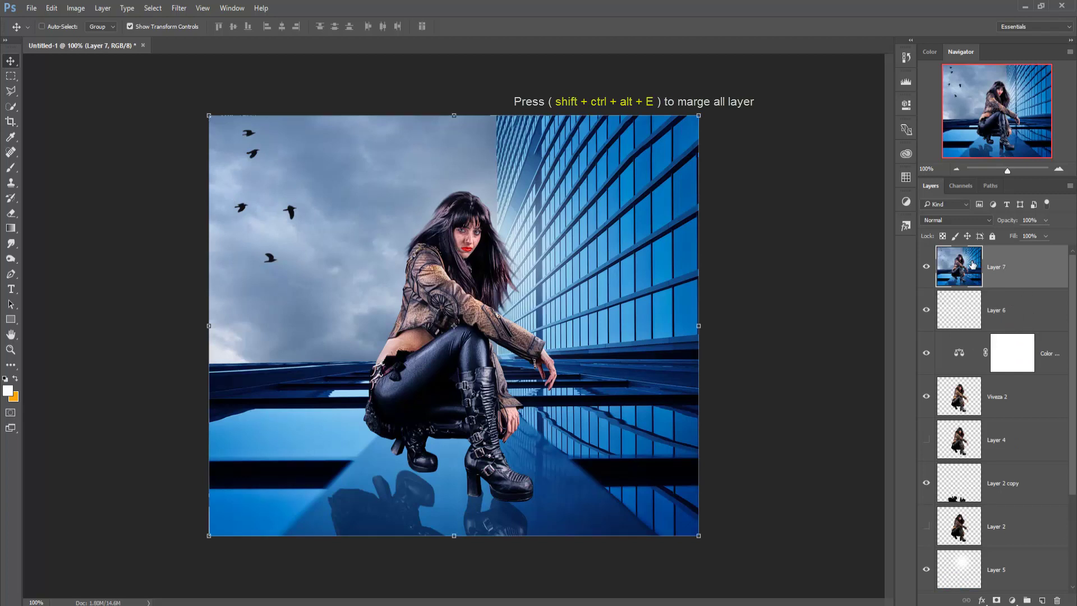
left_click(179, 8)
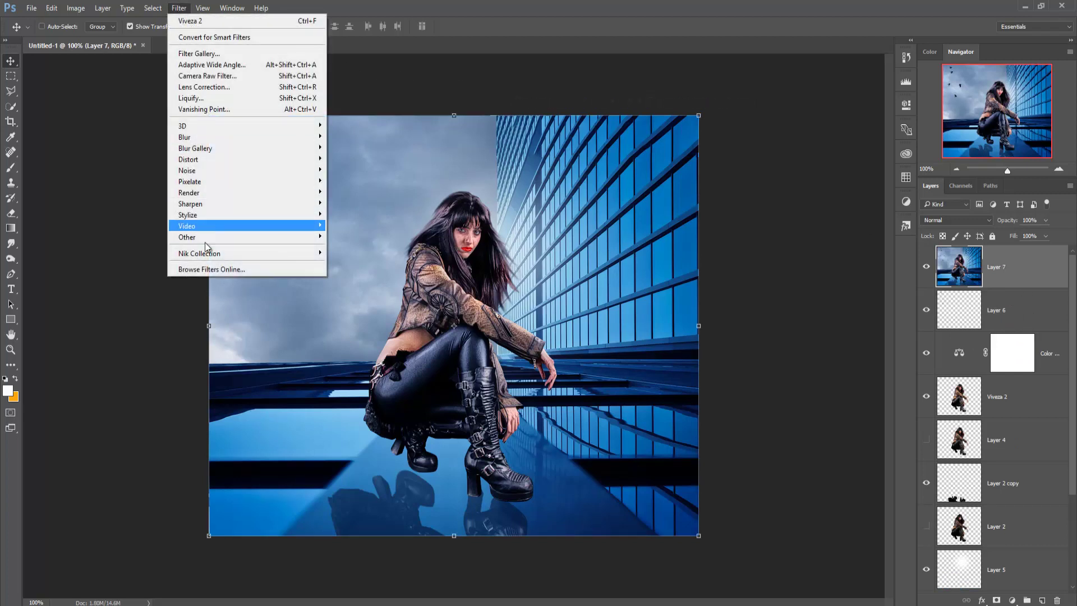
mouse_move(199, 252)
left_click(361, 264)
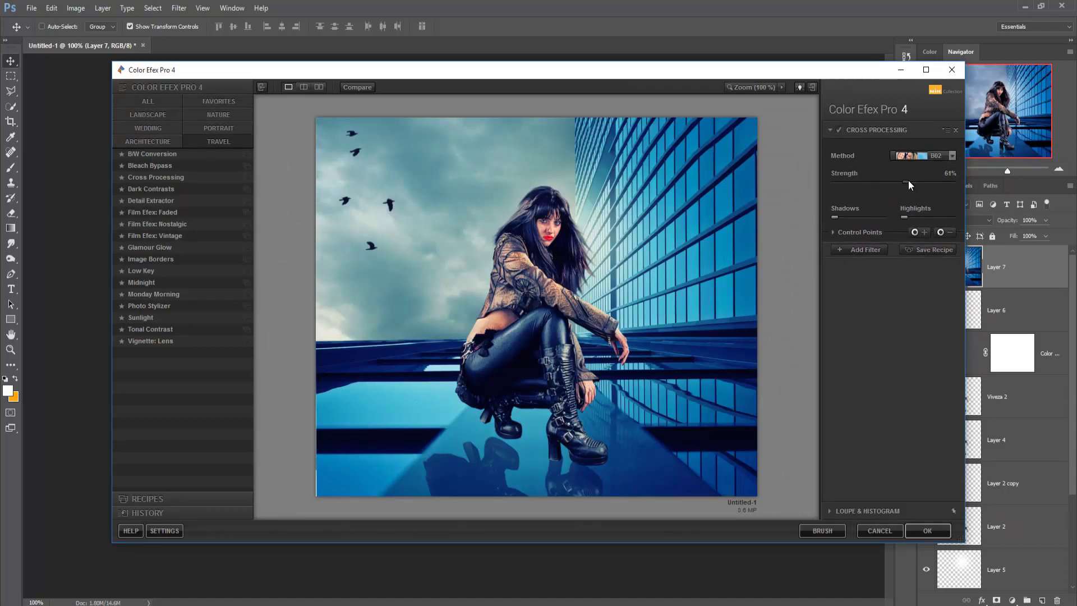
left_click(923, 533)
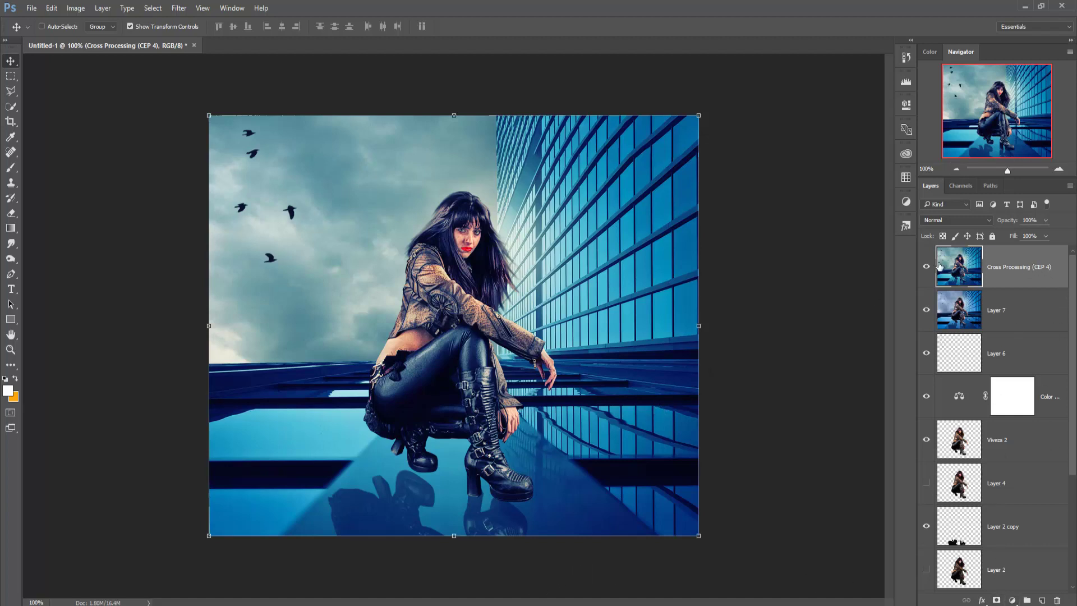
- Duplicate the Cross Processing (CEP 4) layer
right_click(1013, 267)
left_click(935, 169)
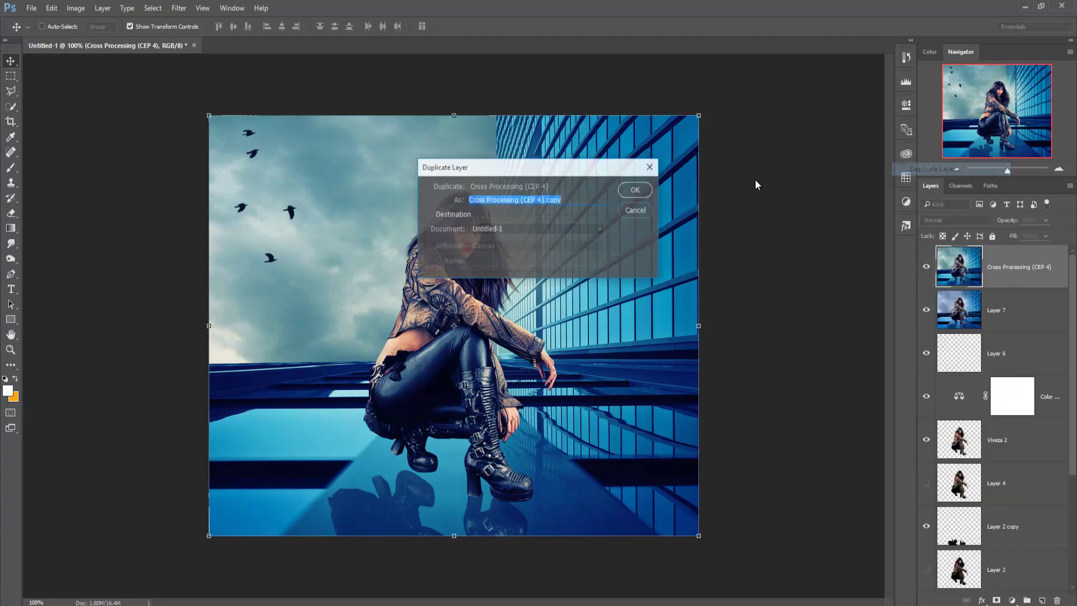
left_click(636, 185)
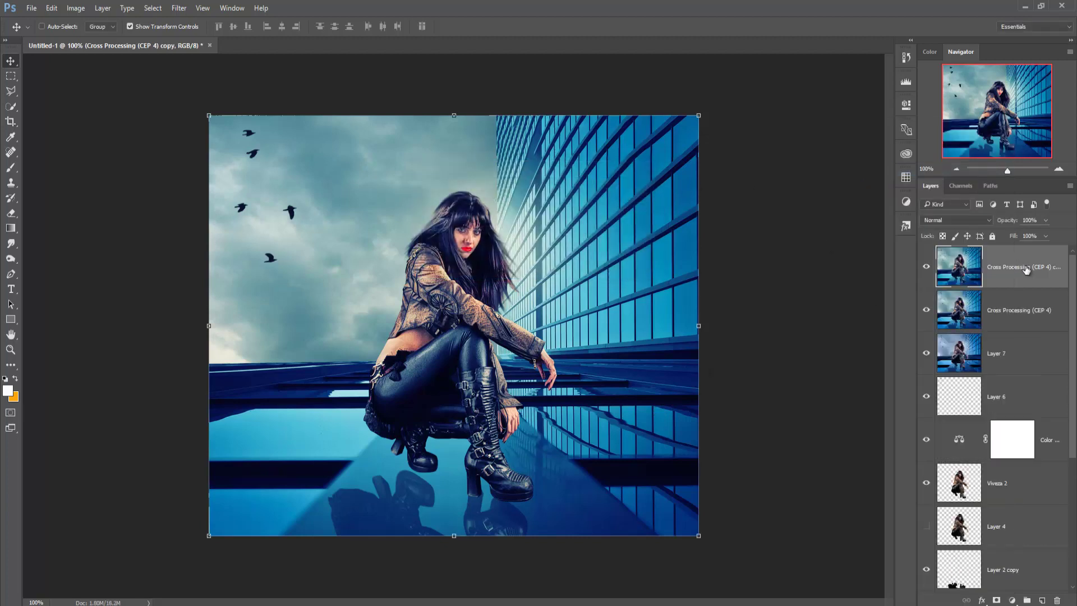
- In Camera Raw, add a corner vignette and split-tone highlights blue at saturation 14 with slight shadow tint
left_click(178, 8)
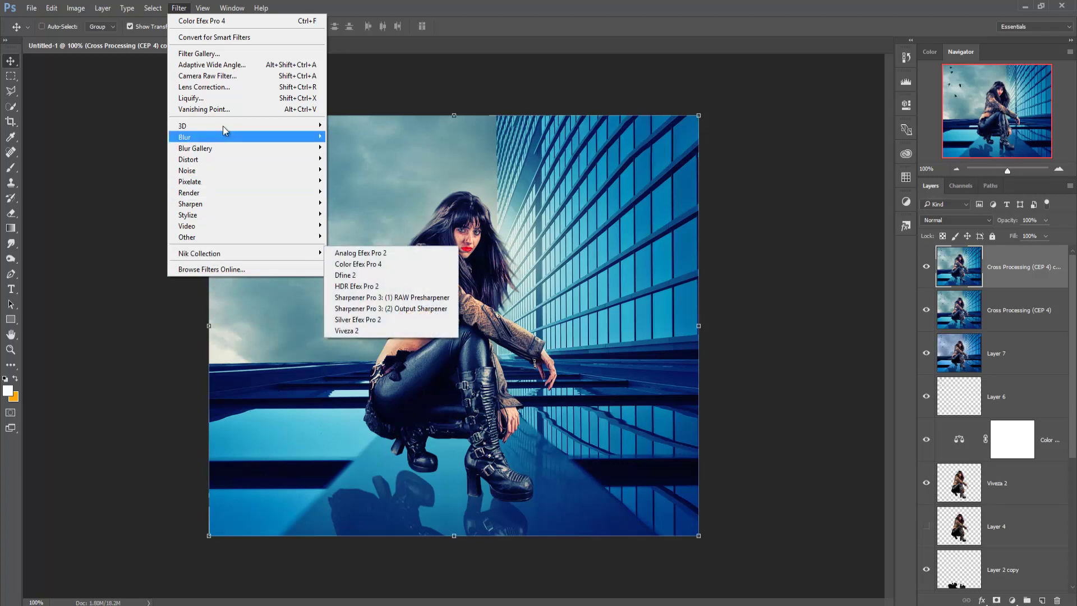
left_click(207, 76)
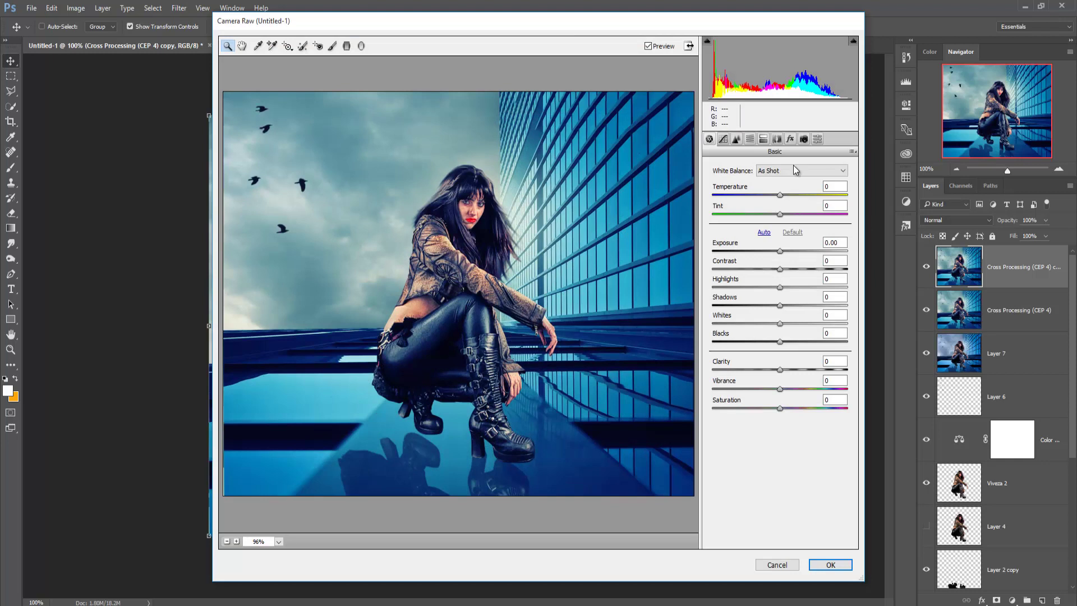
left_click(790, 139)
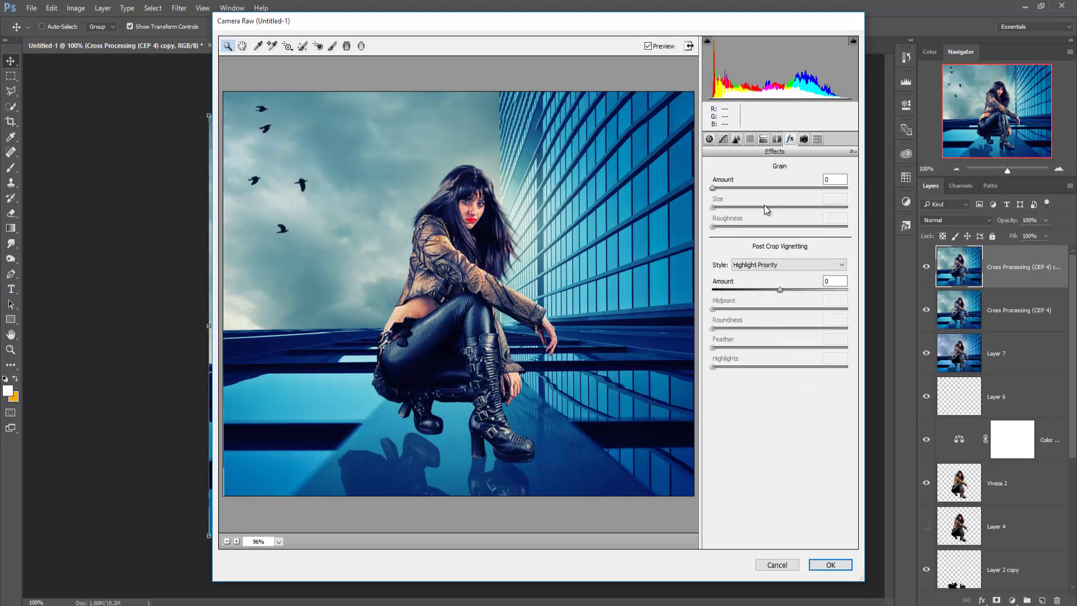
left_click_drag(779, 290, 766, 292)
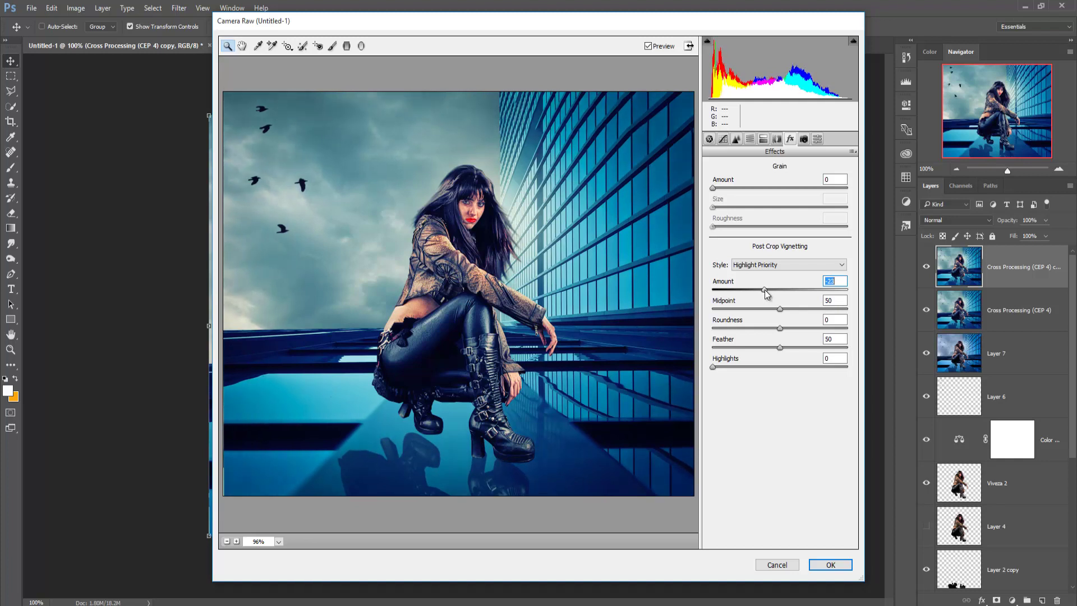
left_click(763, 139)
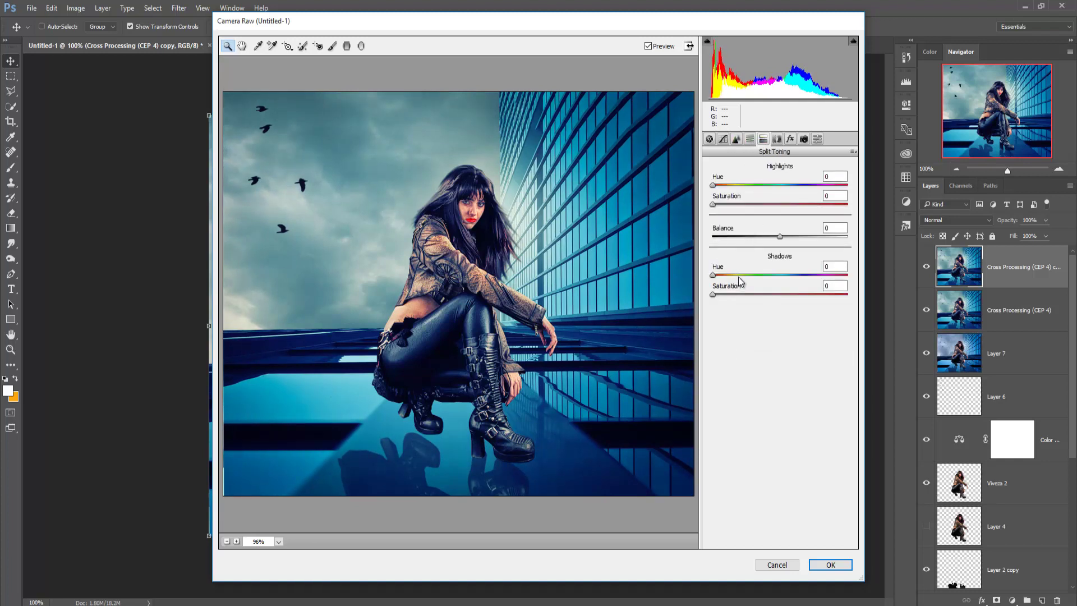
left_click_drag(713, 185, 804, 185)
left_click_drag(712, 204, 736, 204)
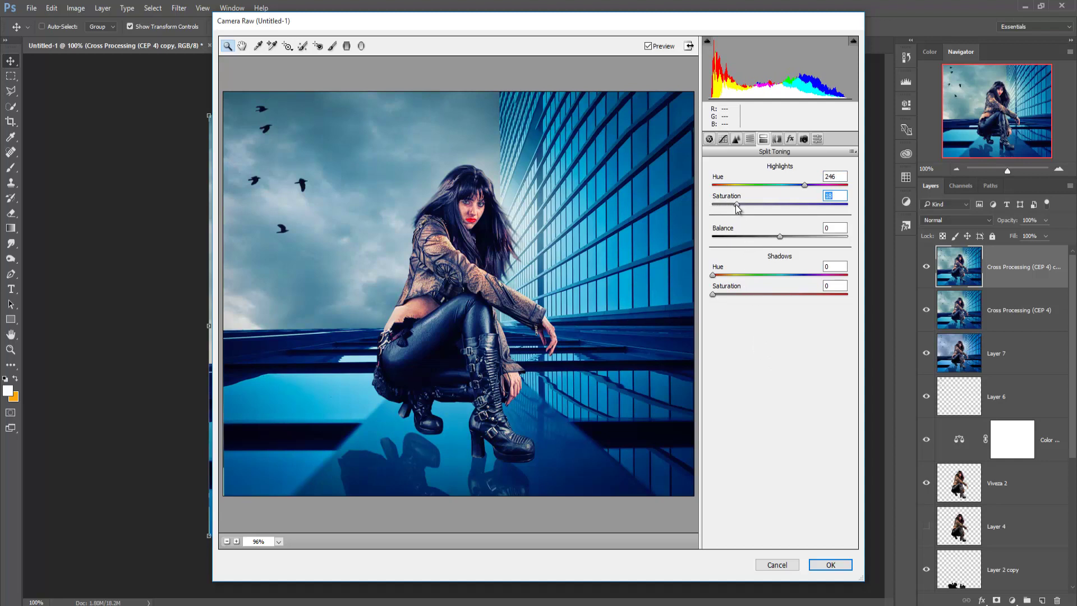
left_click_drag(736, 204, 731, 205)
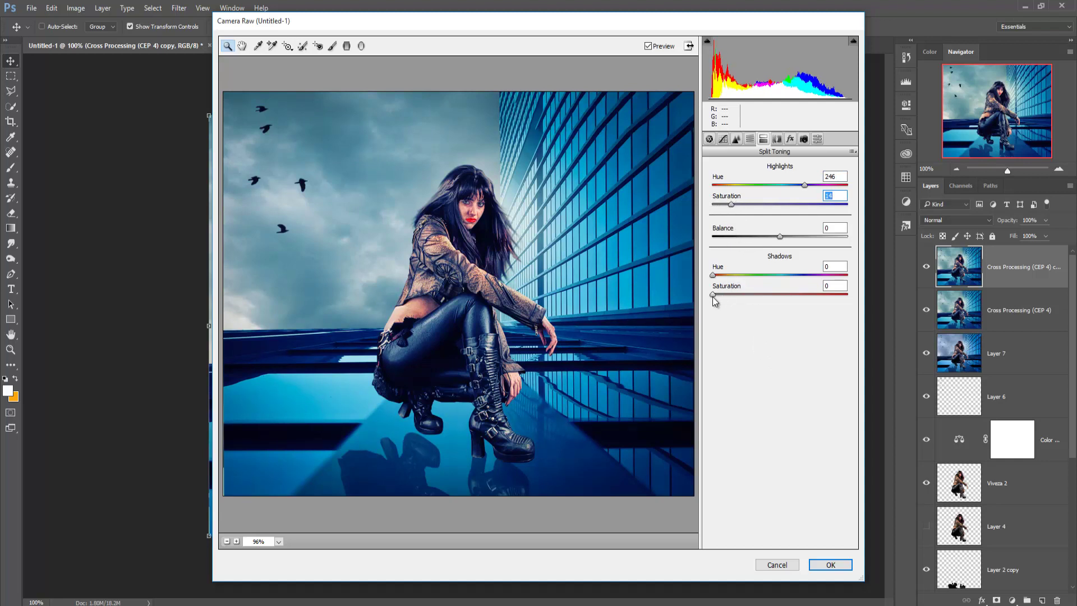
left_click_drag(713, 297, 721, 298)
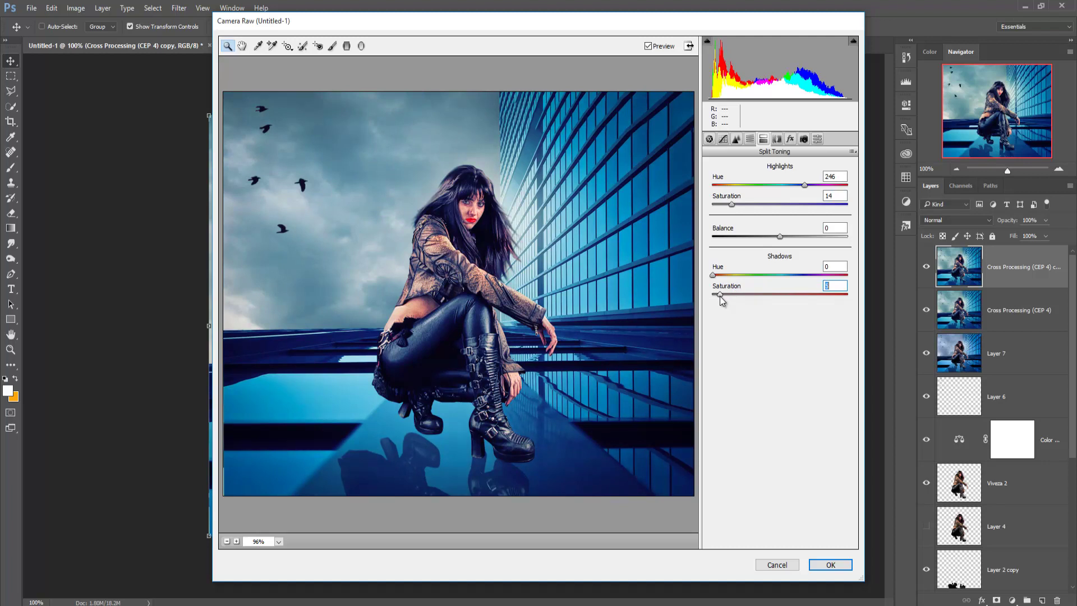
- Set Camera Raw Saturation to -28 and apply the filter
left_click(708, 139)
left_click_drag(780, 408, 759, 410)
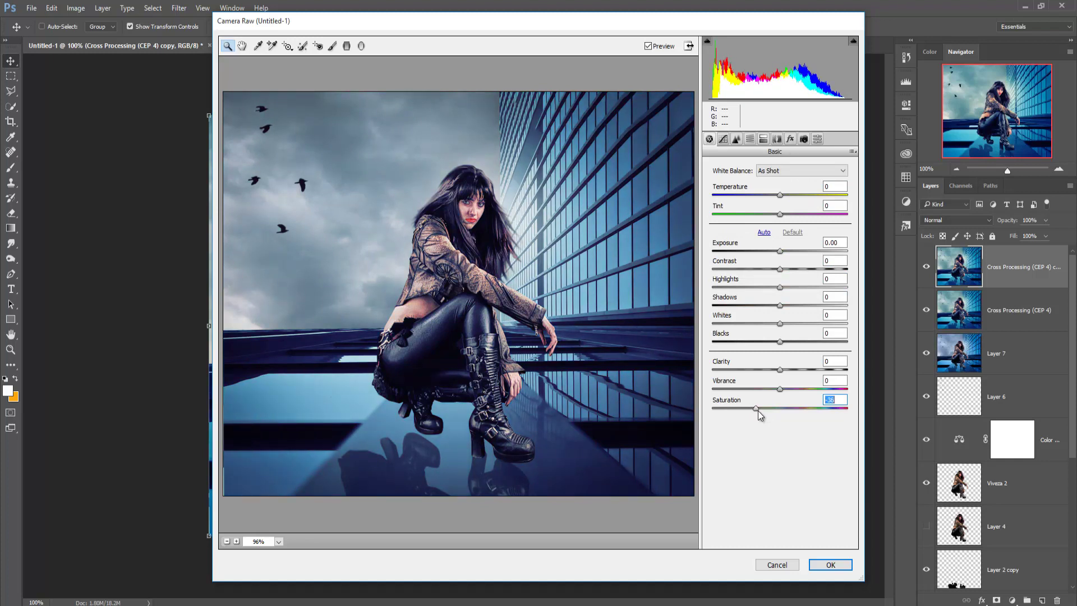
left_click_drag(757, 408, 764, 409)
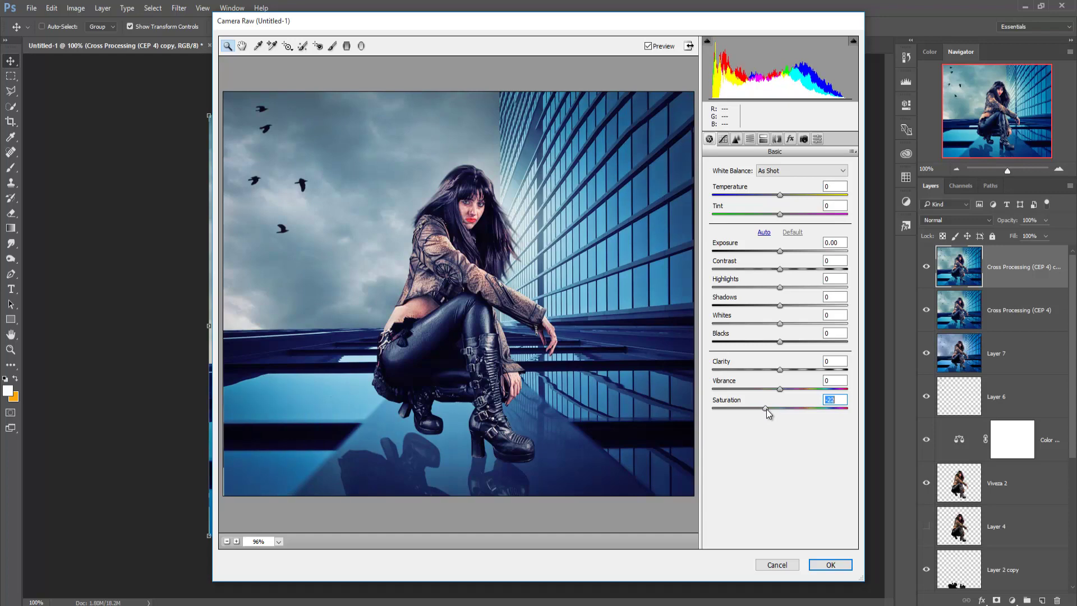
left_click(818, 568)
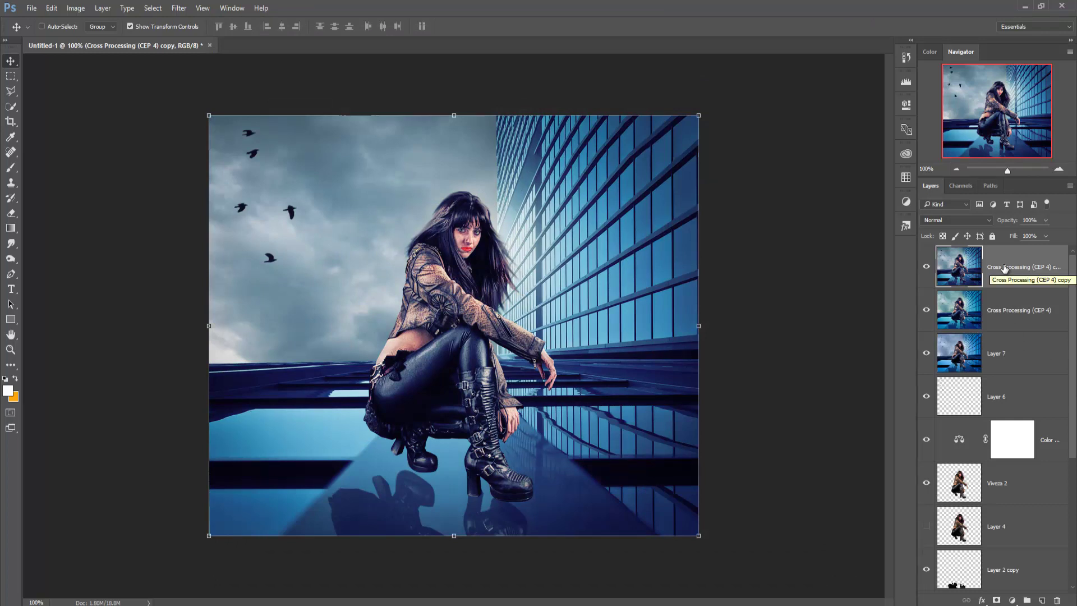
- Duplicate the Cross Processing (CEP 4) copy layer
right_click(1040, 268)
left_click(948, 169)
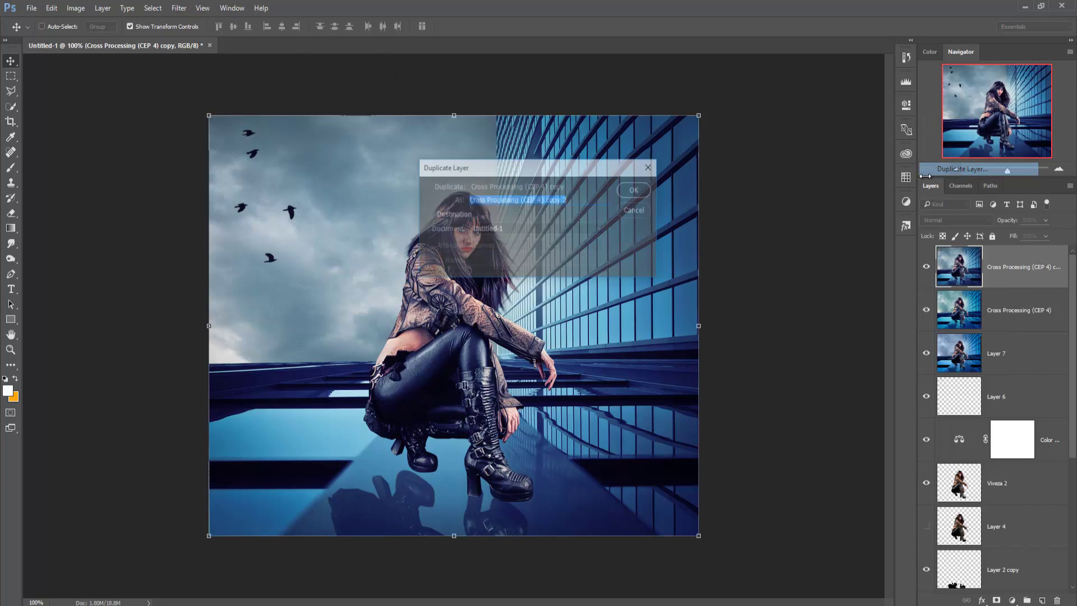
left_click(645, 190)
- Try a Movie Prime lens flare at brightness 111, then undo it
left_click(178, 8)
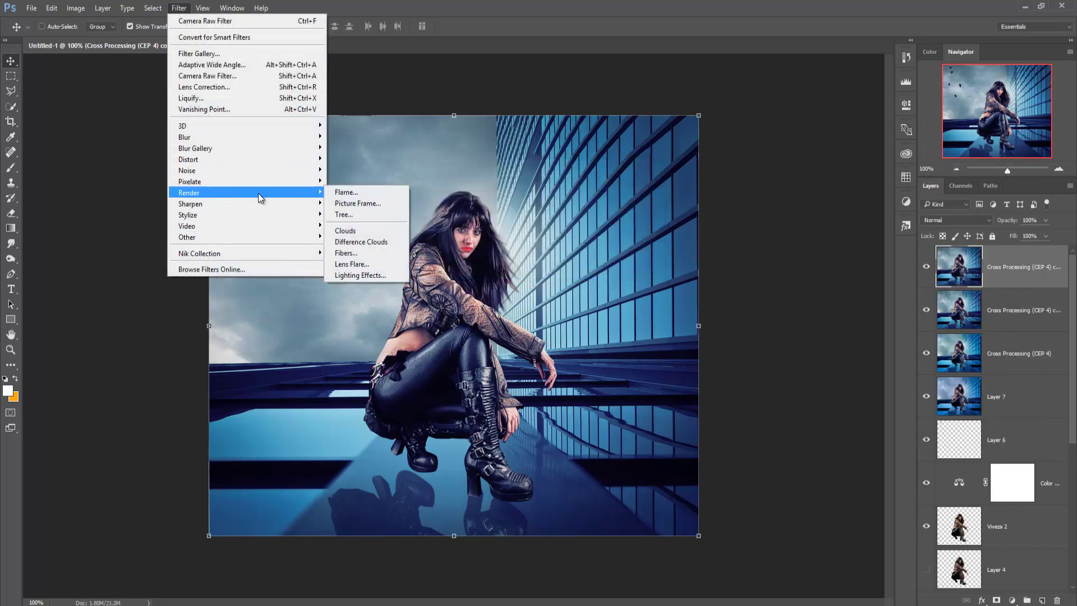
mouse_move(244, 193)
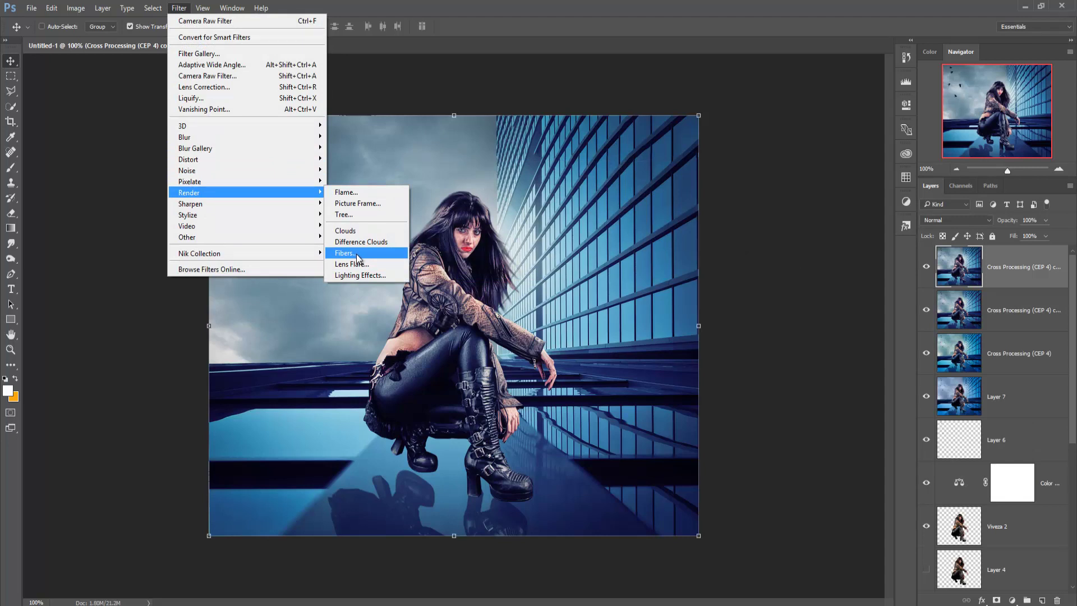
left_click(362, 264)
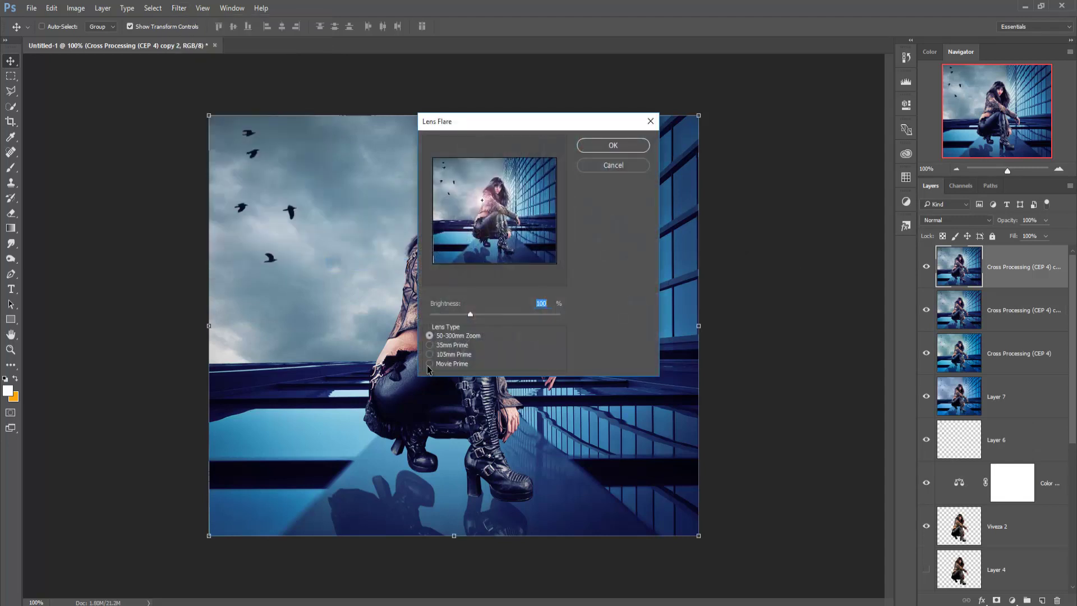
left_click(428, 364)
left_click_drag(481, 201, 510, 180)
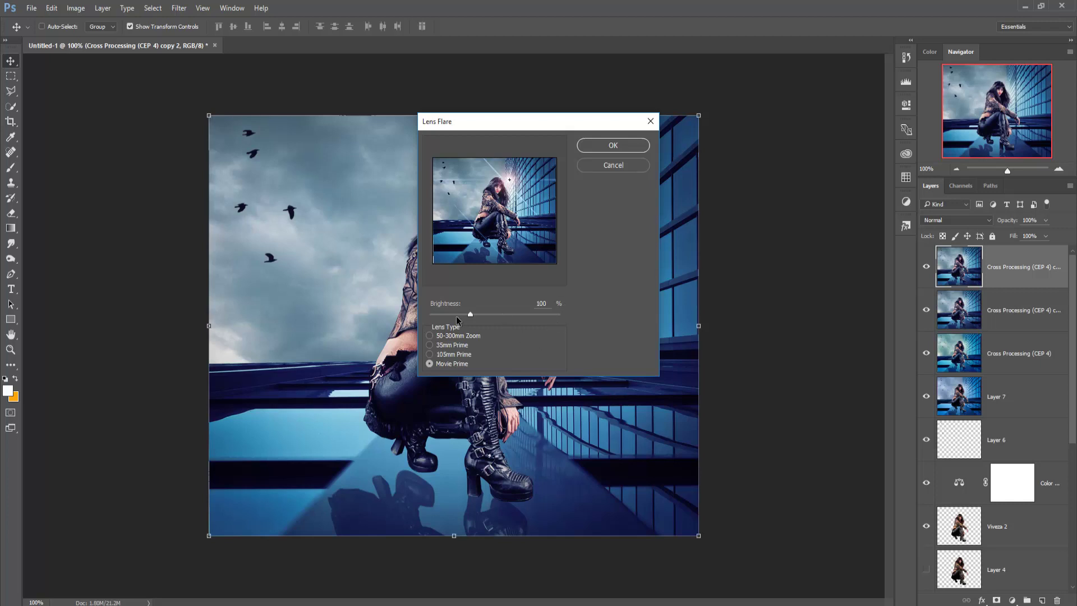
left_click_drag(470, 314, 476, 315)
left_click_drag(511, 179, 503, 177)
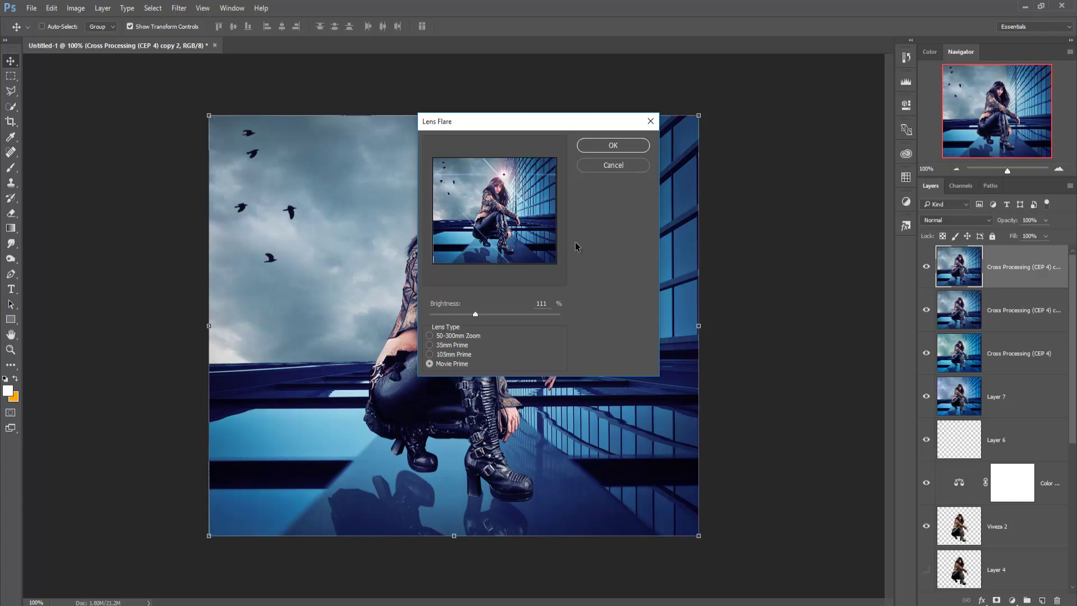
left_click(613, 145)
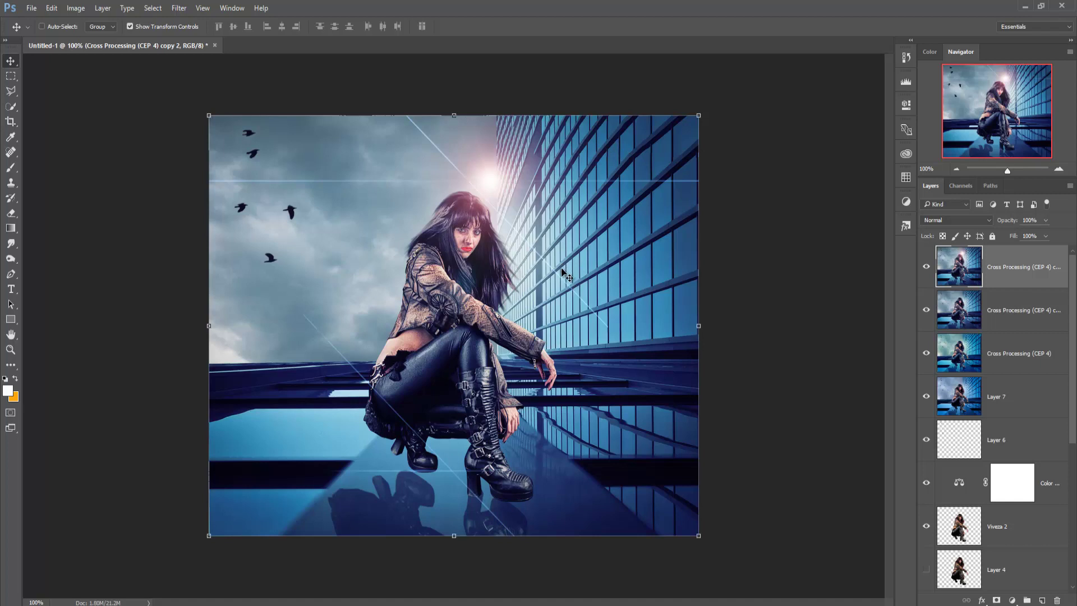
key("ctrl+z")
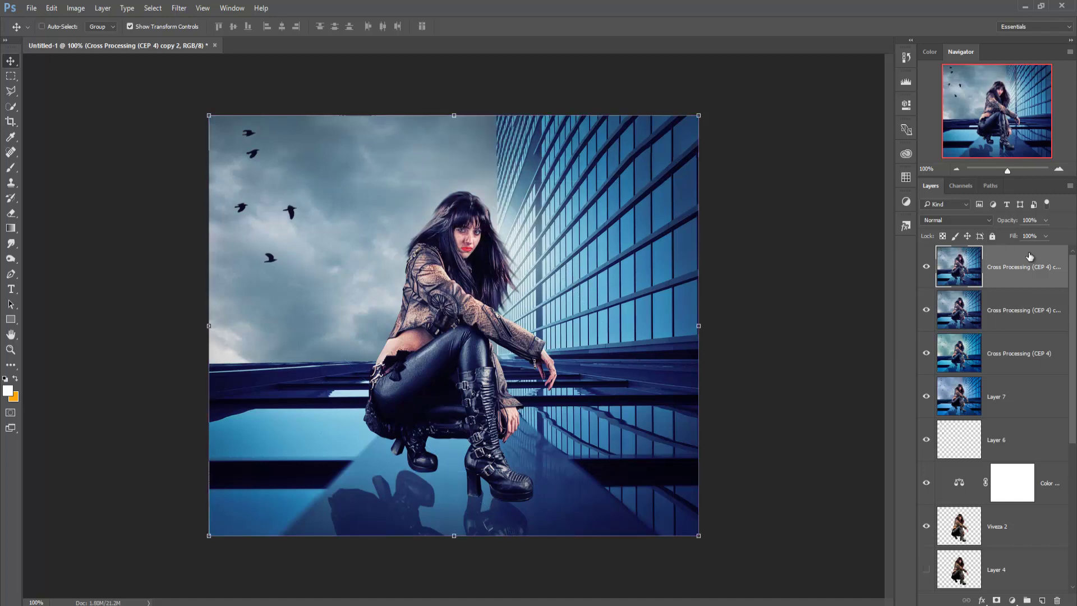
- Apply a 163% Movie Prime lens flare above the woman's head and add empty Layer 8
left_click(179, 8)
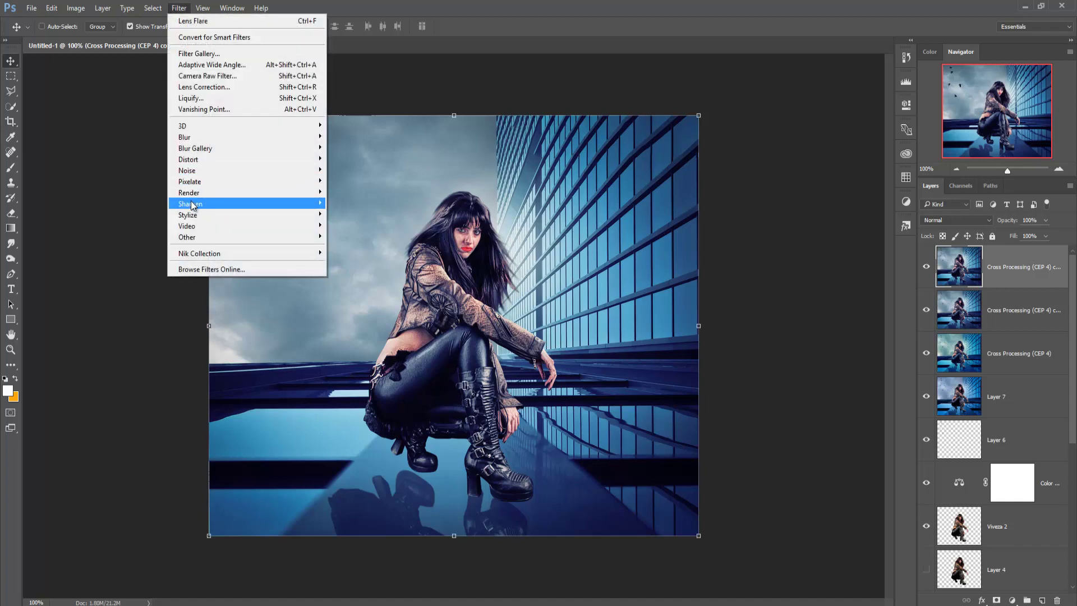
mouse_move(188, 193)
left_click(358, 264)
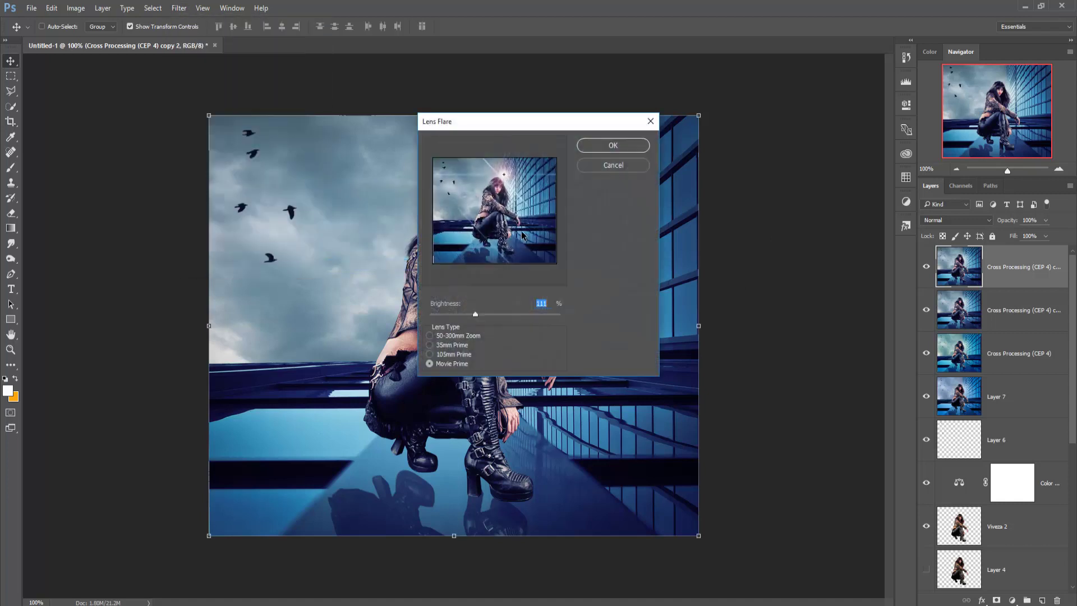
left_click_drag(474, 315, 497, 315)
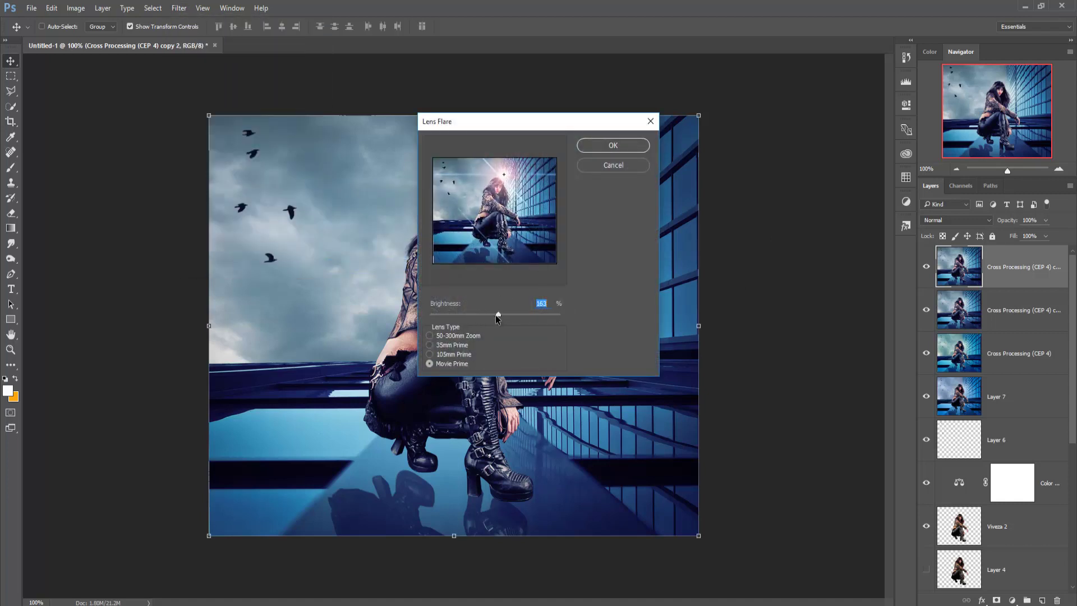
left_click_drag(502, 176, 507, 174)
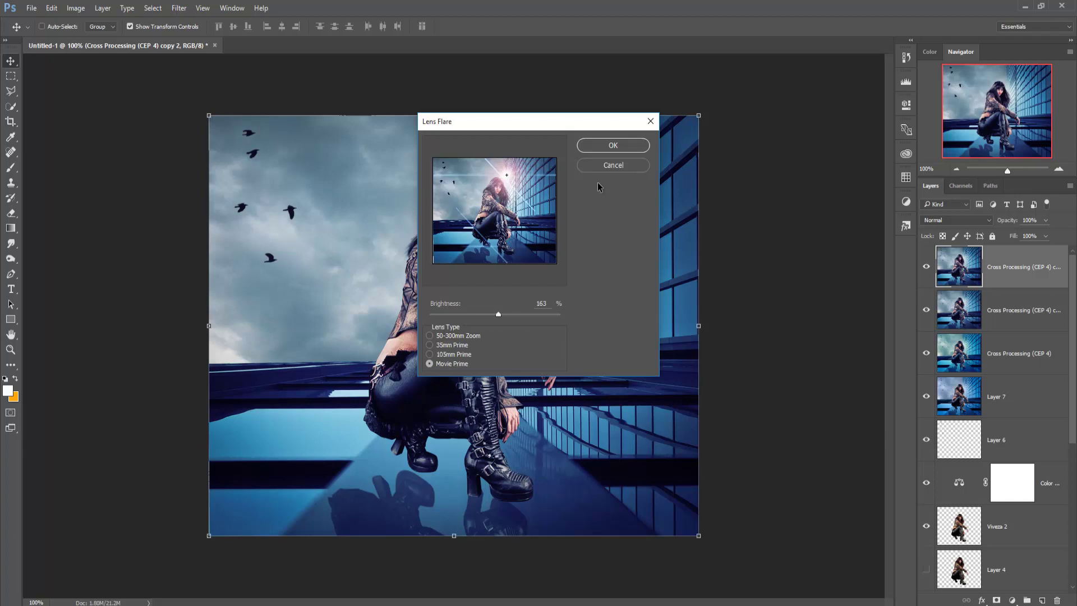
left_click(613, 147)
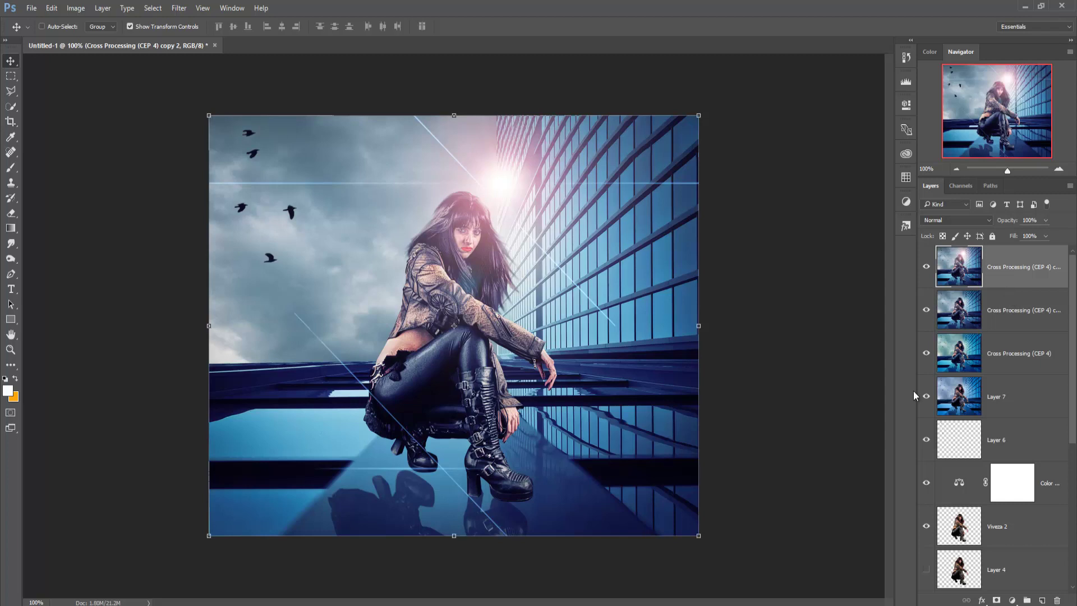
left_click(1041, 599)
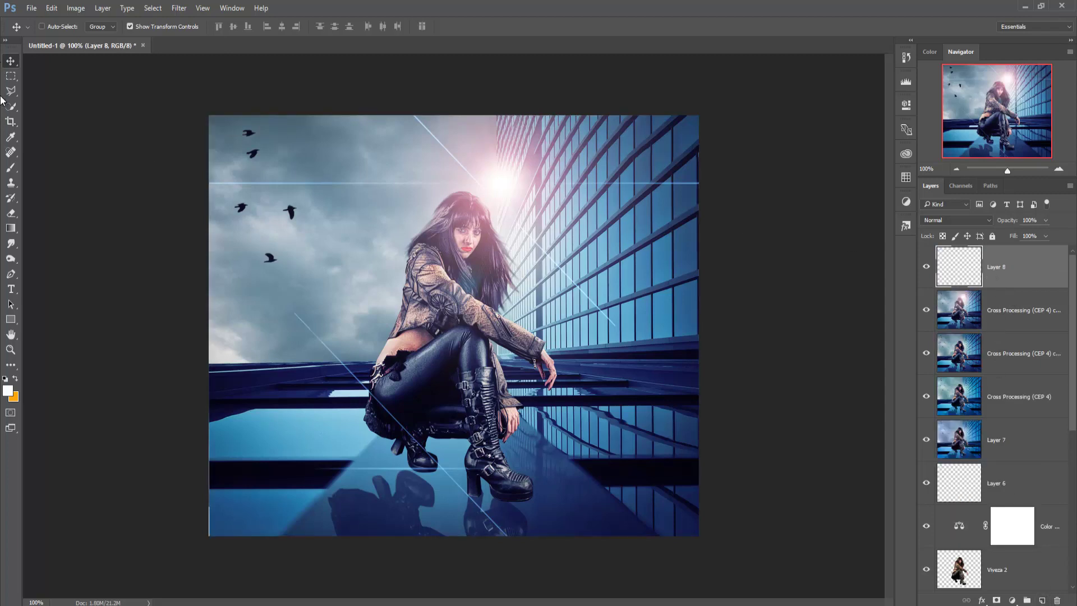
- Pick the 500 px rain brush preset, stamp a trial patch, and enlarge the brush
left_click(10, 167)
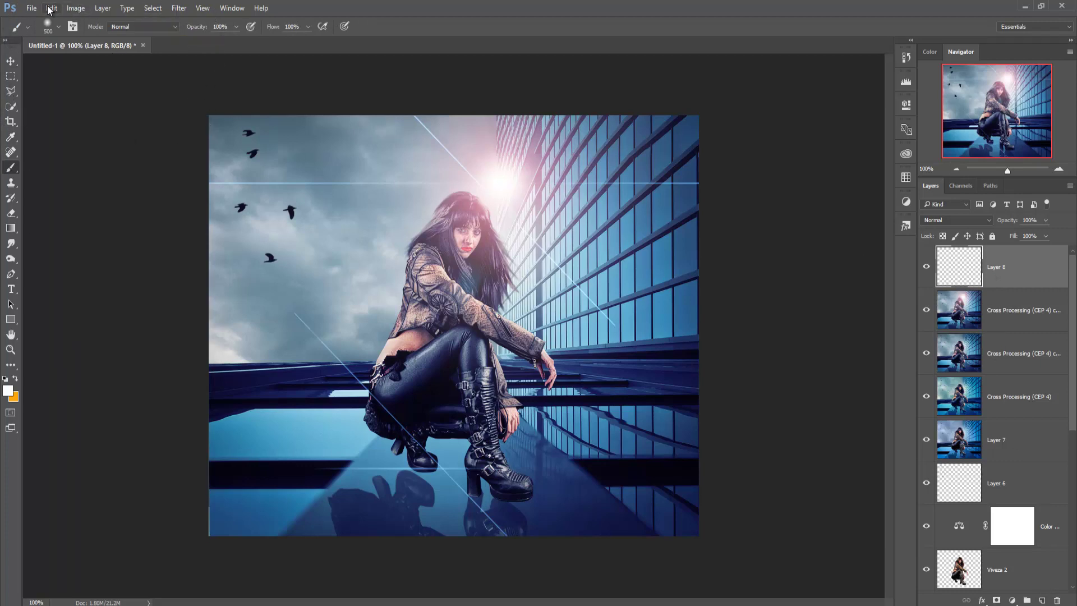
left_click(58, 27)
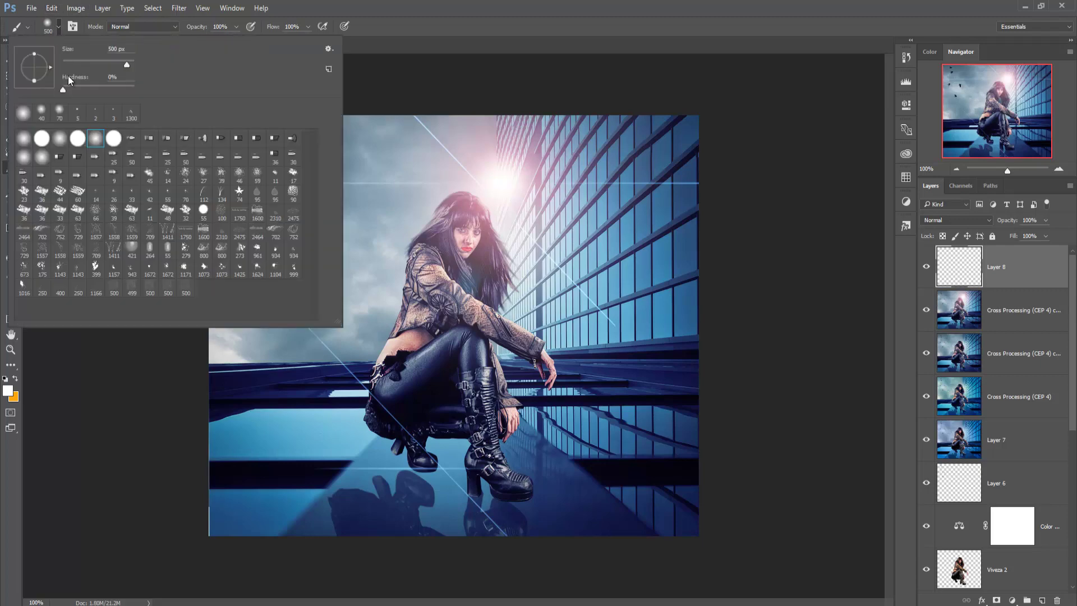
left_click(168, 287)
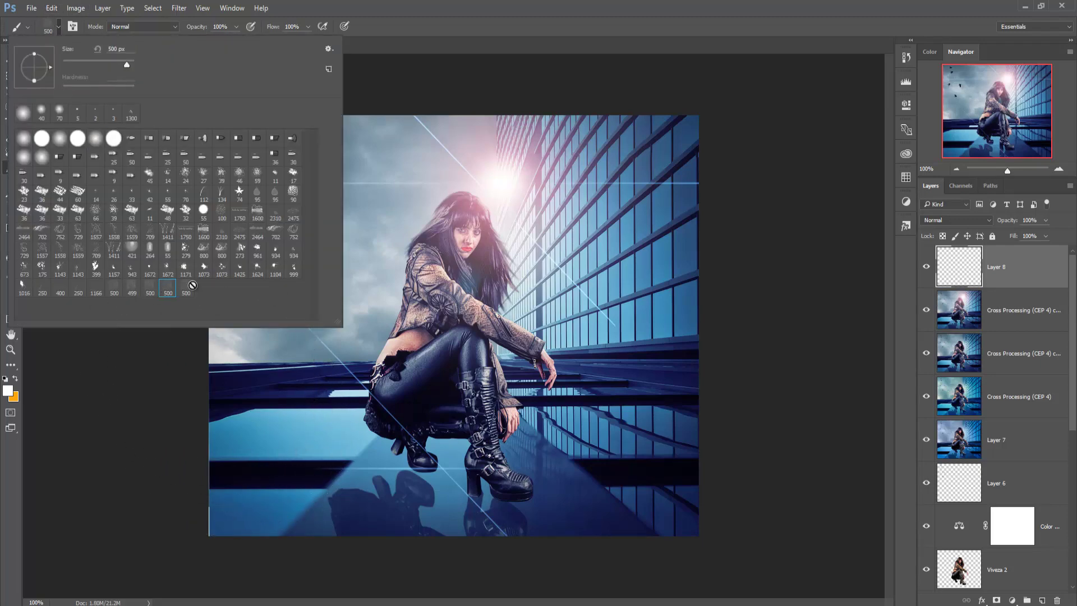
key("Return")
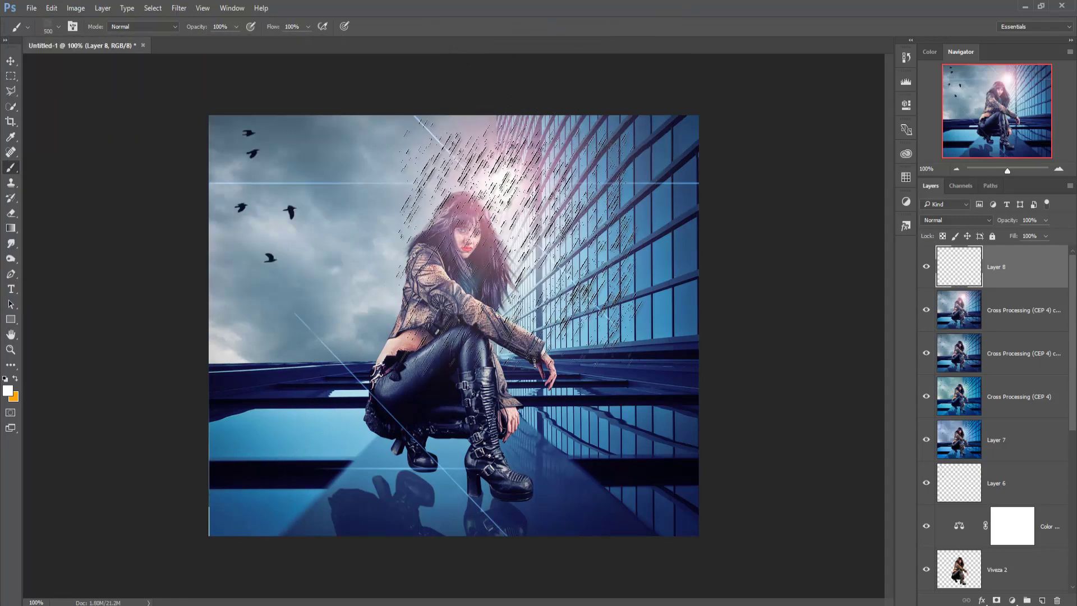
left_click(522, 239)
key("bracketright")
key("bracketright")
key("bracketright")
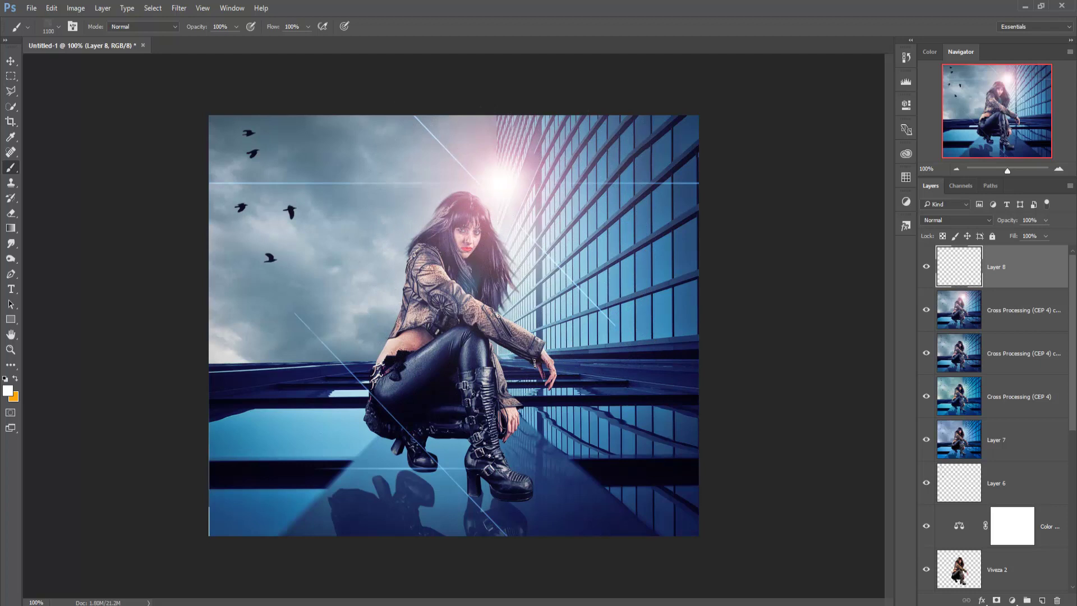
- Rotate the rain brush angle and stamp diagonal rain across the image, denser at lower right
right_click(472, 316)
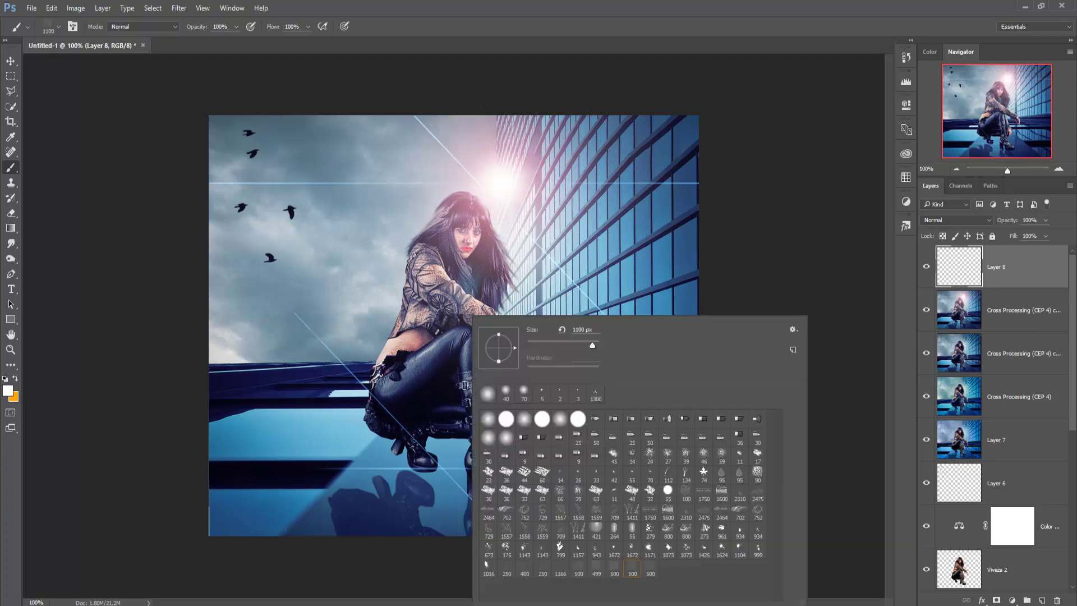
key("Escape")
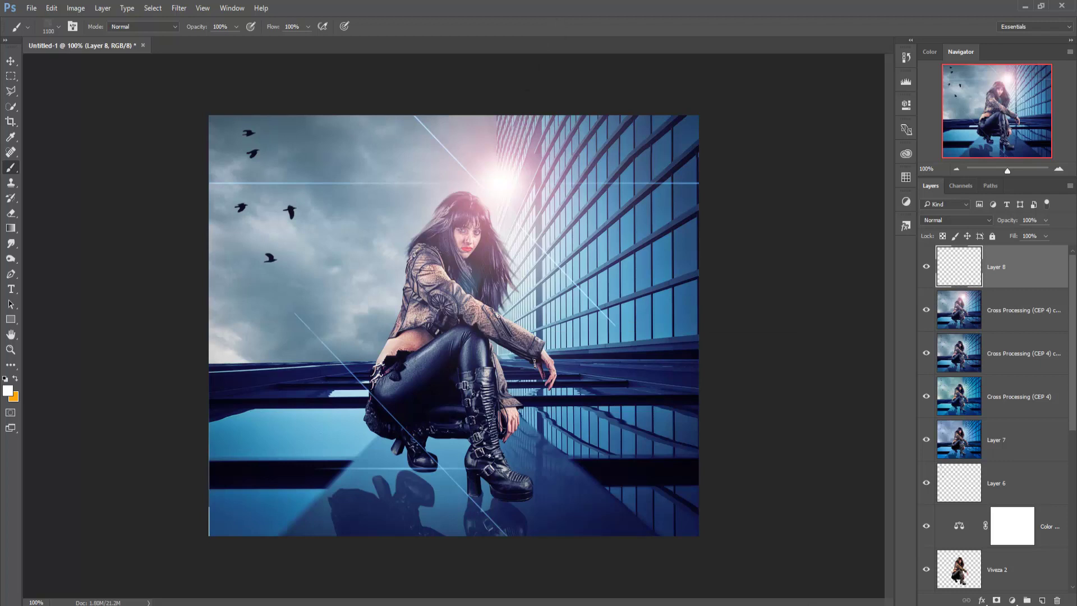
right_click(531, 202)
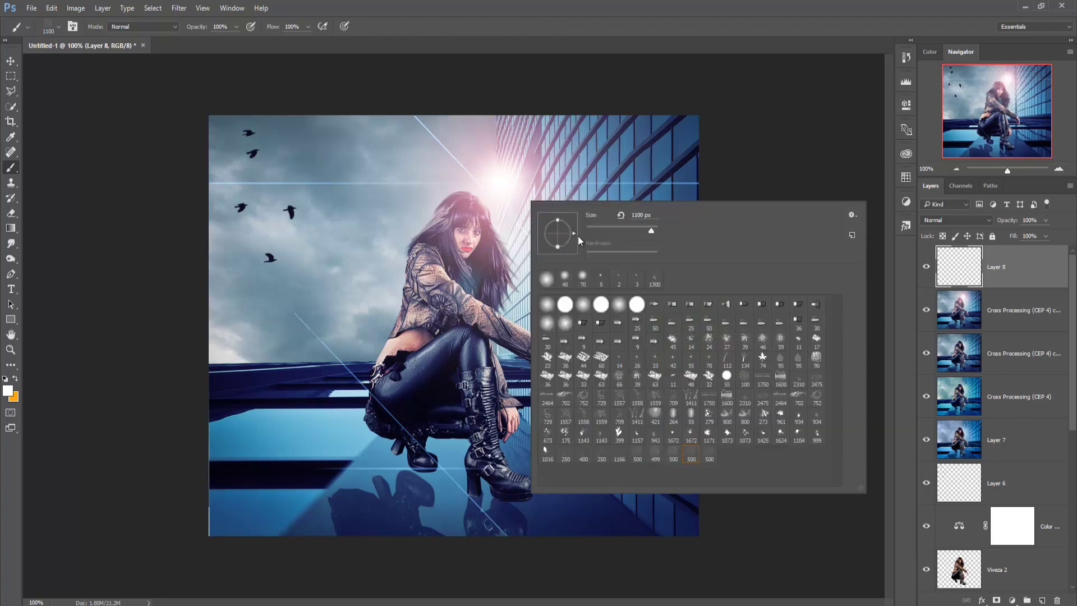
left_click_drag(574, 227, 574, 225)
key("Escape")
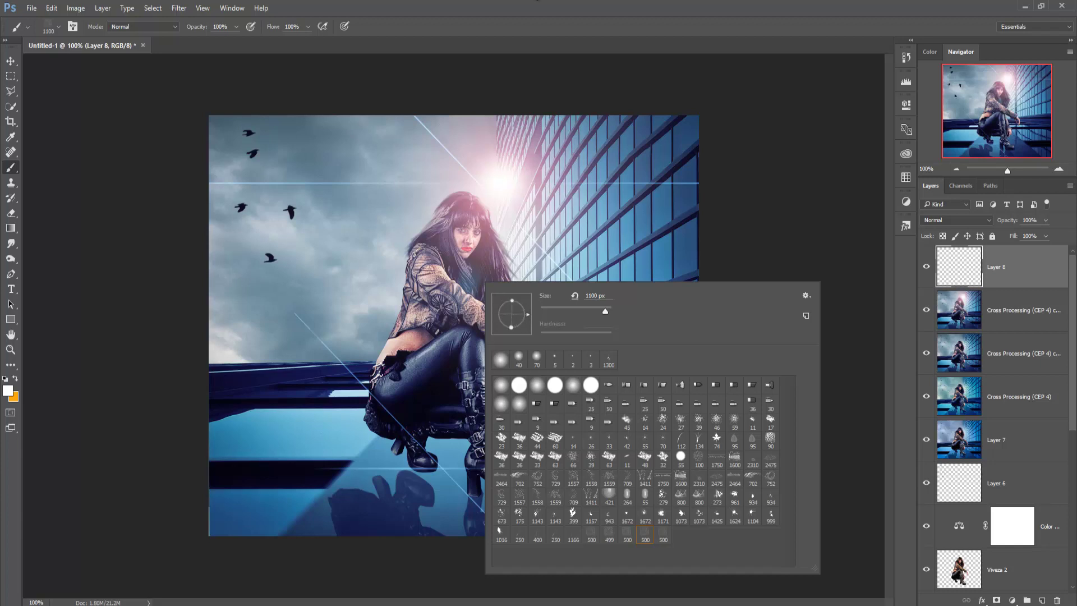
left_click(519, 93)
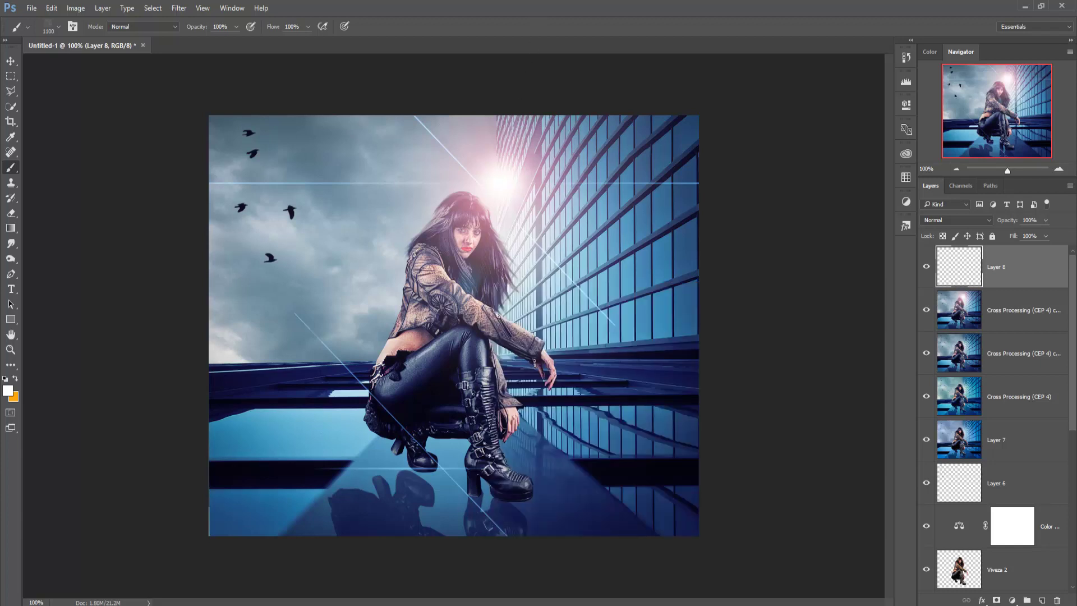
left_click(453, 325)
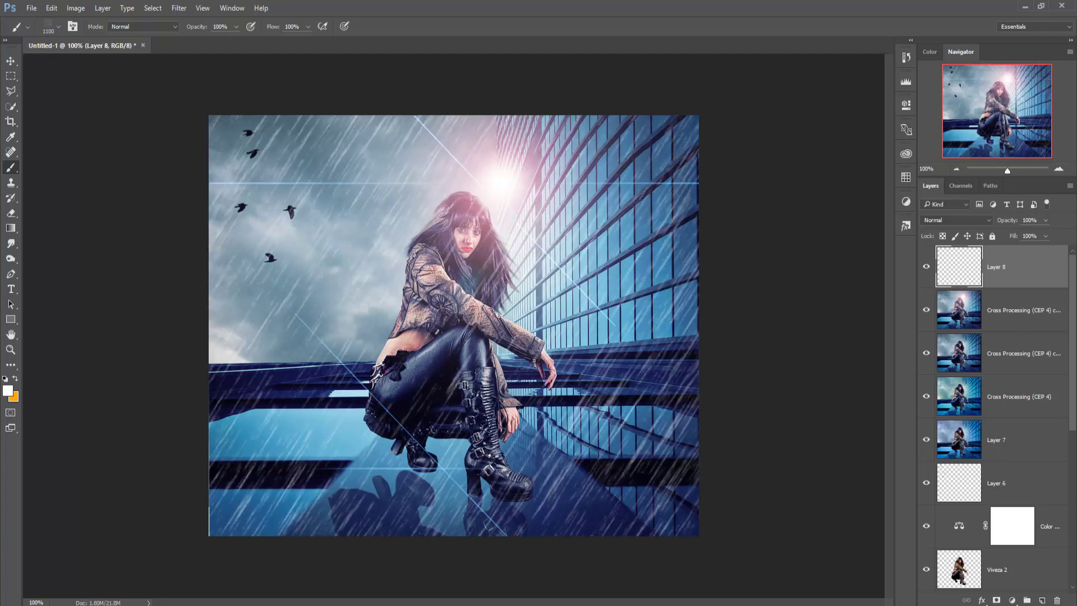
left_click(617, 393)
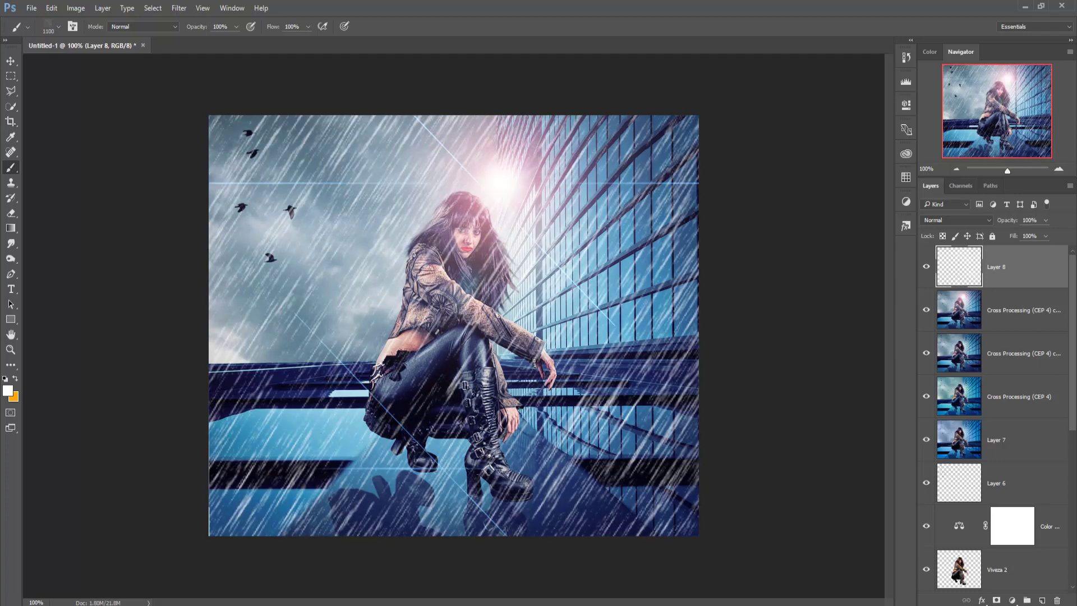
- Try a 47% opacity copy of Layer 8, remove it, and select Cross Processing (CEP 4) copy 2
left_click(11, 61)
left_click(634, 187)
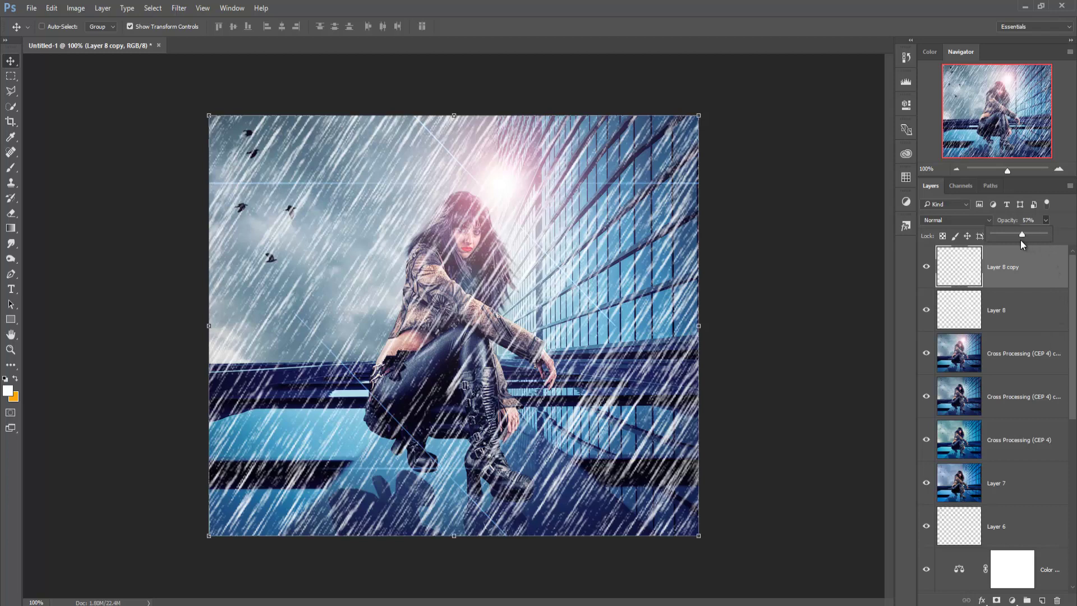
left_click_drag(1020, 240, 1017, 240)
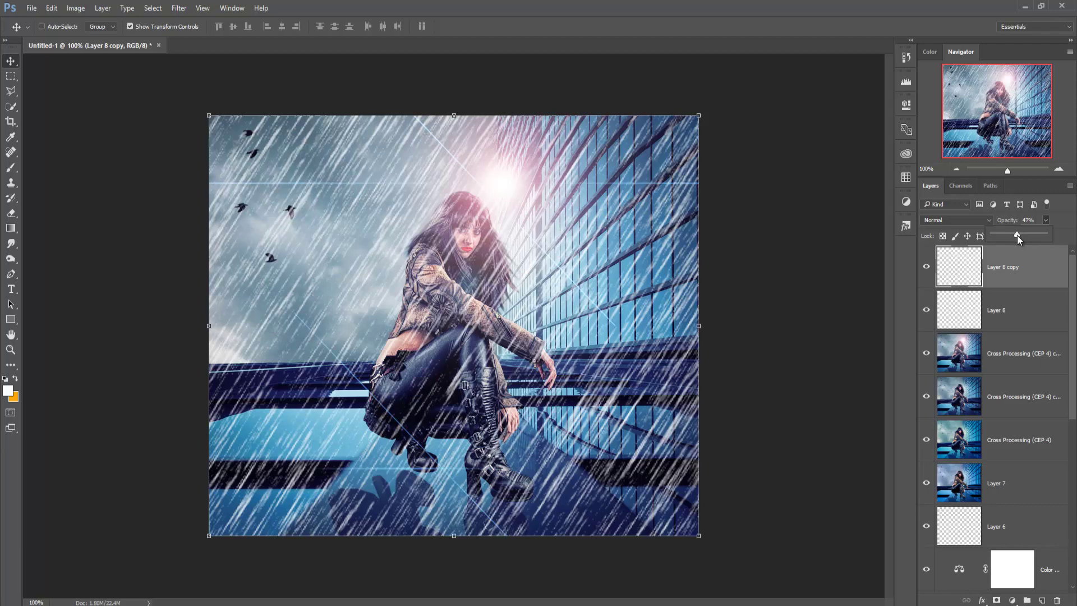
left_click(1013, 266)
key("ctrl+e")
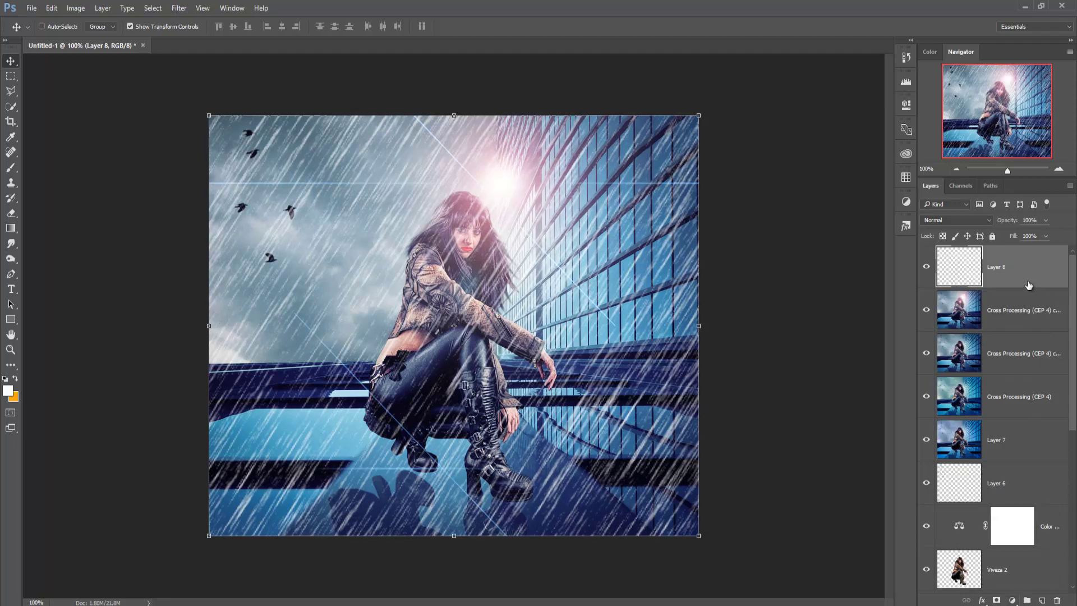
left_click(1041, 314)
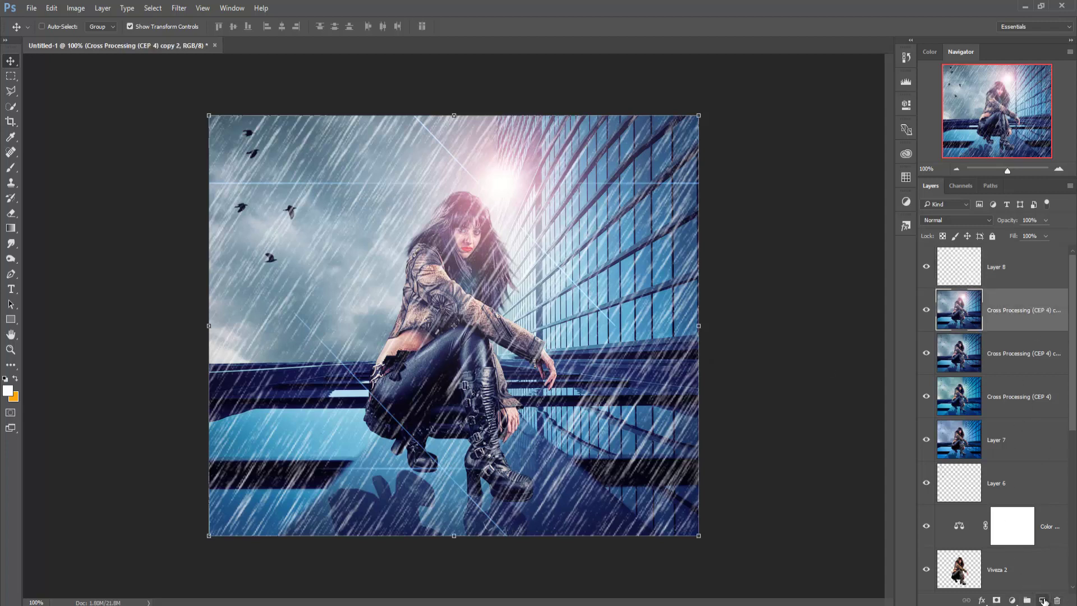
- Add new Layer 9 and set up the 1558 splash brush at 300 px with a rotated tip
left_click(1042, 600)
left_click(10, 167)
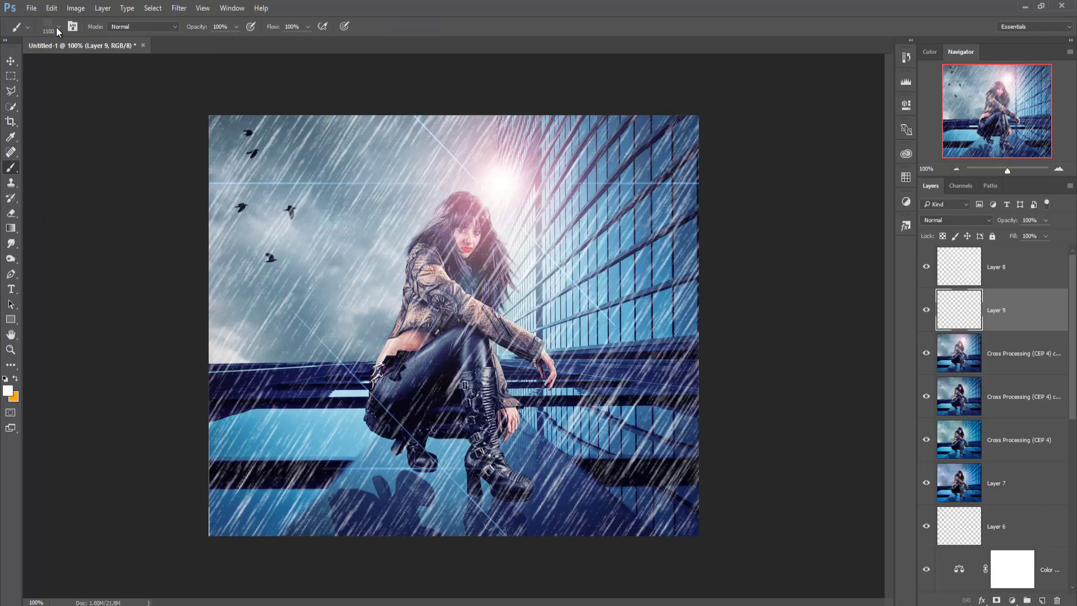
left_click(57, 28)
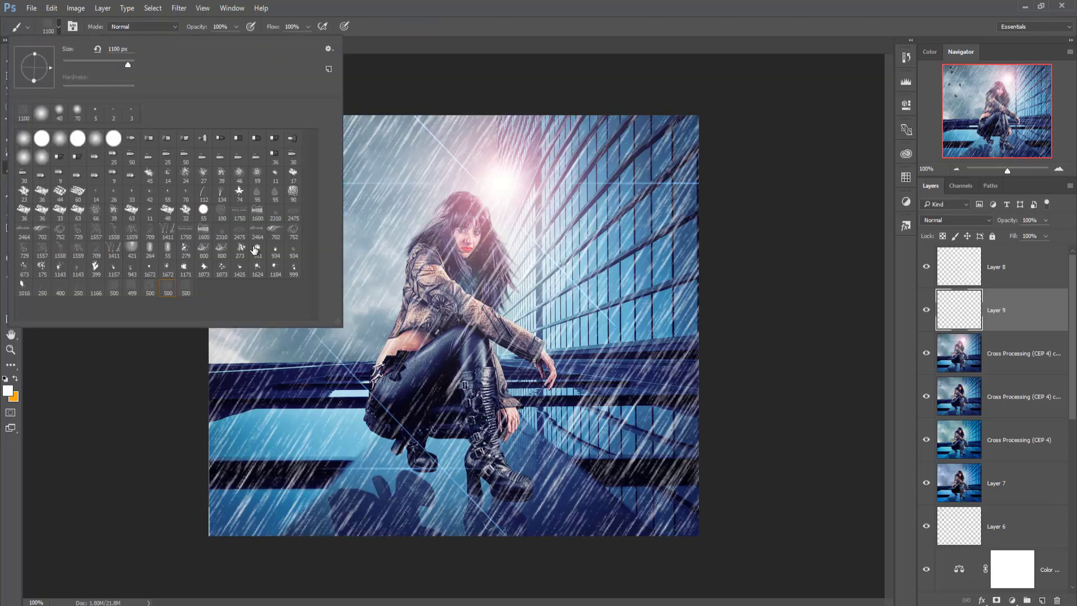
left_click(113, 231)
left_click(672, 6)
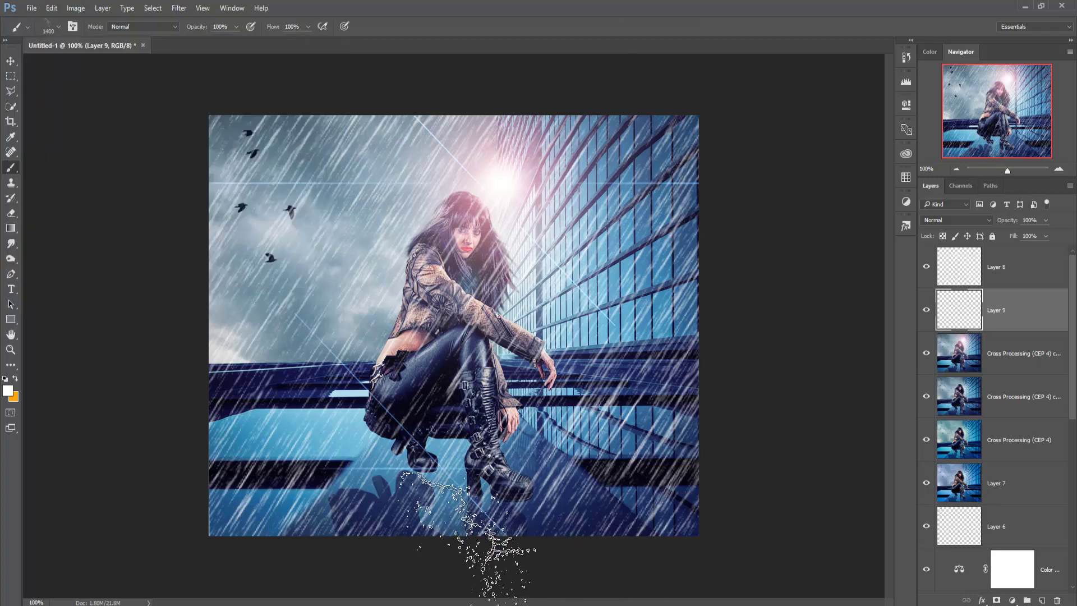
right_click(482, 527)
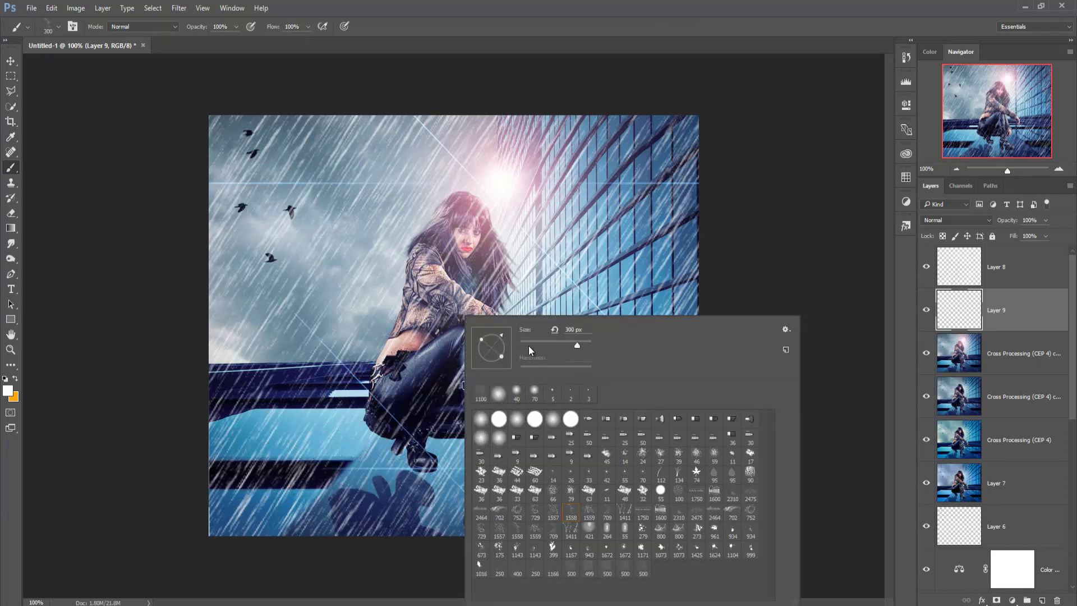
left_click_drag(504, 334, 497, 329)
left_click(724, 25)
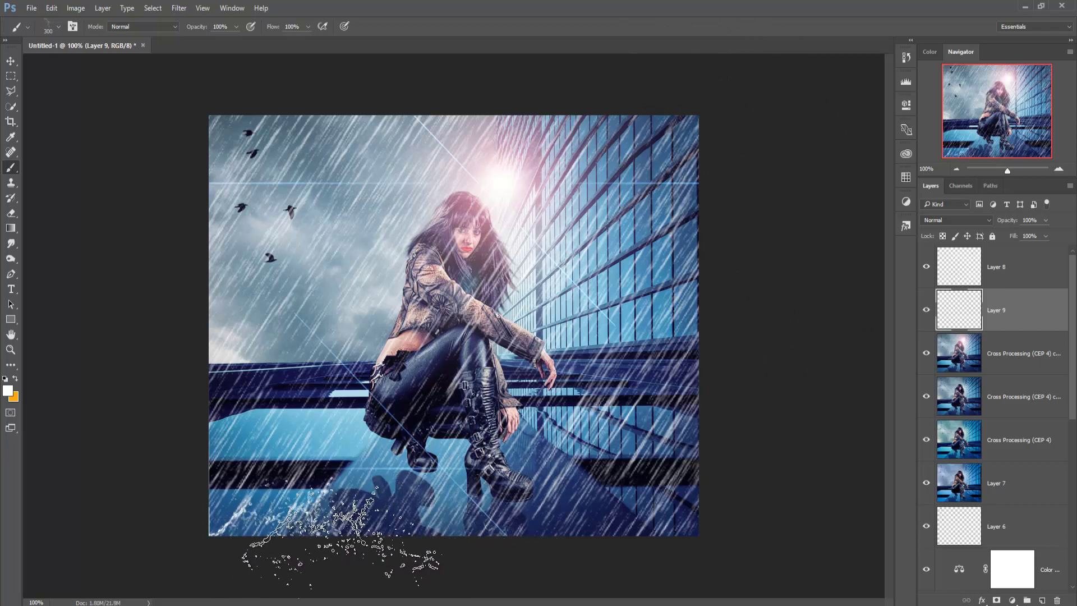
- Stamp white splashes across the bottom water: lower-left, around her boots and lower-right
left_click(298, 527)
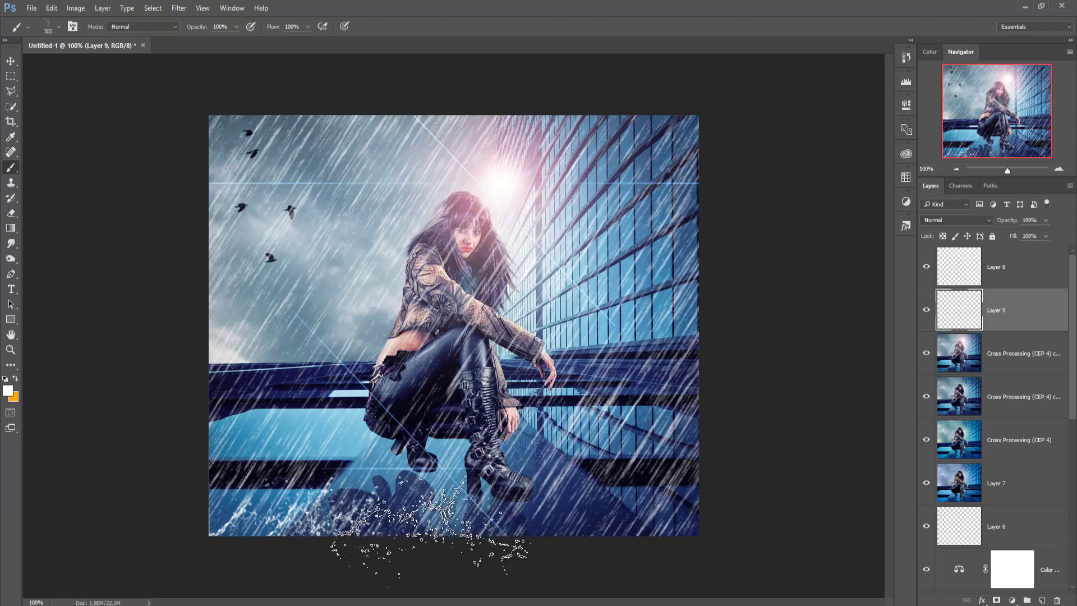
left_click(438, 530)
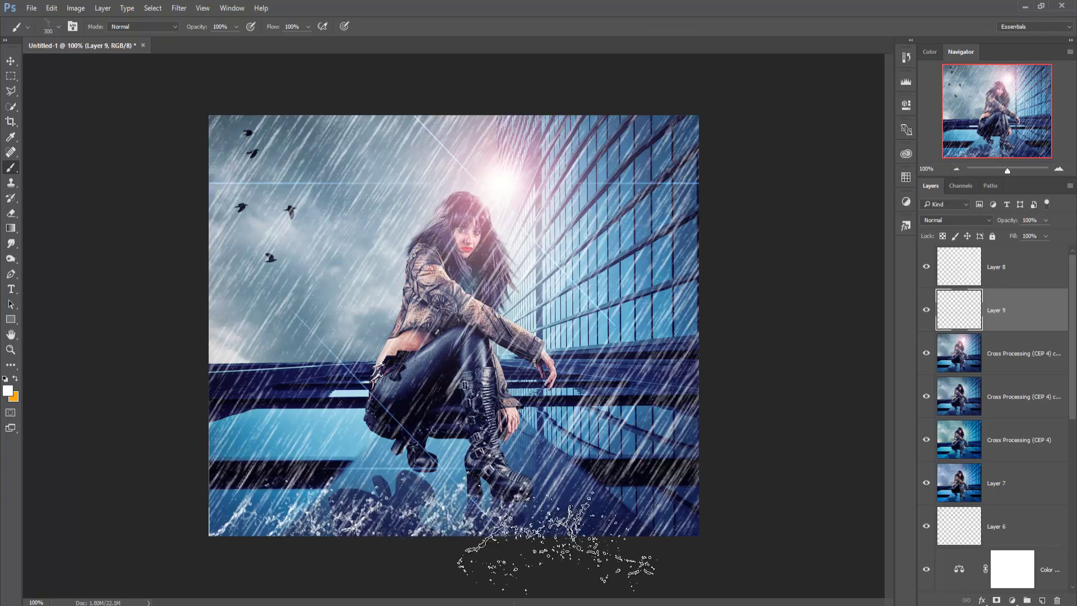
left_click(645, 522)
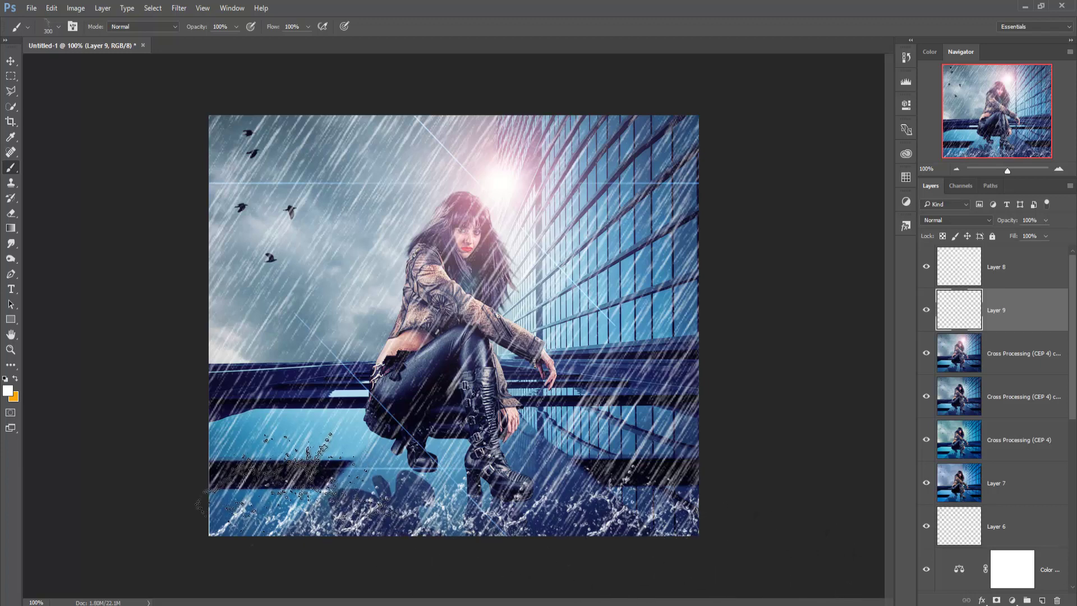
left_click(303, 496)
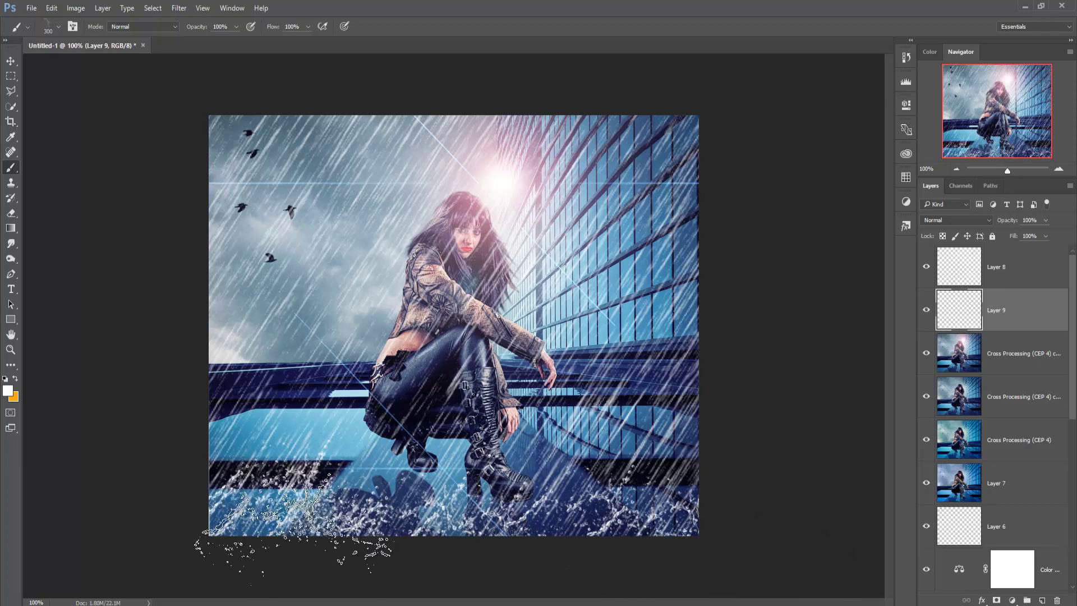
left_click(287, 445)
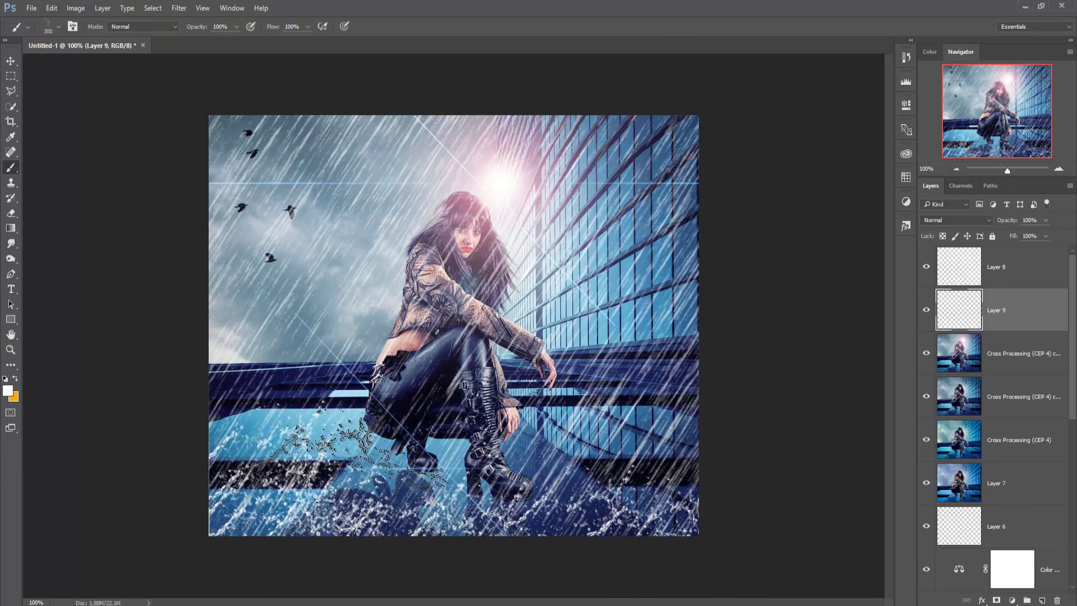
left_click(429, 480)
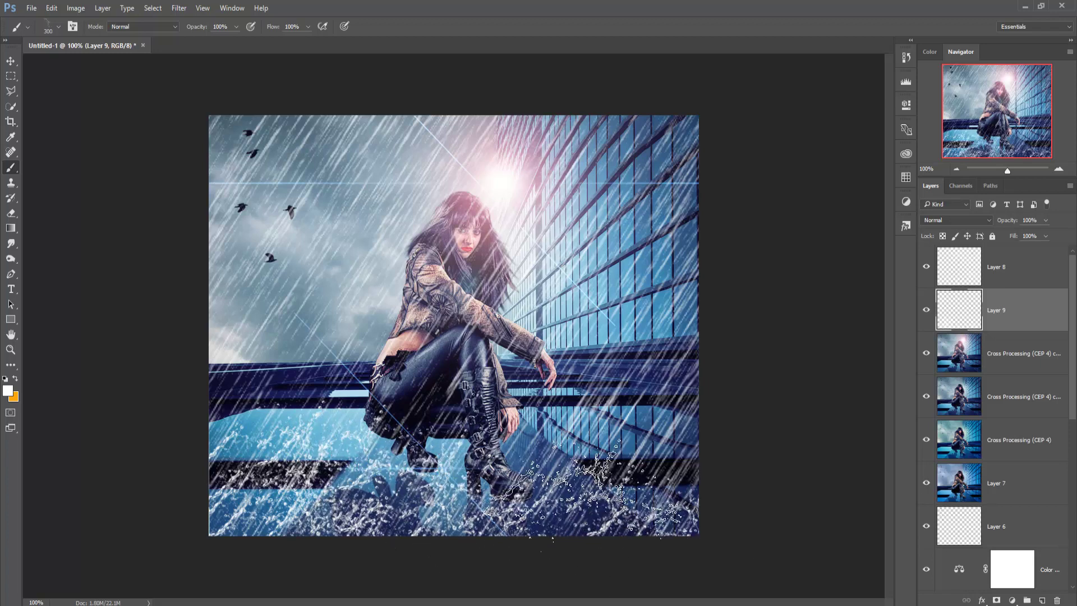
left_click(631, 488)
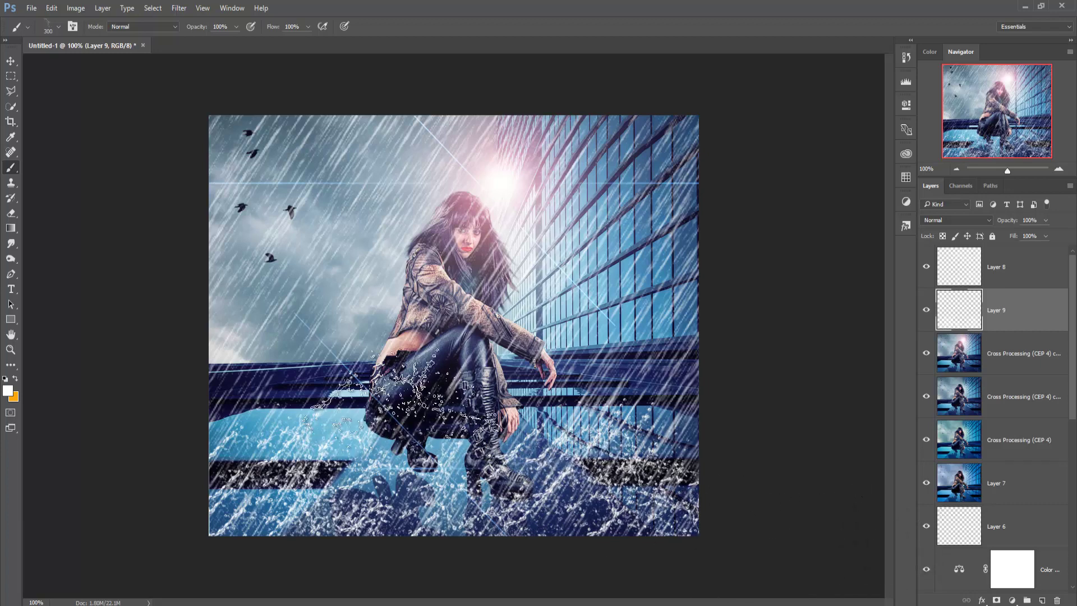
- Shrink the brush to 90 px with a horizontal tip and paint spray over her arm and the ledge
key("bracketleft")
key("bracketleft")
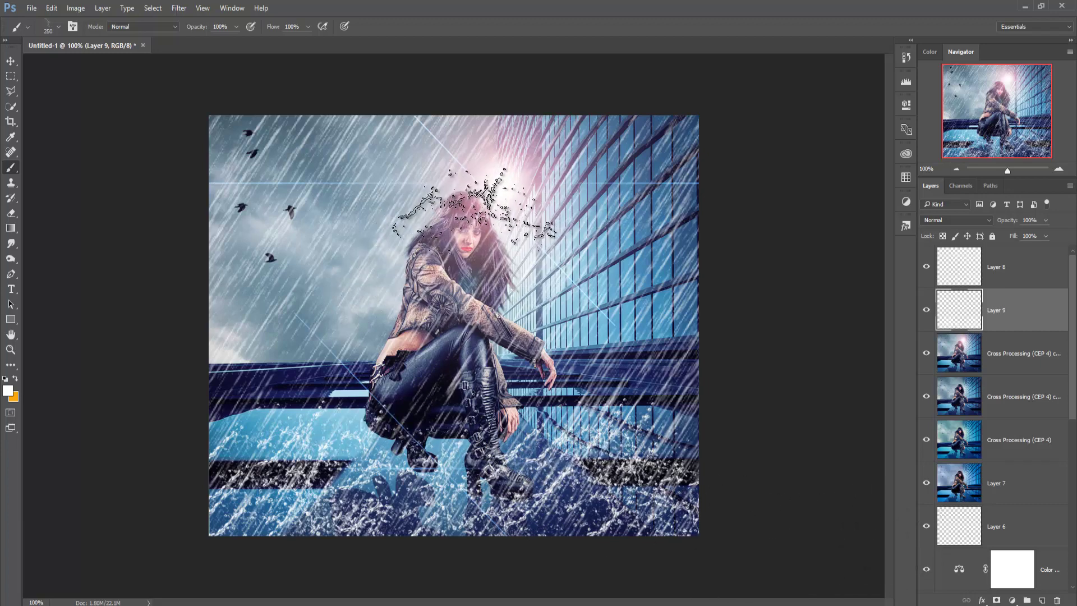
key("bracketleft")
key("bracketleft")
key("bracketleft")
key("bracketleft")
key("bracketleft")
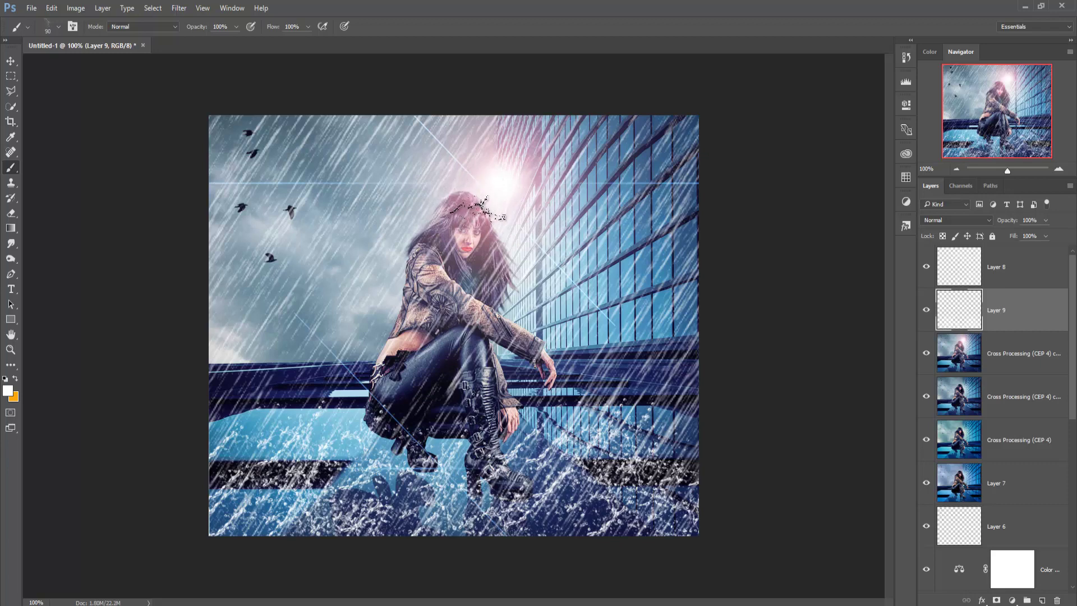
right_click(477, 210)
left_click_drag(526, 243, 528, 244)
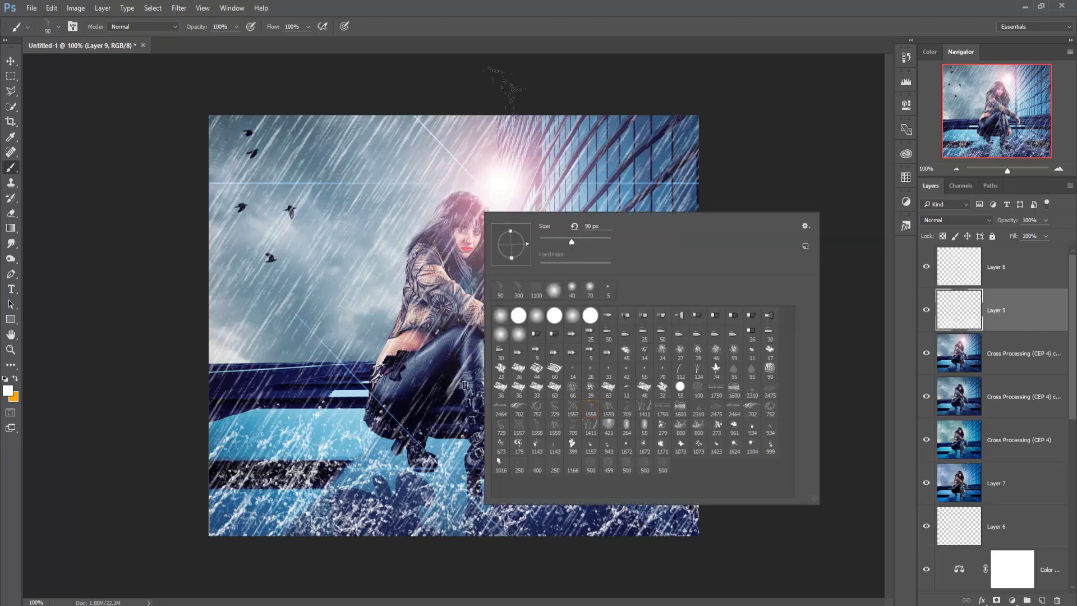
left_click(507, 90)
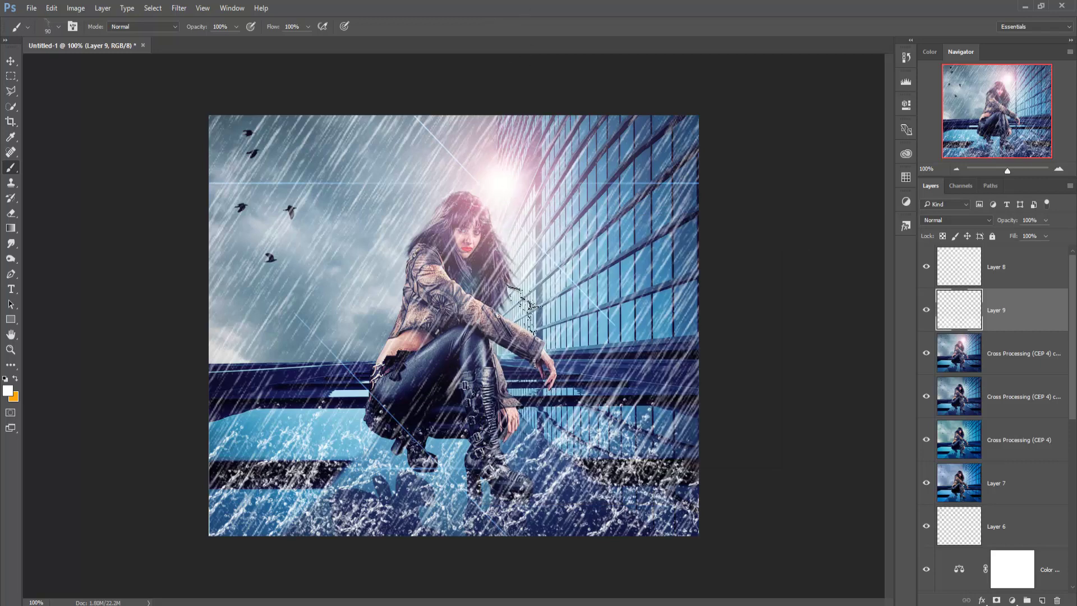
right_click(527, 317)
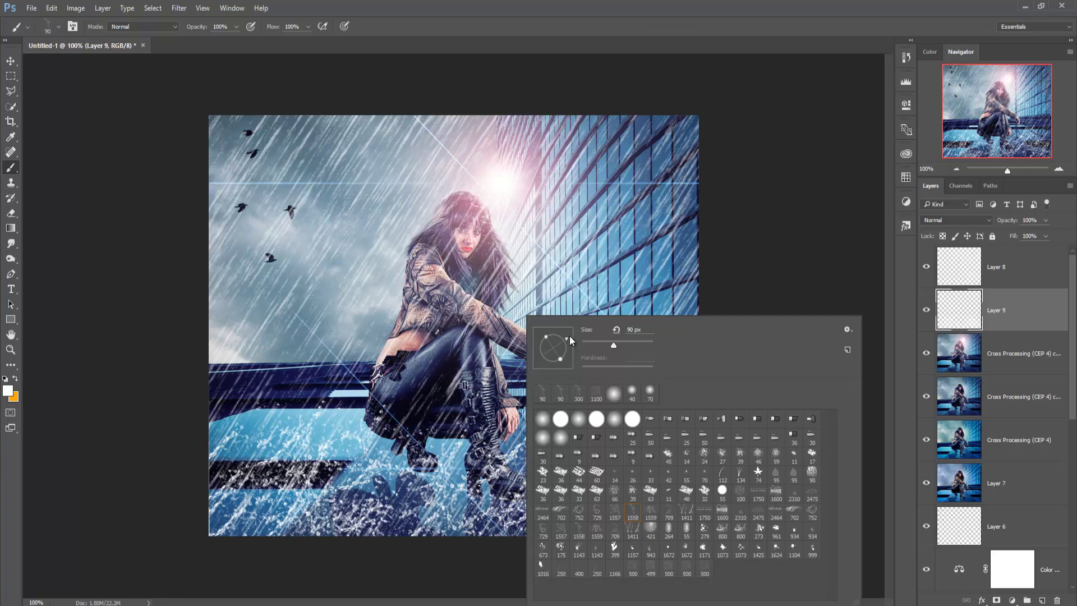
left_click(556, 202)
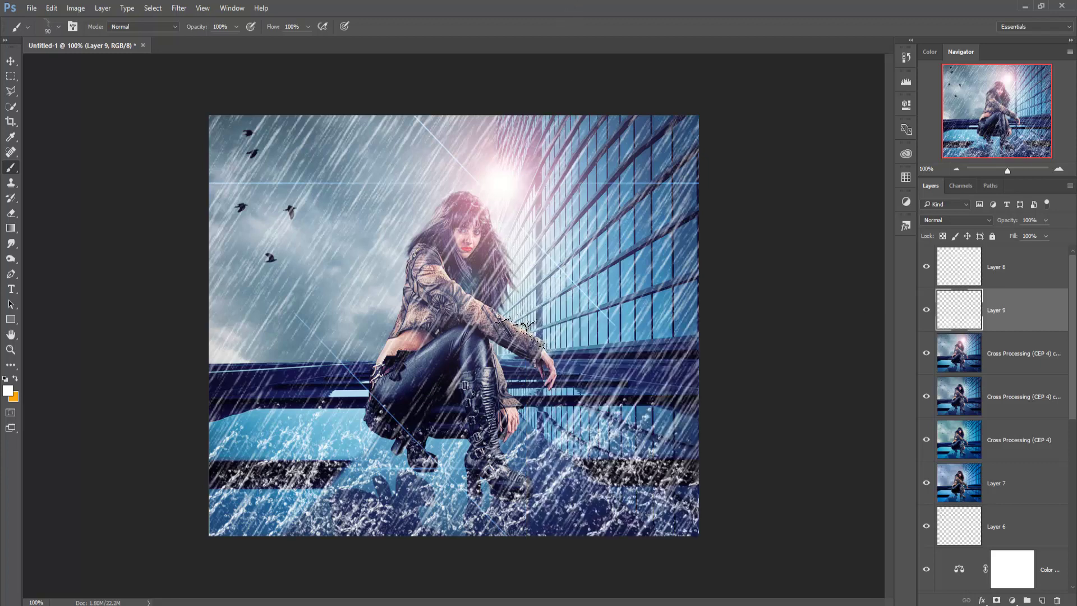
mouse_move(516, 324)
left_mouse_down()
mouse_move(495, 317)
mouse_move(539, 345)
left_mouse_up()
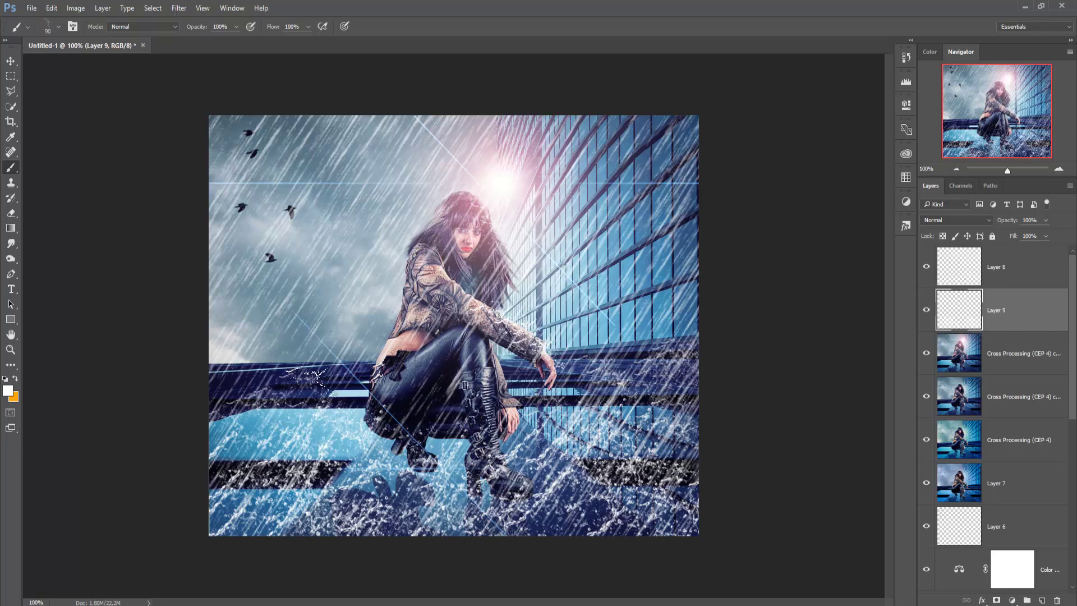
left_click_drag(290, 377, 330, 373)
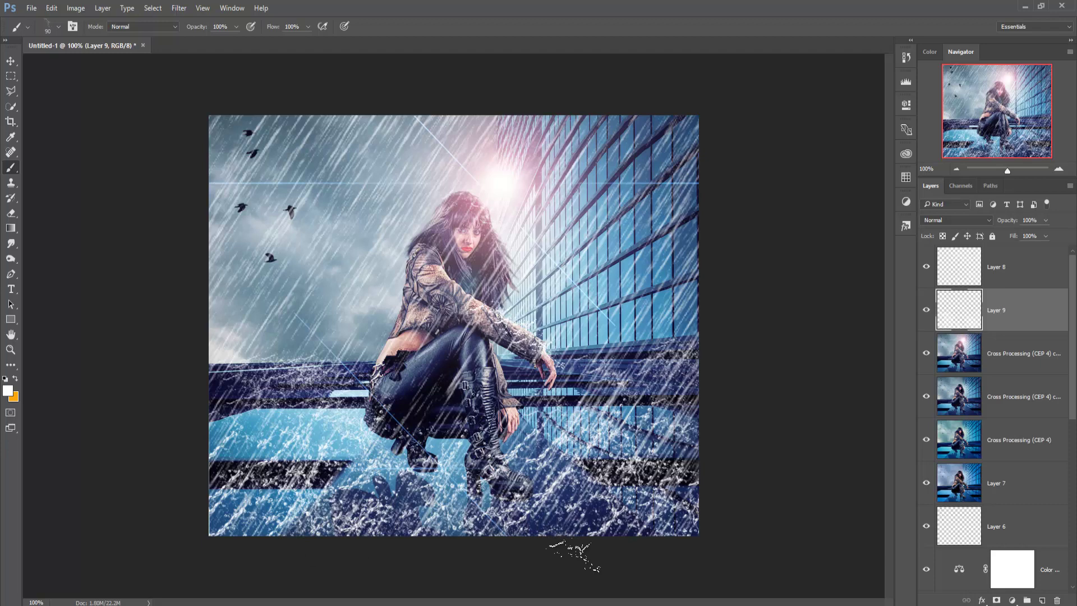
- Stamp all visible layers into Layer 10 and apply Viveza 2 with Structure at 41%
key("ctrl+alt+shift+e")
left_click(179, 8)
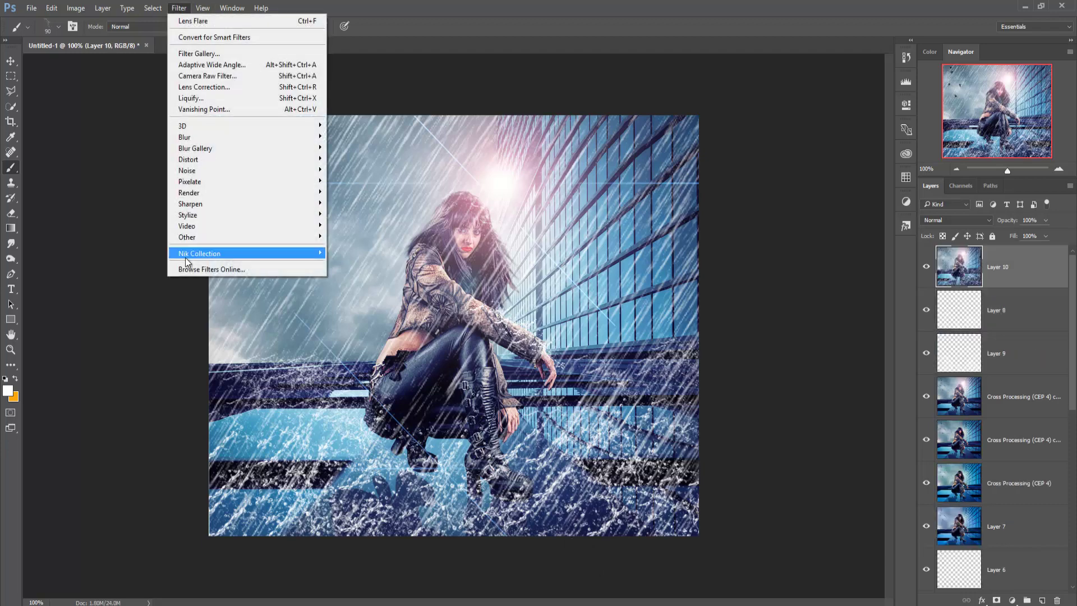
mouse_move(199, 254)
left_click(359, 335)
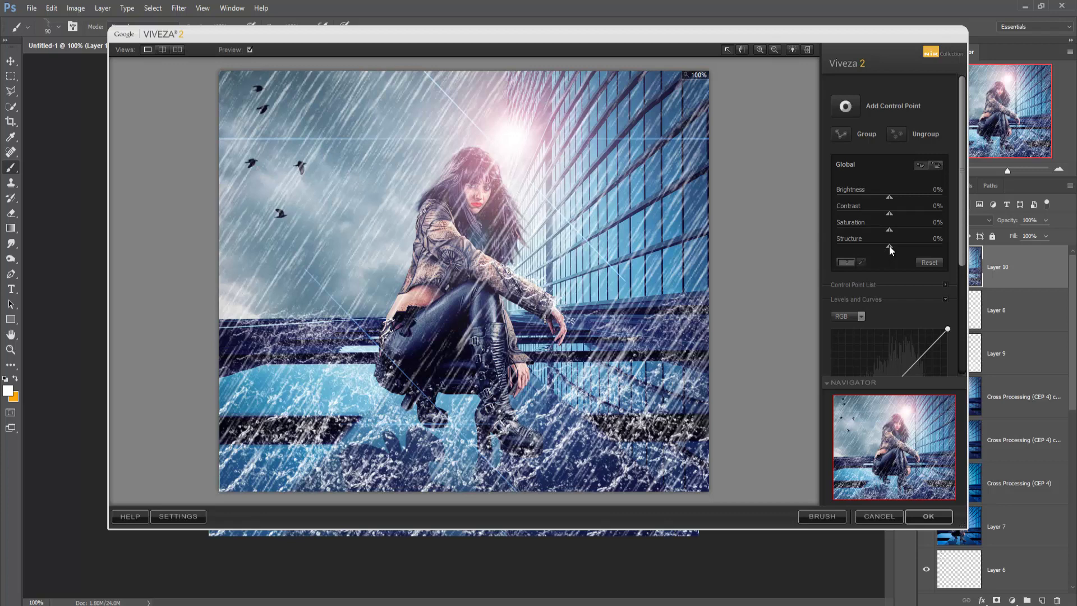
left_click_drag(889, 246, 914, 249)
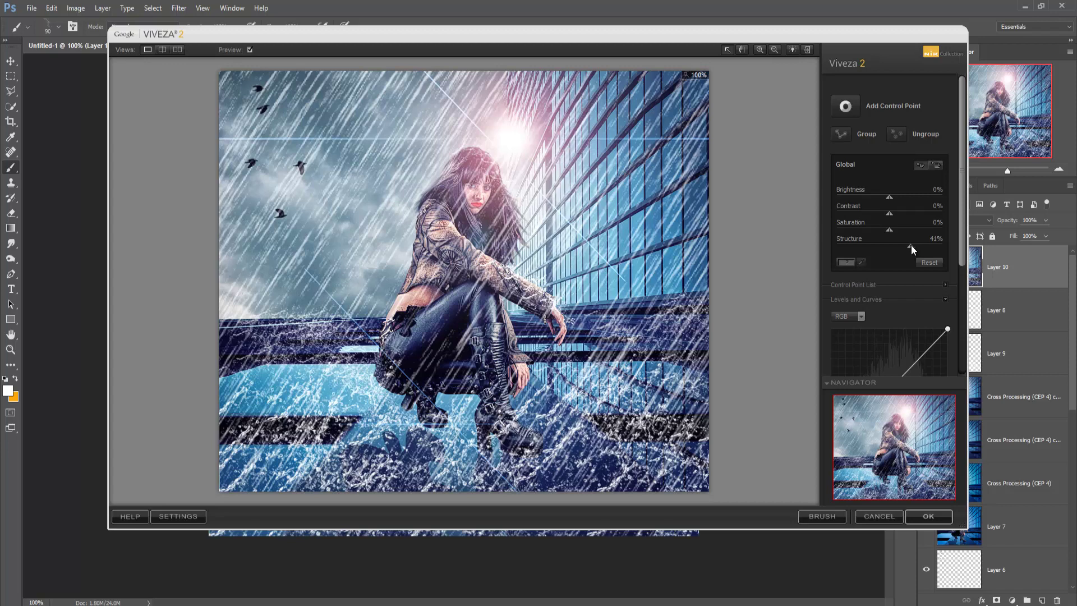
left_click(925, 517)
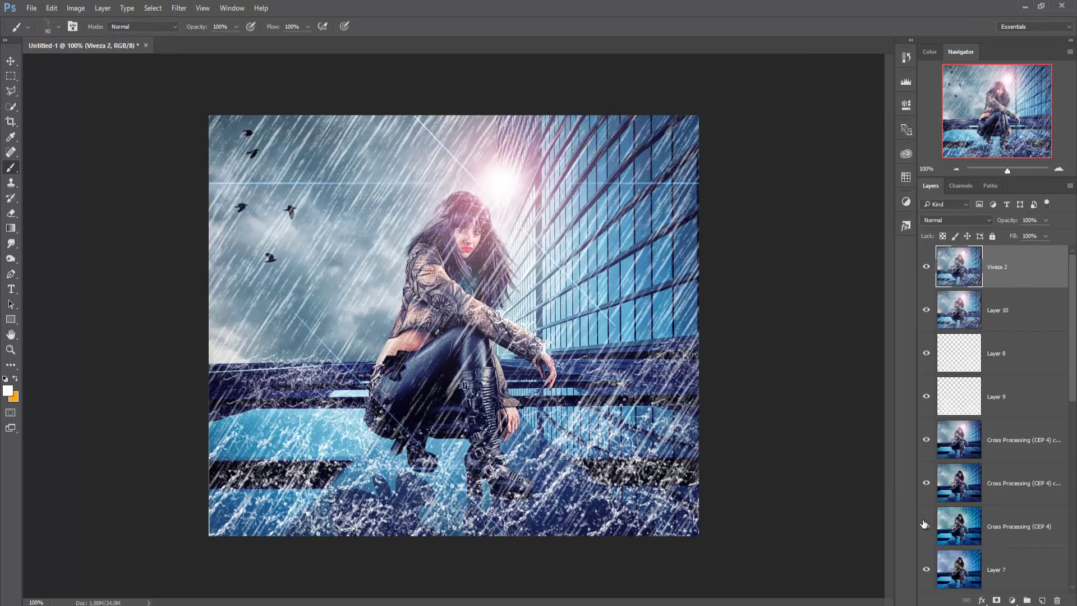
- Turn the Cross Processing (CEP 4) layer's visibility back on
left_click(925, 525)
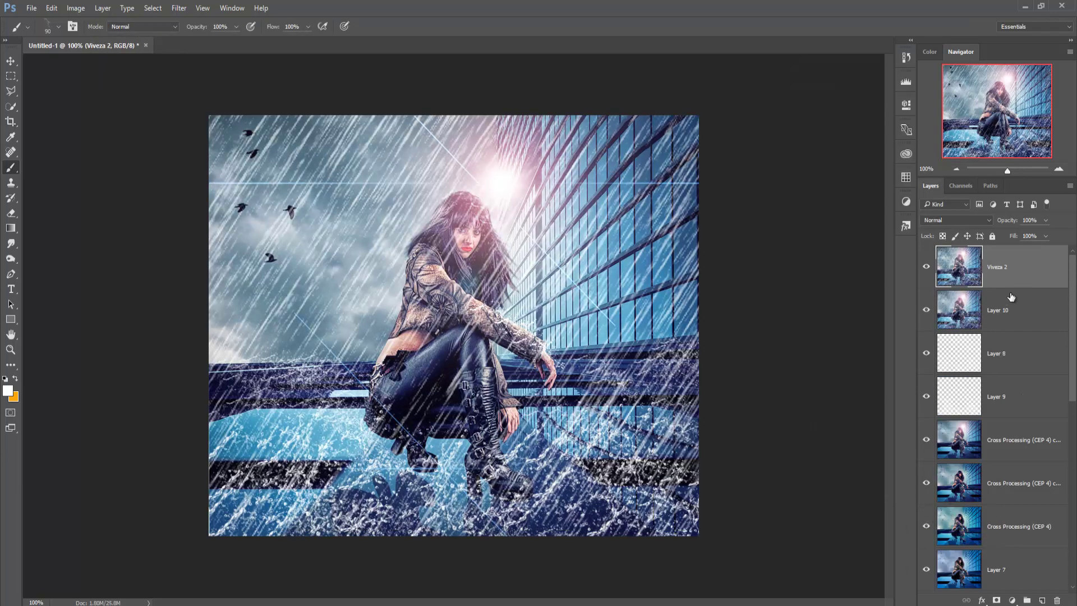